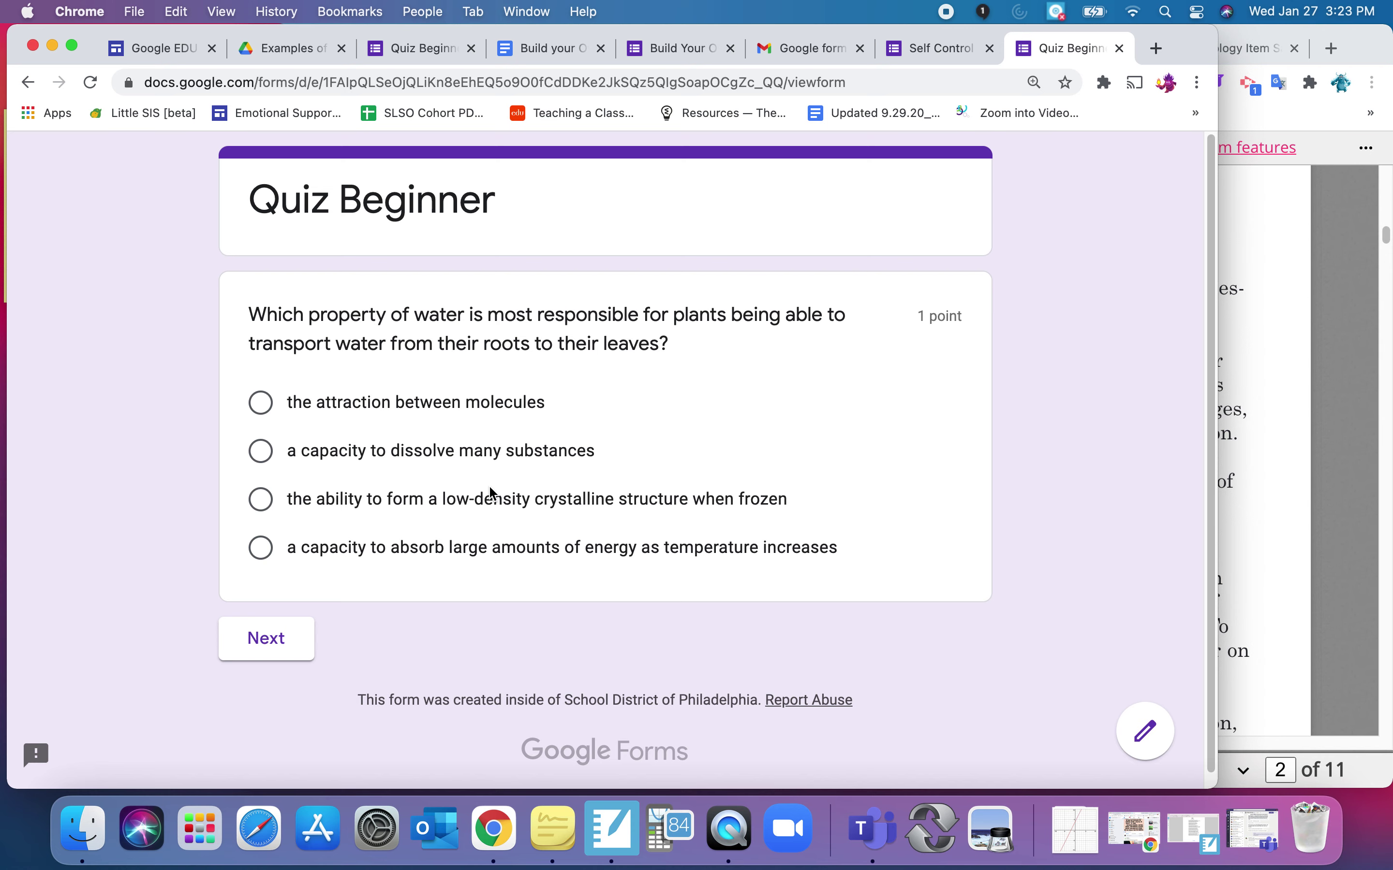
# - Answer the water question with the energy-absorption option and continue to Social Studies
pyautogui.click(264, 549)
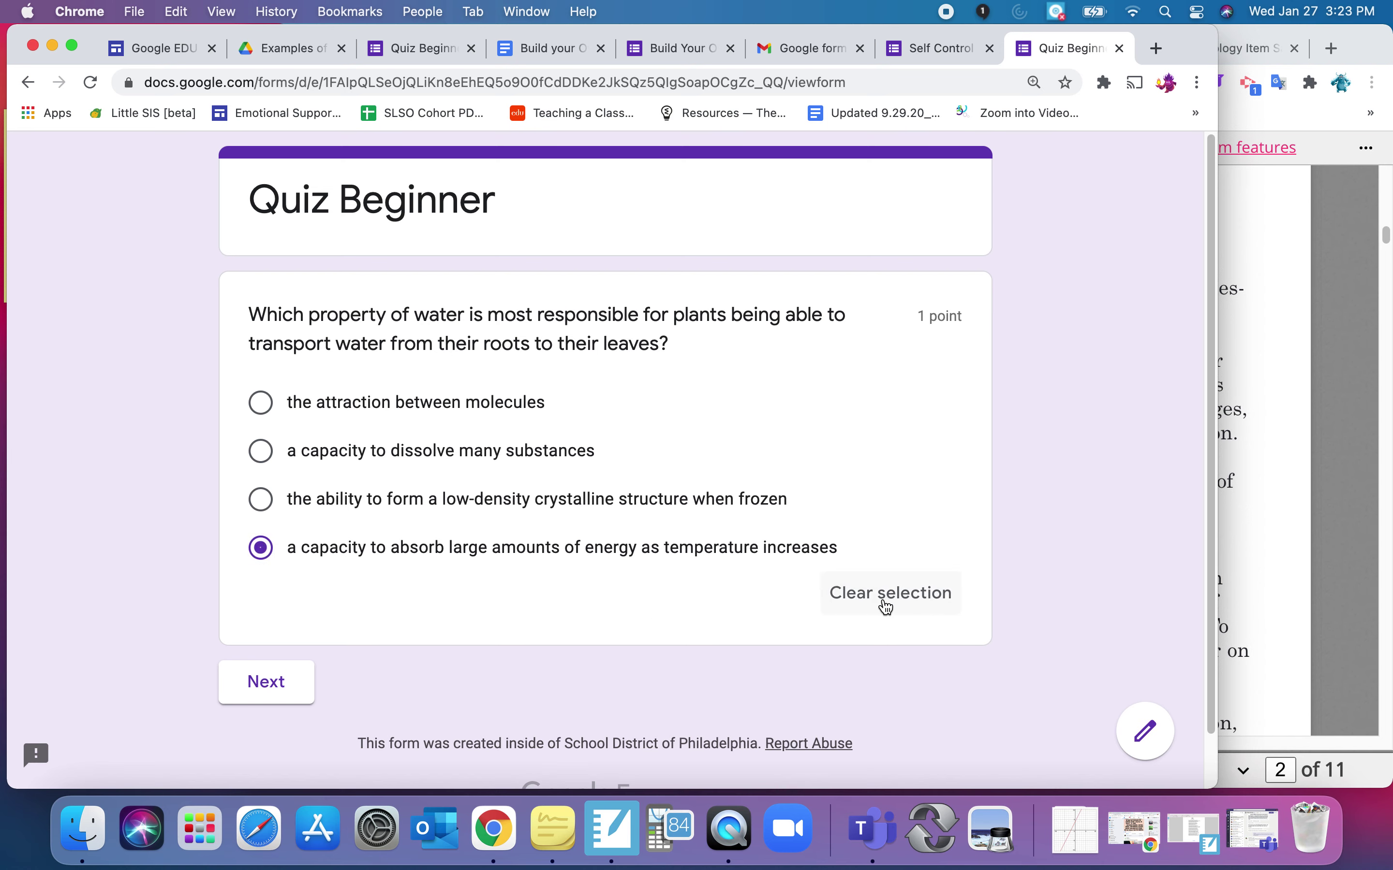
pyautogui.click(281, 684)
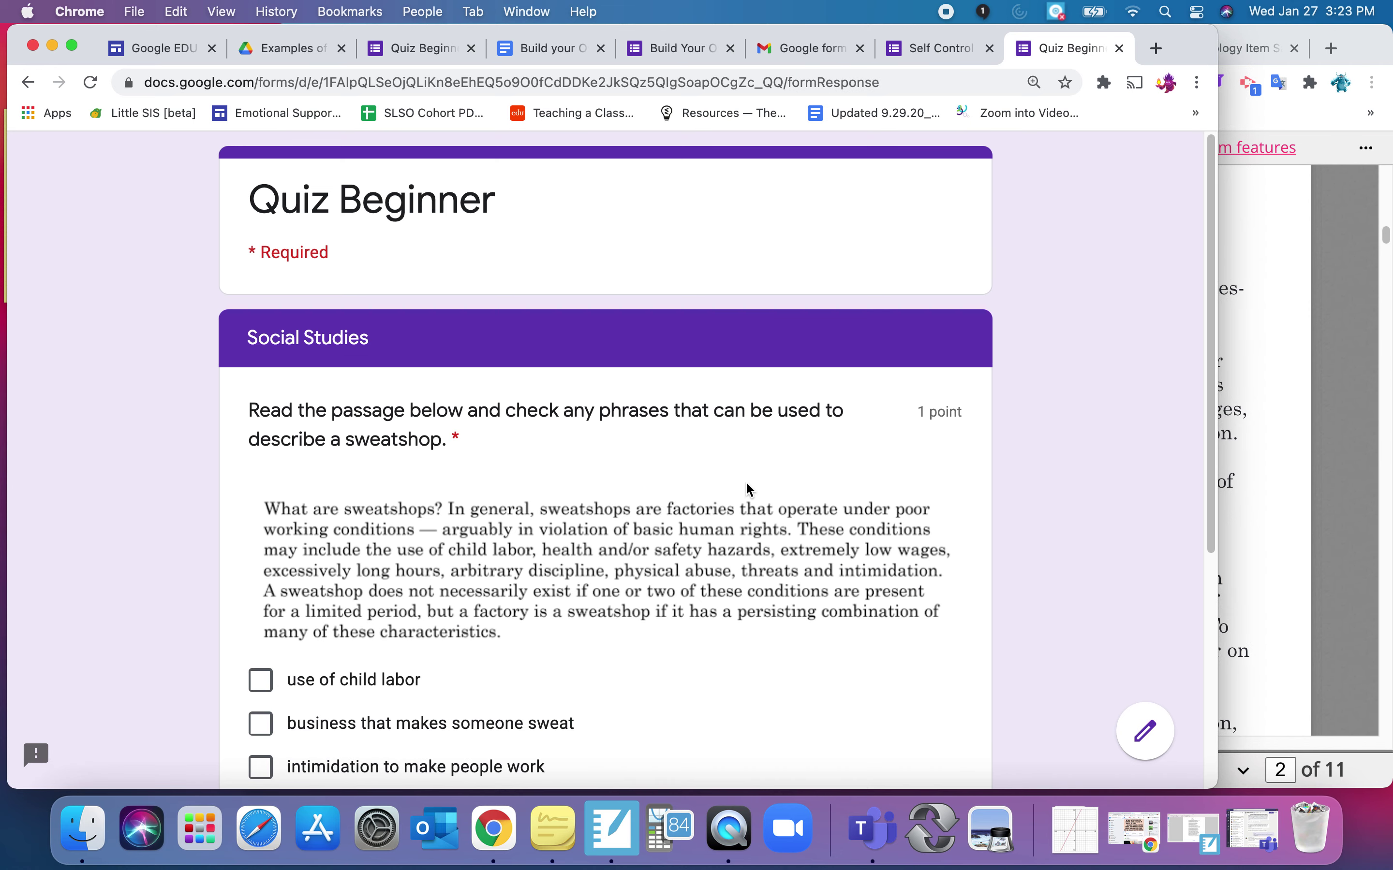
# - Check child labor, intimidation, physical discipline and 20-hour workdays, then continue to the ELA section
pyautogui.scroll(-3, 799, 510)
pyautogui.scroll(-2, 797, 505)
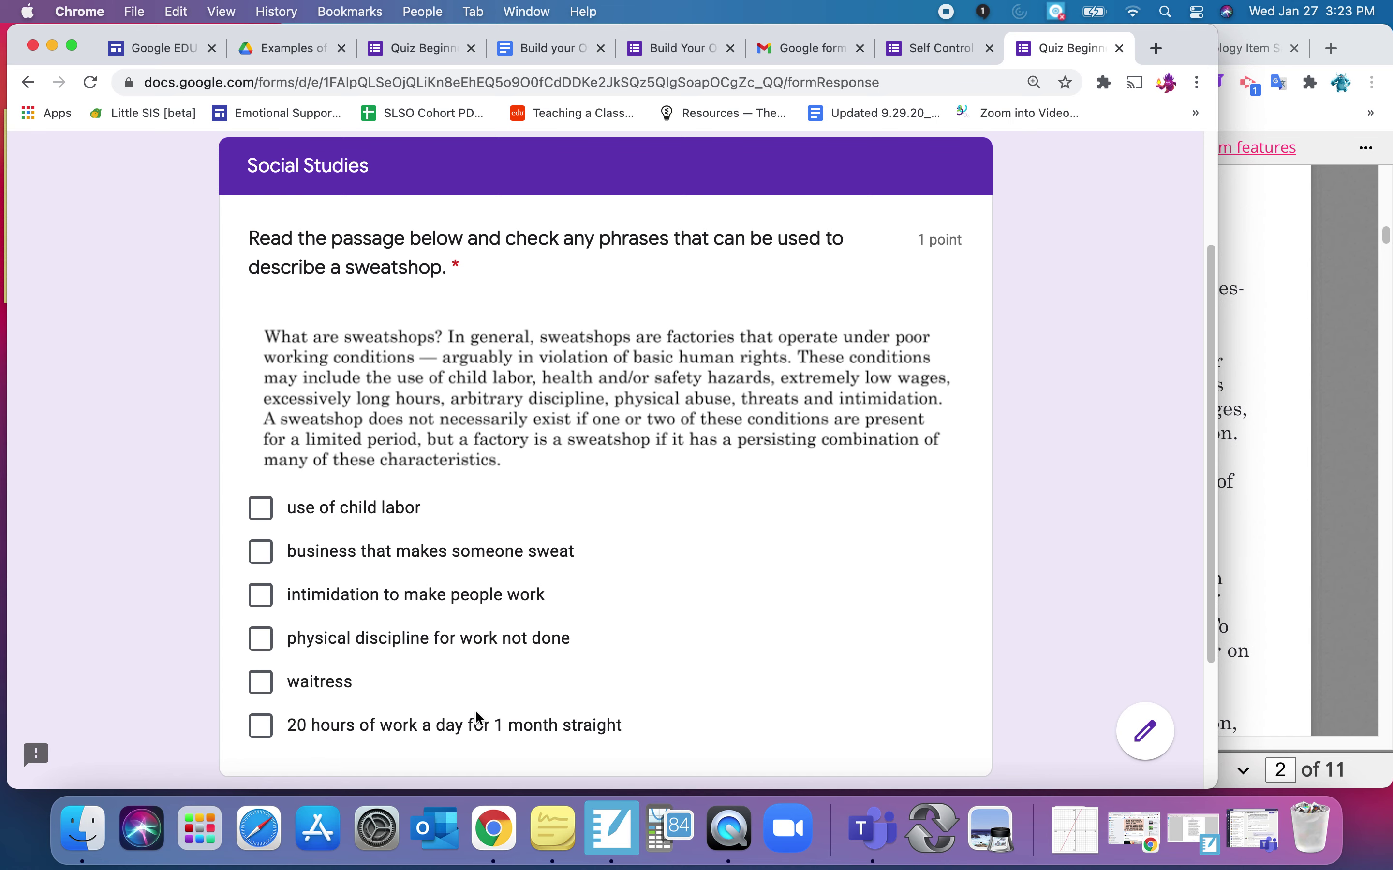
pyautogui.scroll(-3, 541, 596)
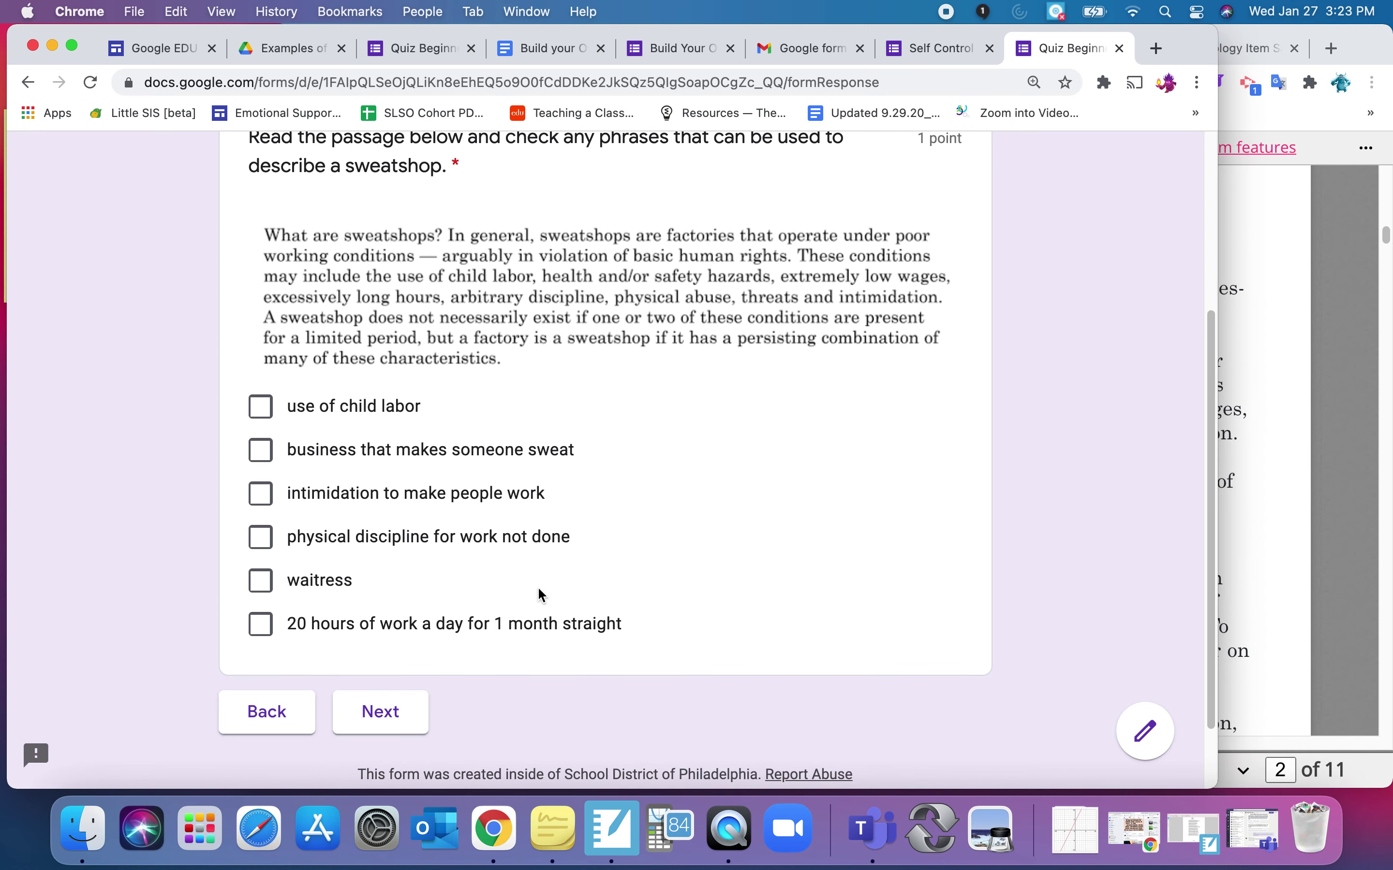
pyautogui.click(260, 420)
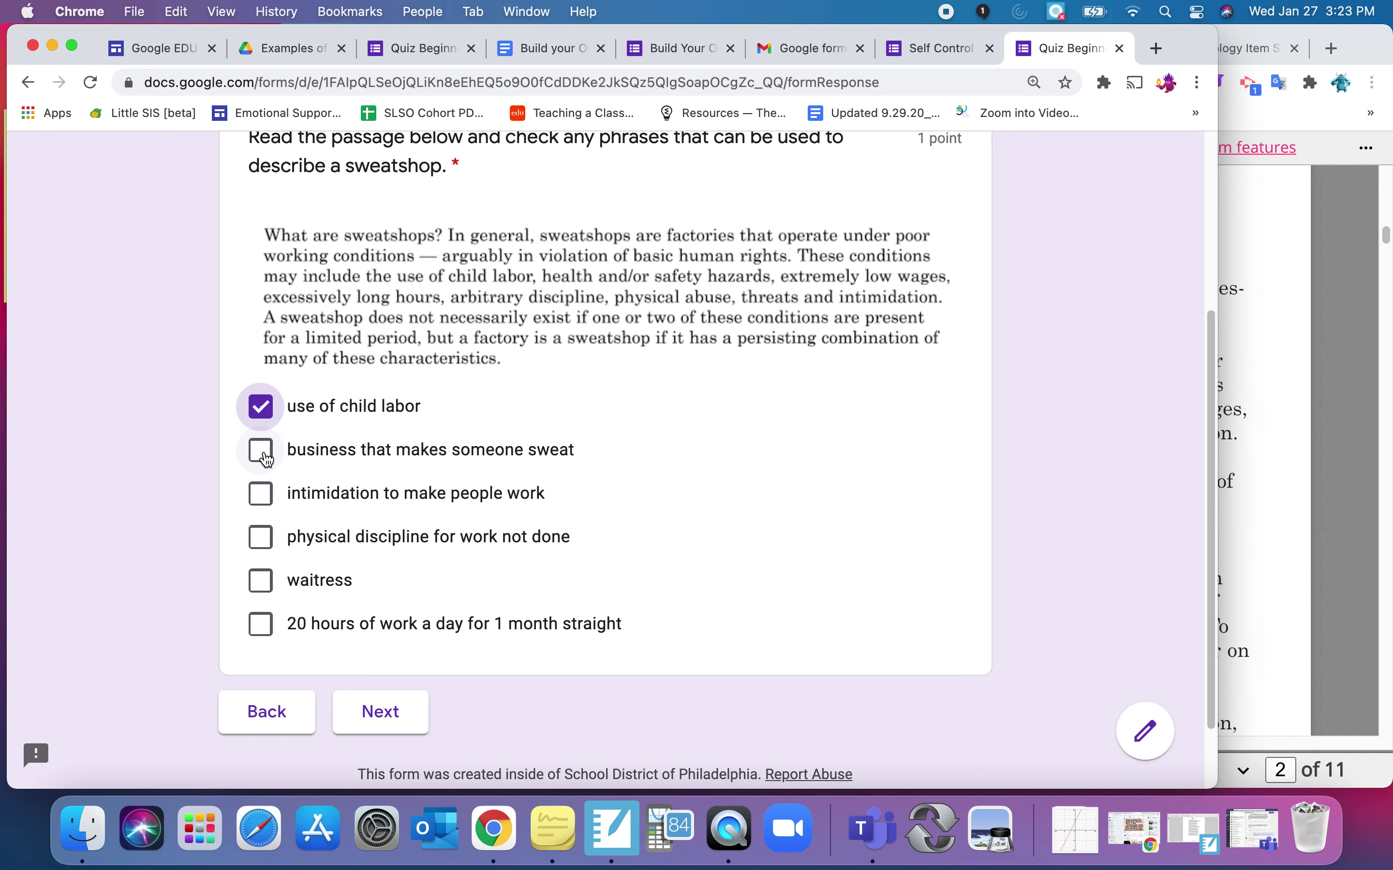
pyautogui.click(267, 496)
pyautogui.click(264, 538)
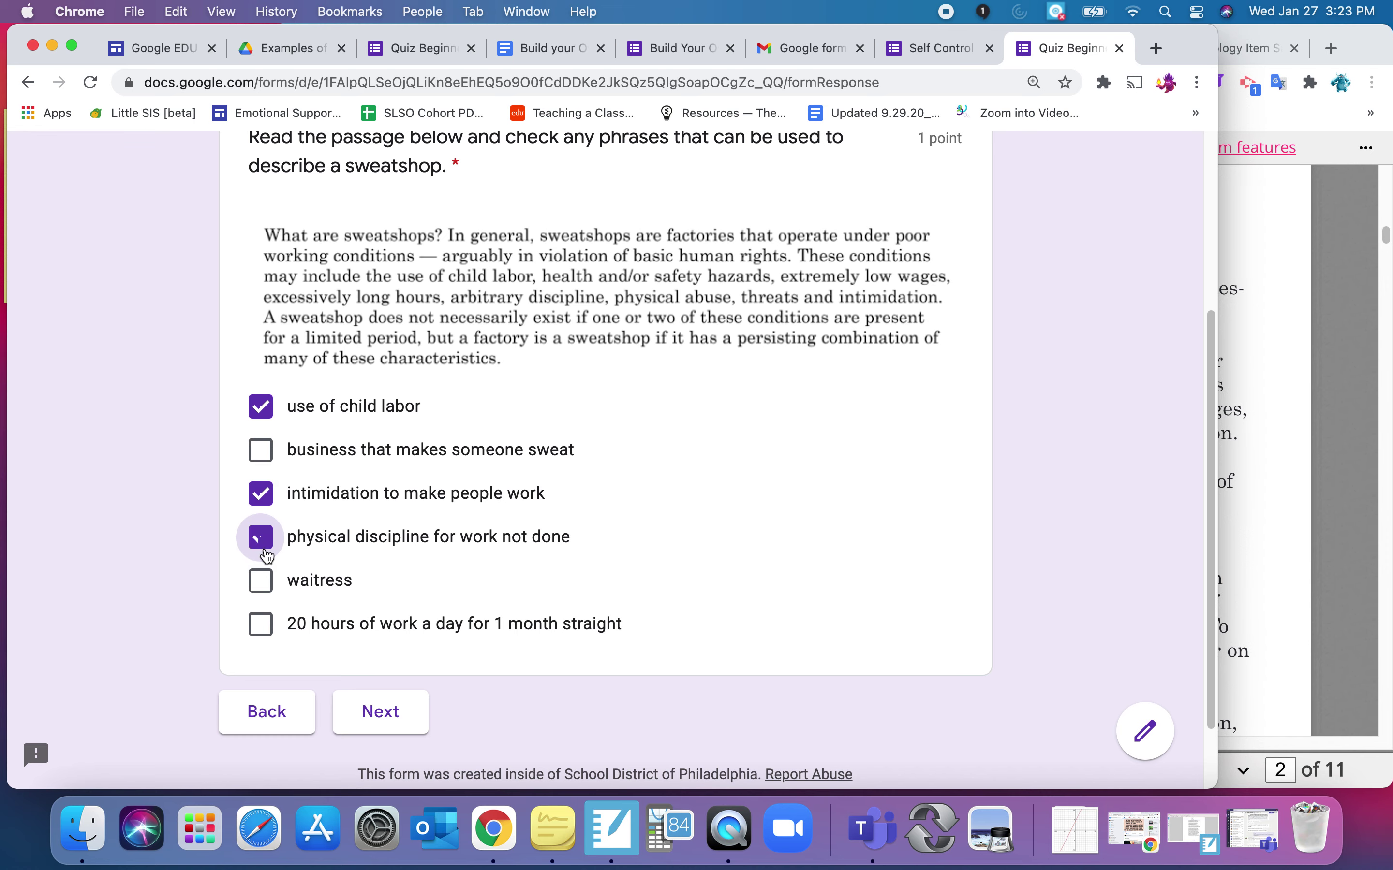
pyautogui.click(263, 625)
pyautogui.click(368, 720)
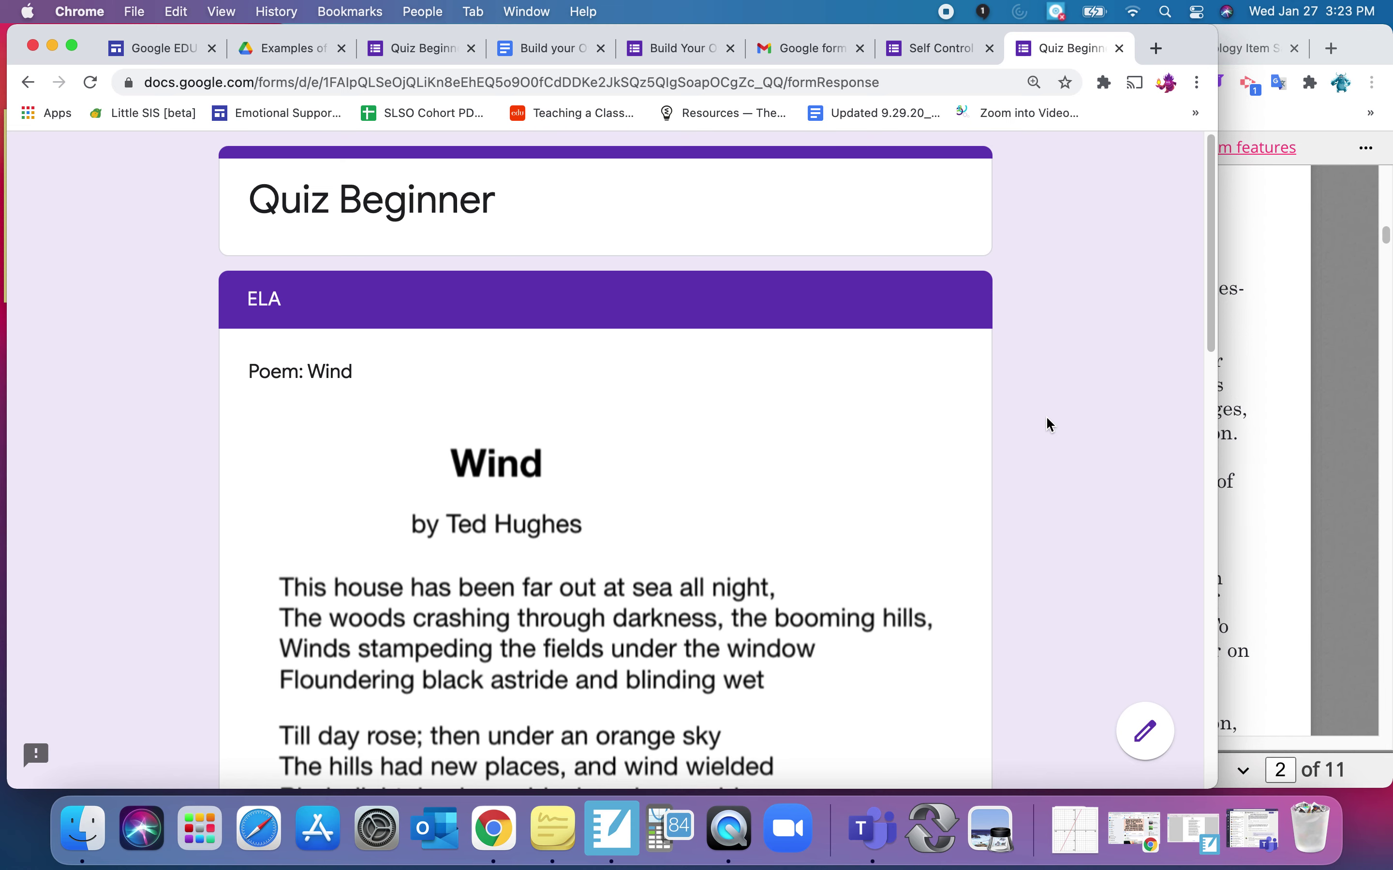
# - Answer the 'Wind' poem question with 'The house has had to endure bad weather' and advance to Math
pyautogui.scroll(-8, 1047, 419)
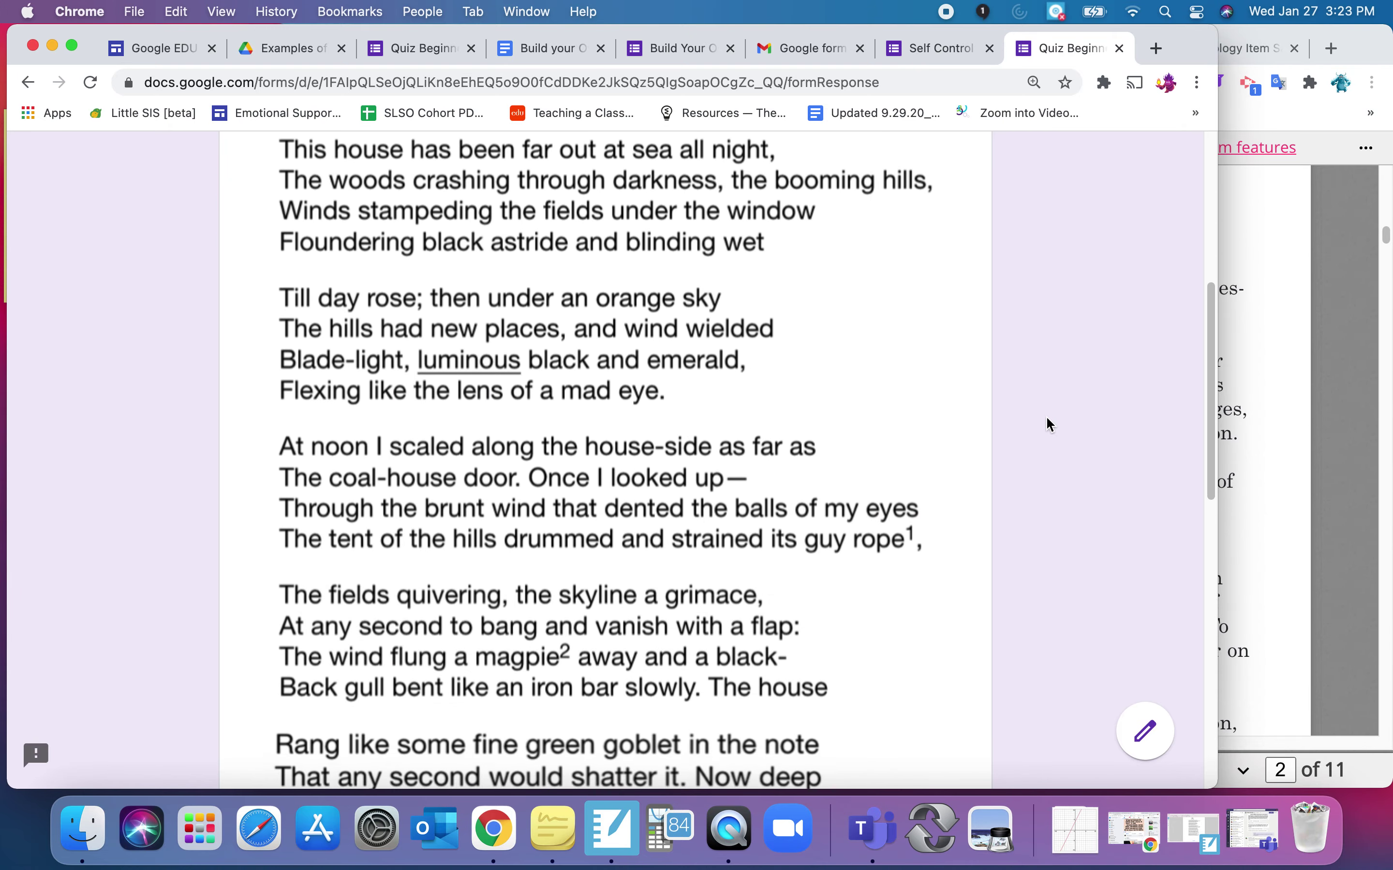
pyautogui.scroll(-13, 1050, 425)
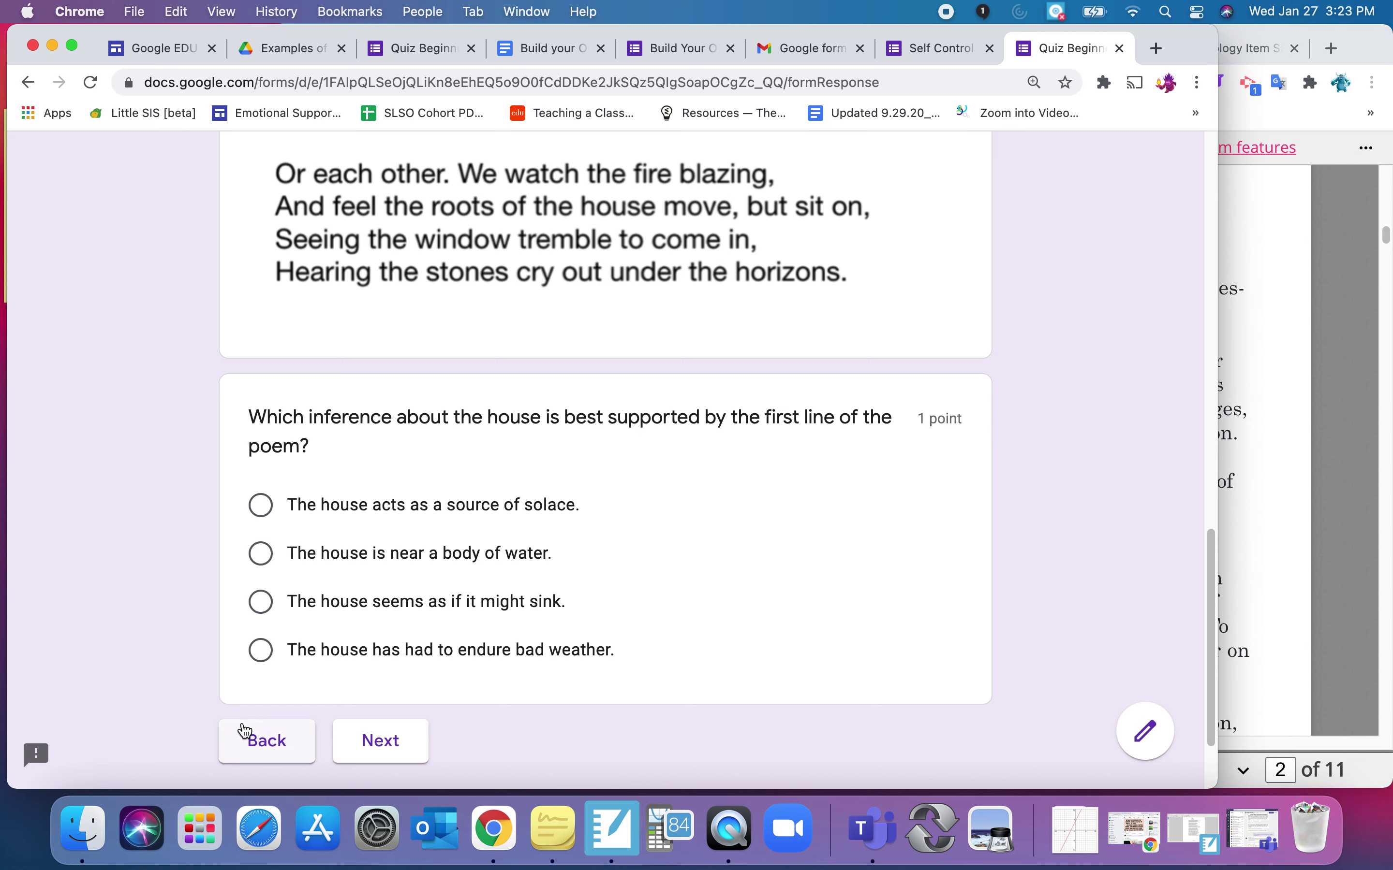
pyautogui.click(260, 651)
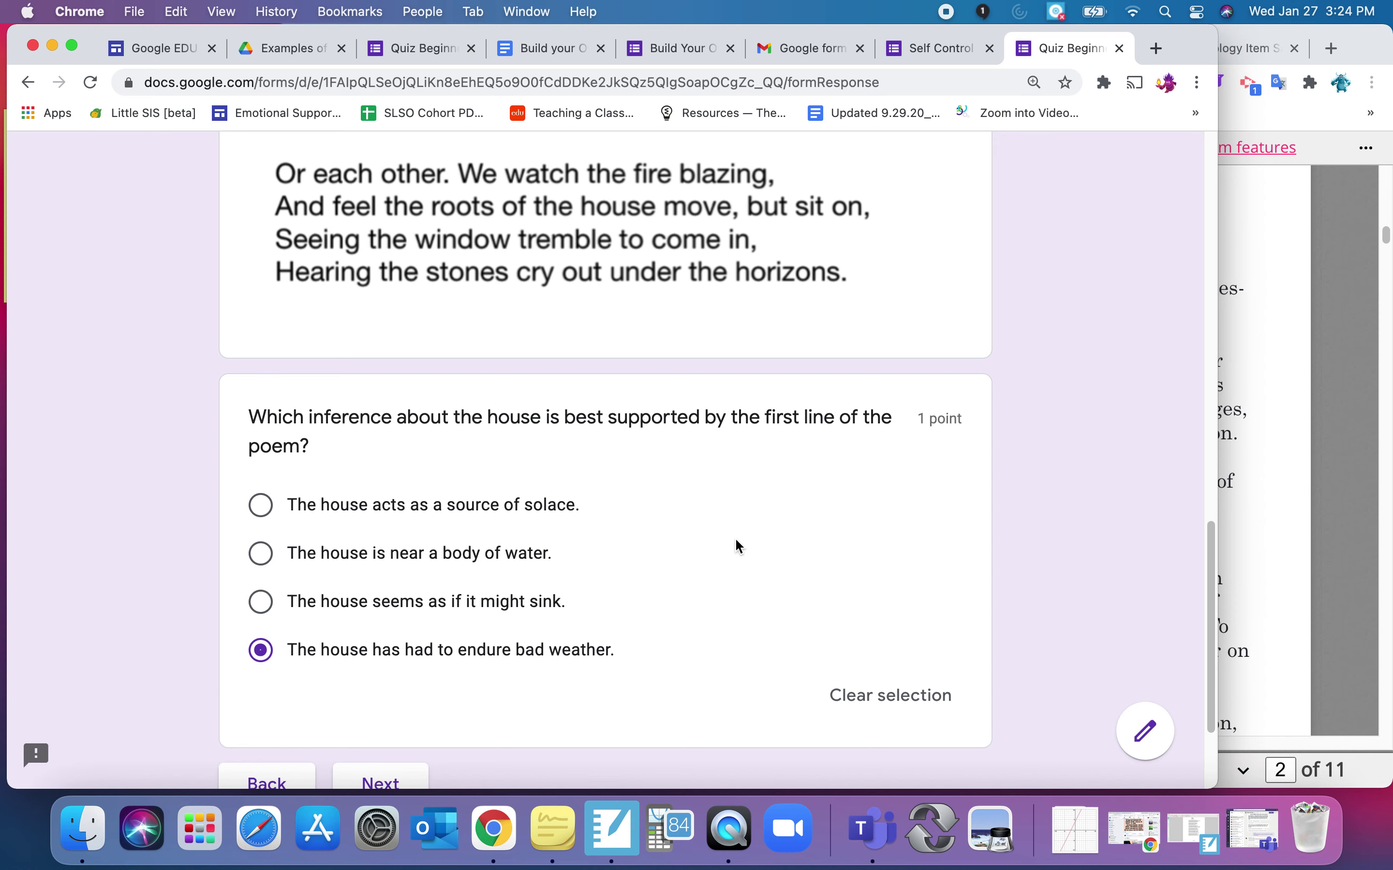
pyautogui.click(410, 777)
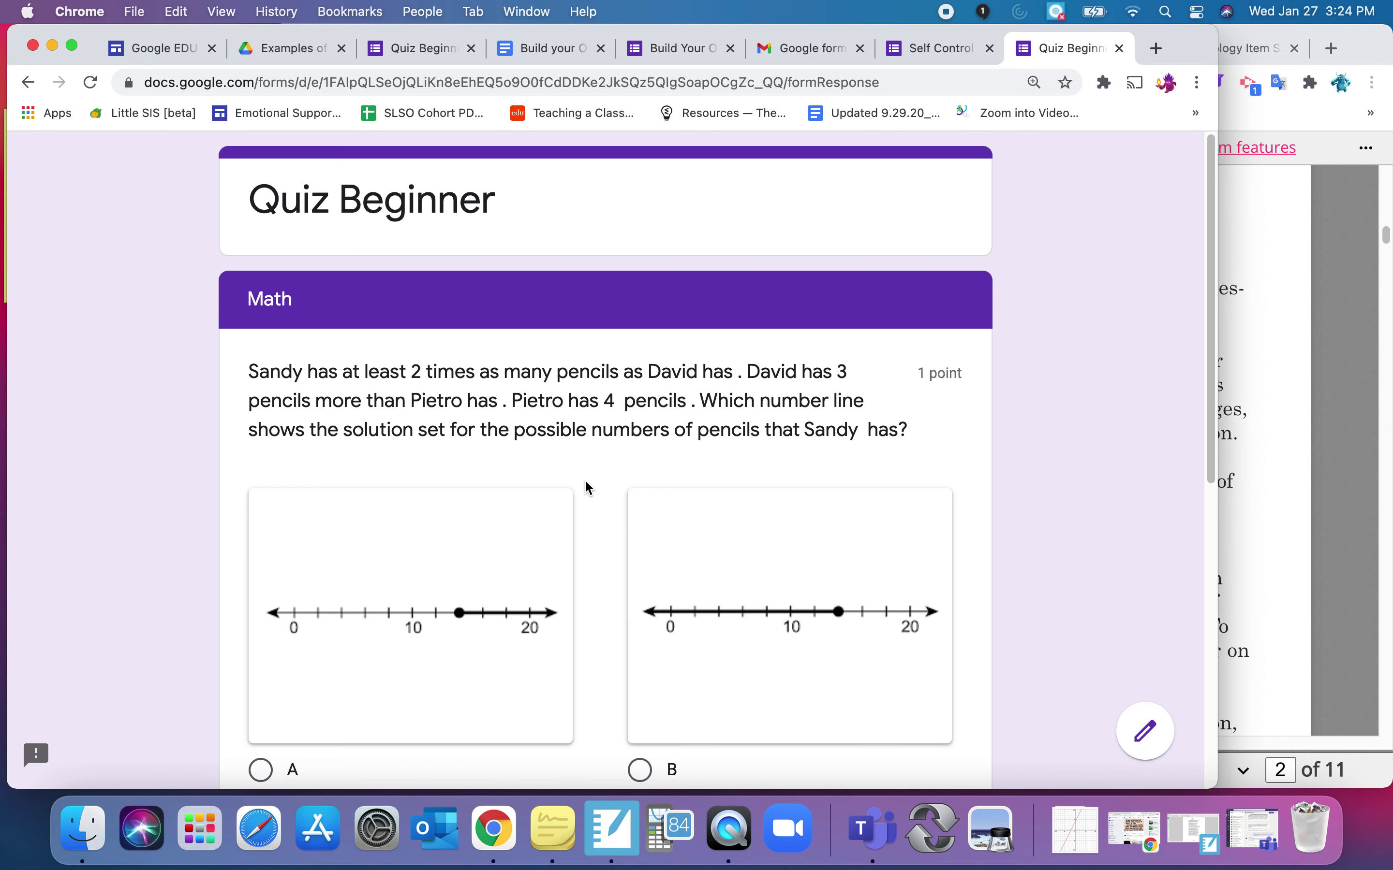
# - Choose number line A for the pencils question, submit the quiz, and view the score
pyautogui.scroll(-4, 584, 490)
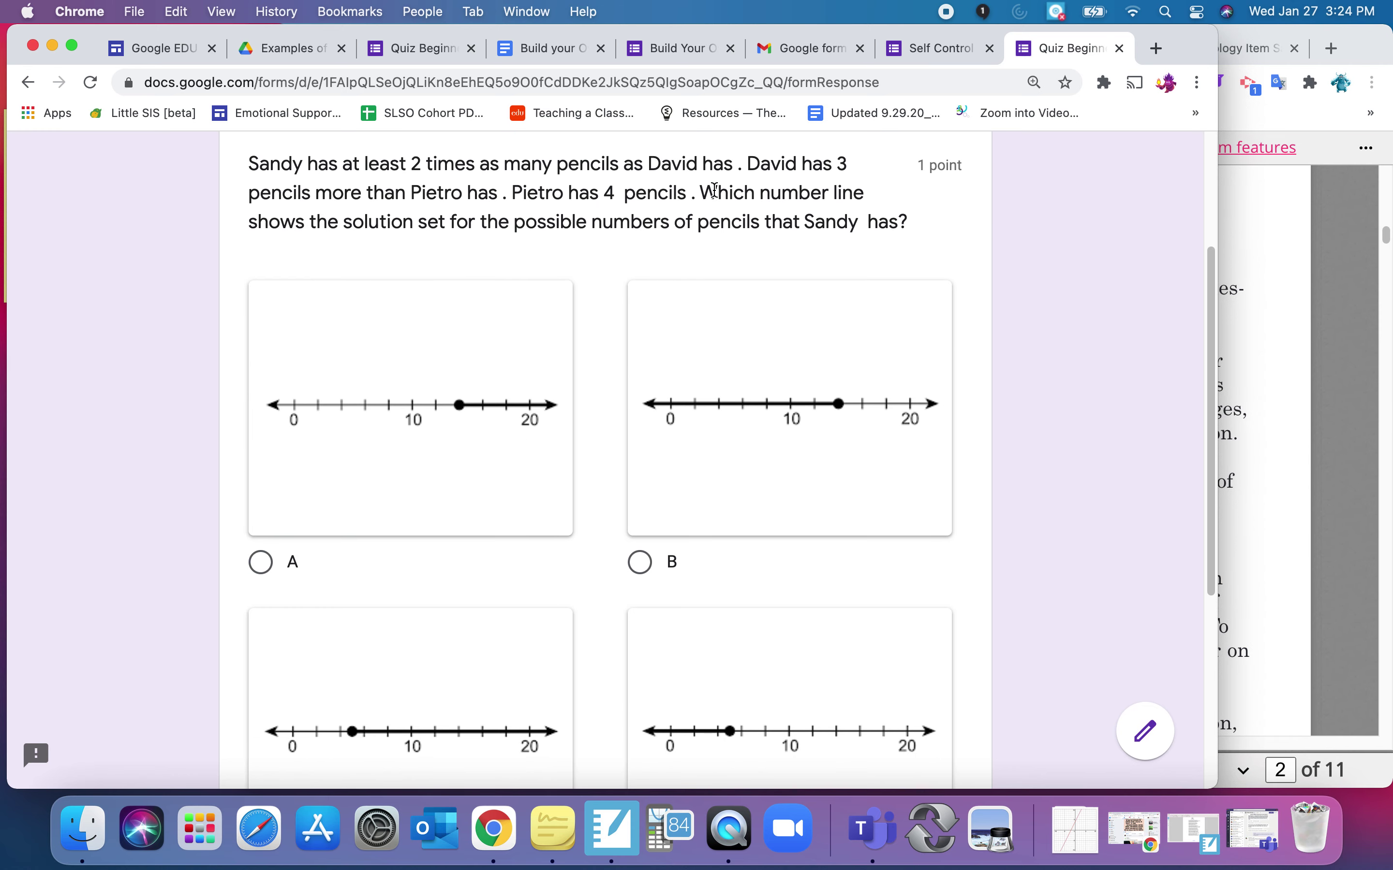
pyautogui.click(260, 562)
pyautogui.scroll(-7, 565, 525)
pyautogui.click(421, 624)
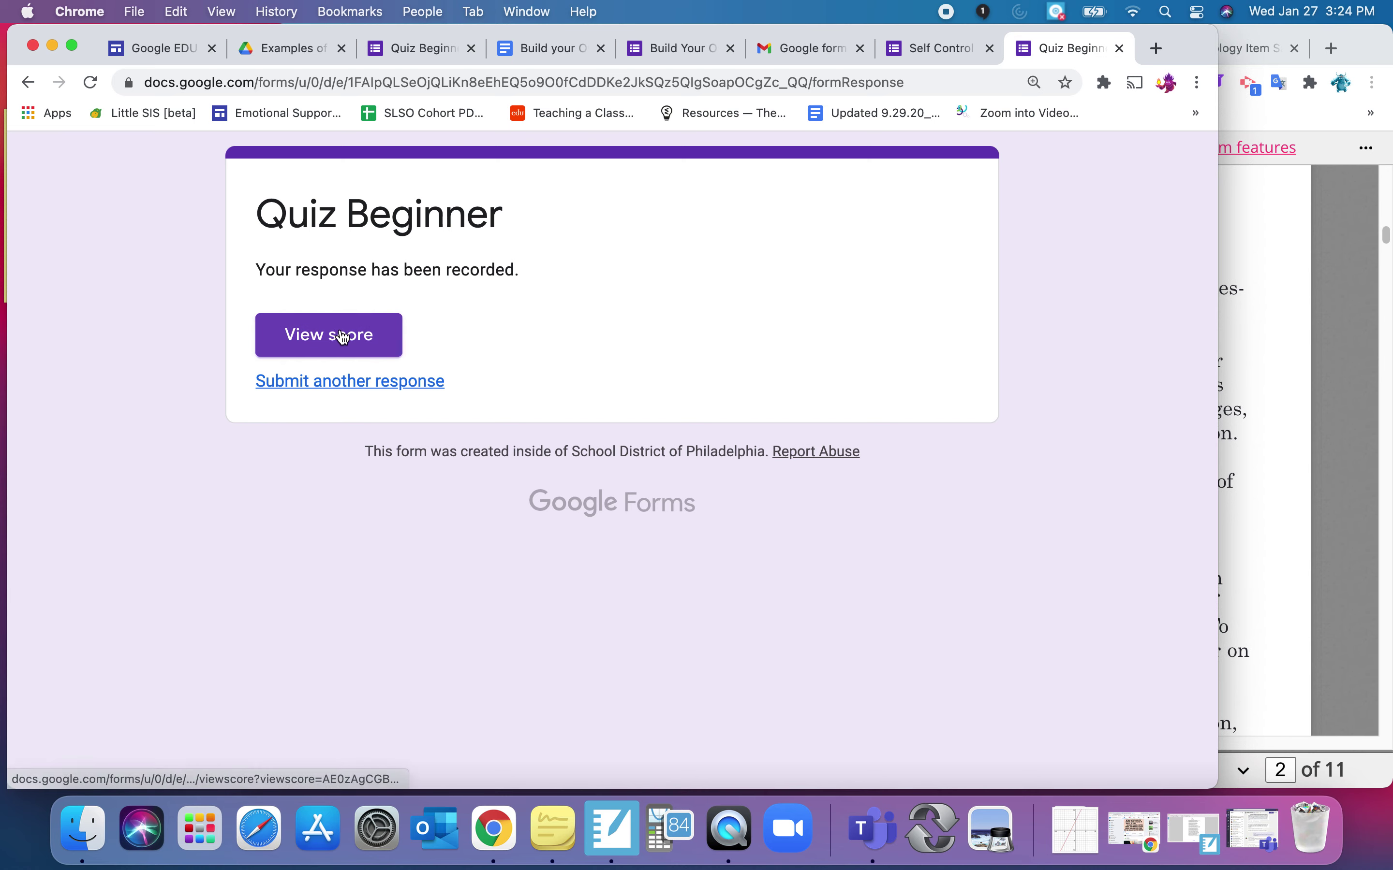
pyautogui.click(336, 344)
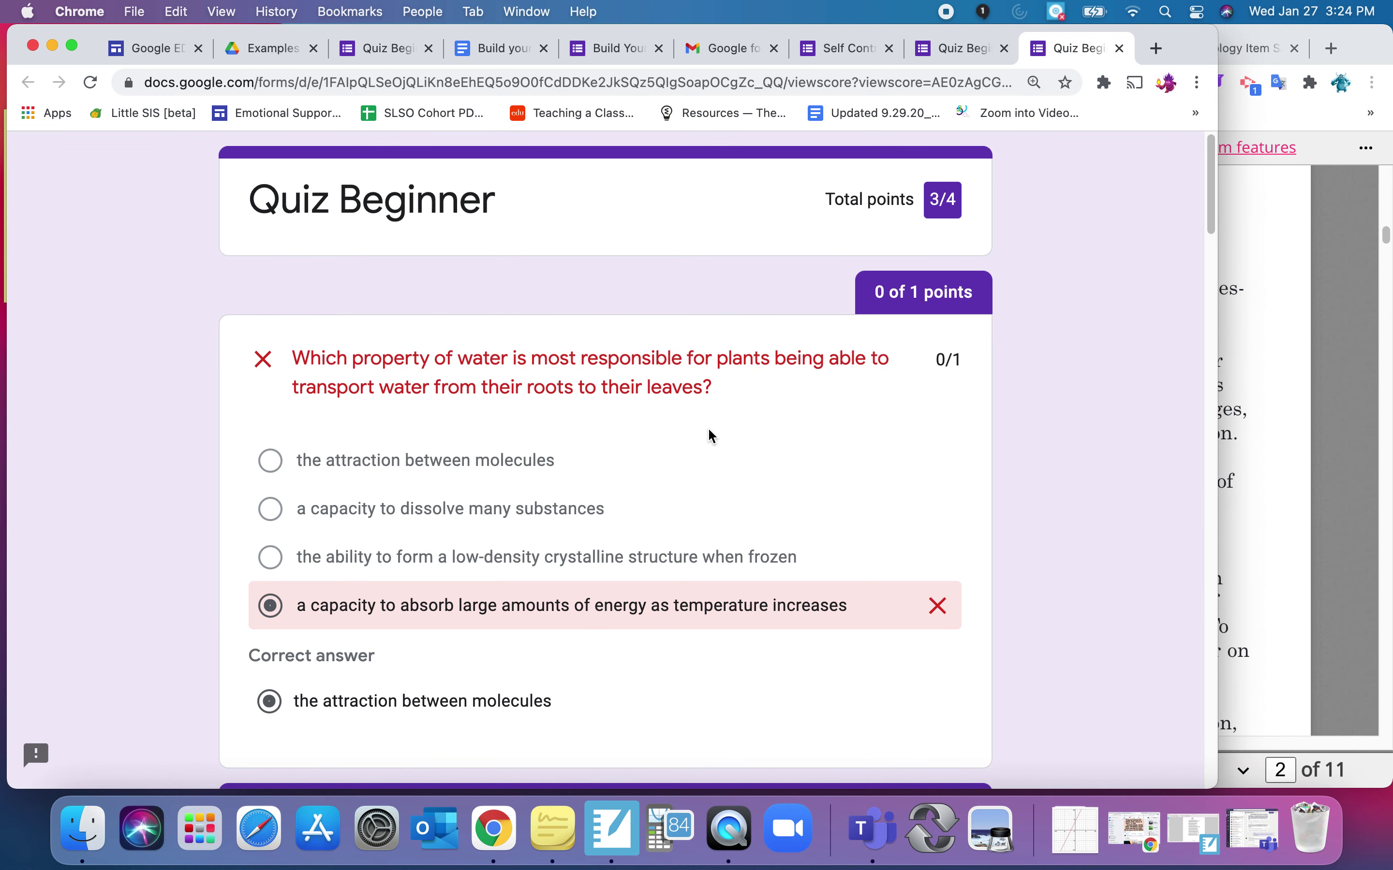
# - Scroll through the 3/4 score report to review each question's graded feedback
pyautogui.scroll(-2, 841, 505)
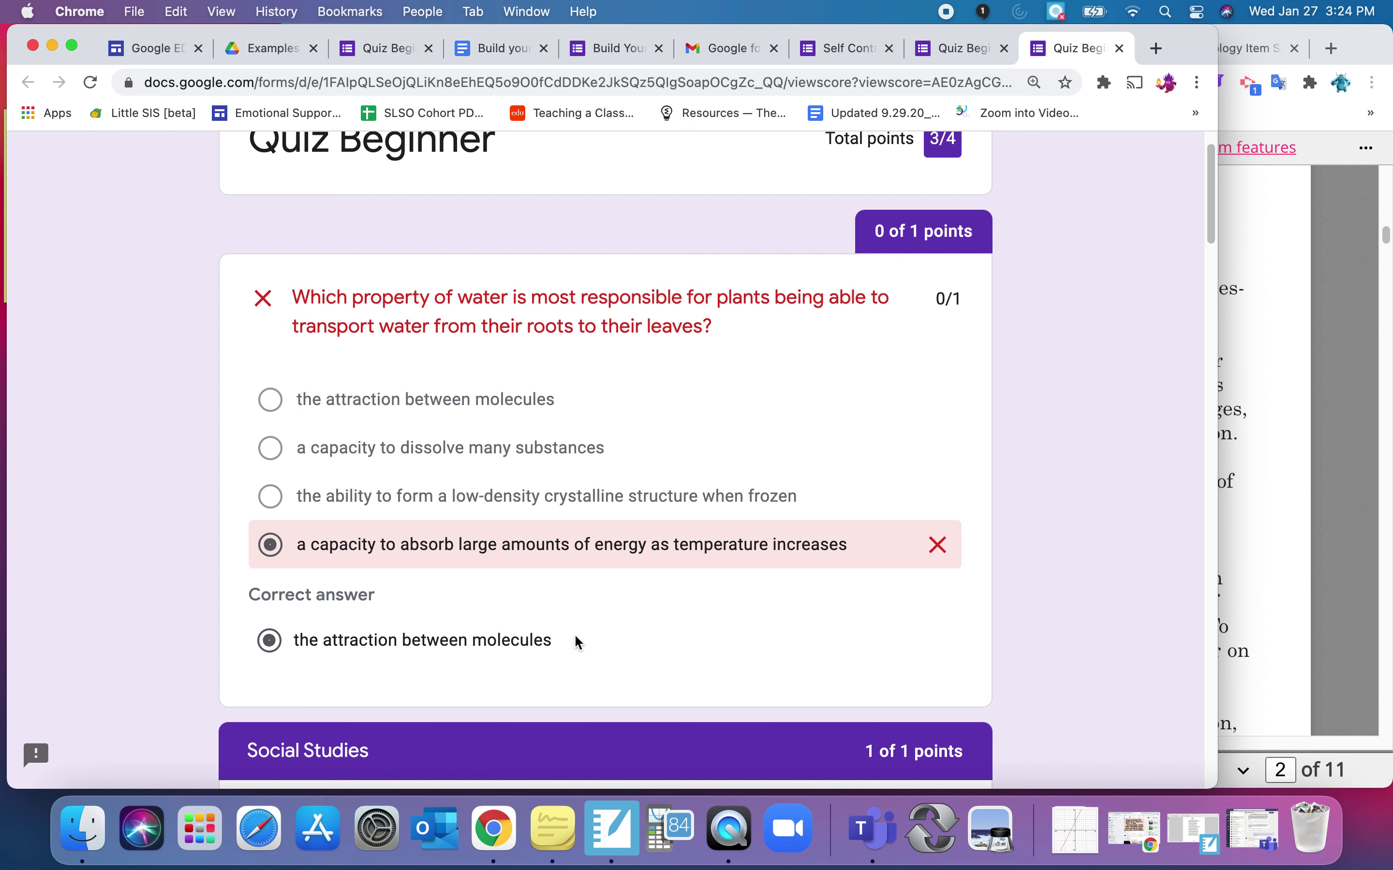
pyautogui.scroll(-8, 575, 634)
pyautogui.scroll(-4, 578, 643)
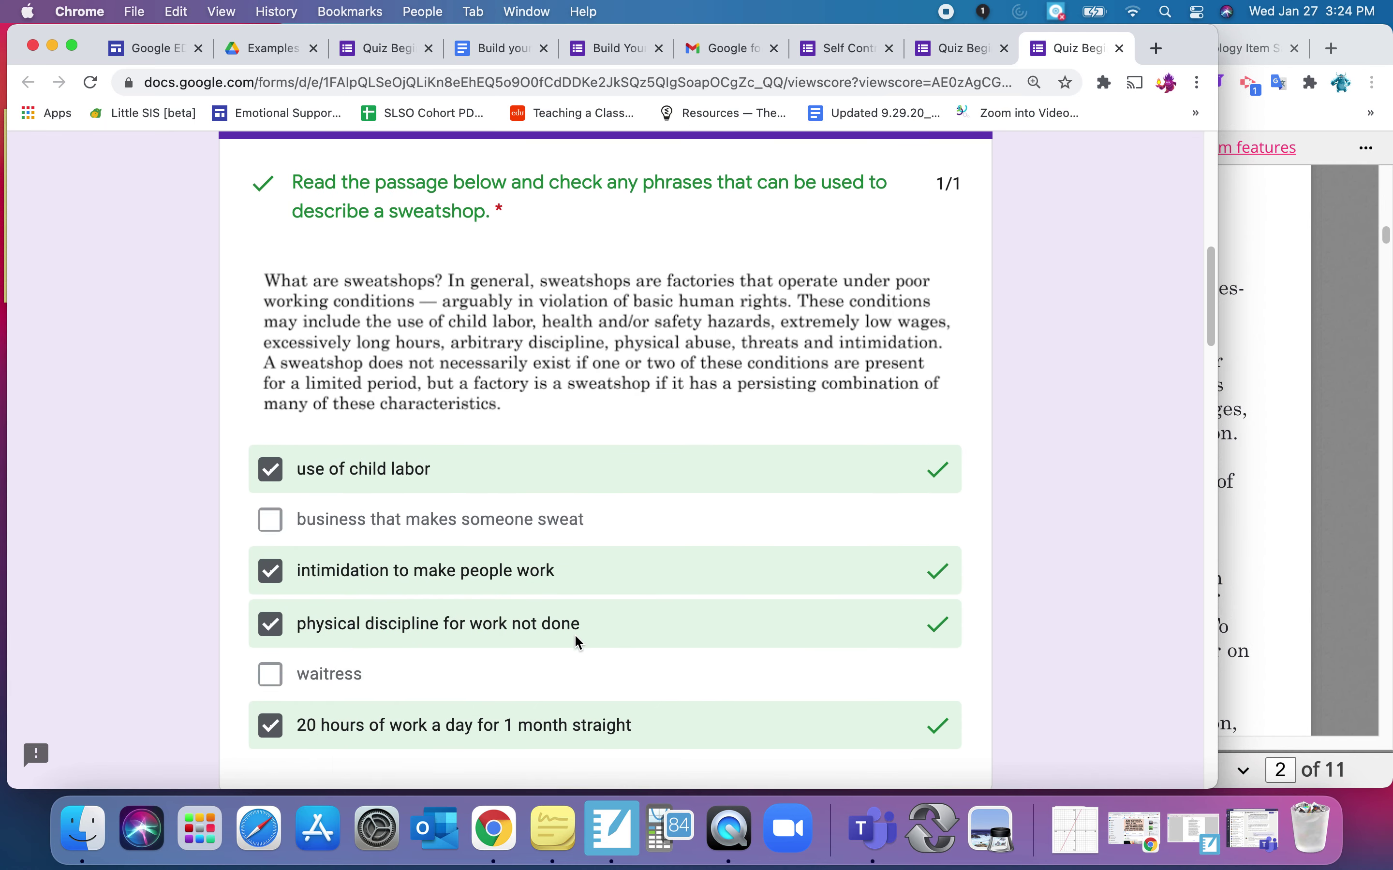
pyautogui.scroll(-20, 670, 708)
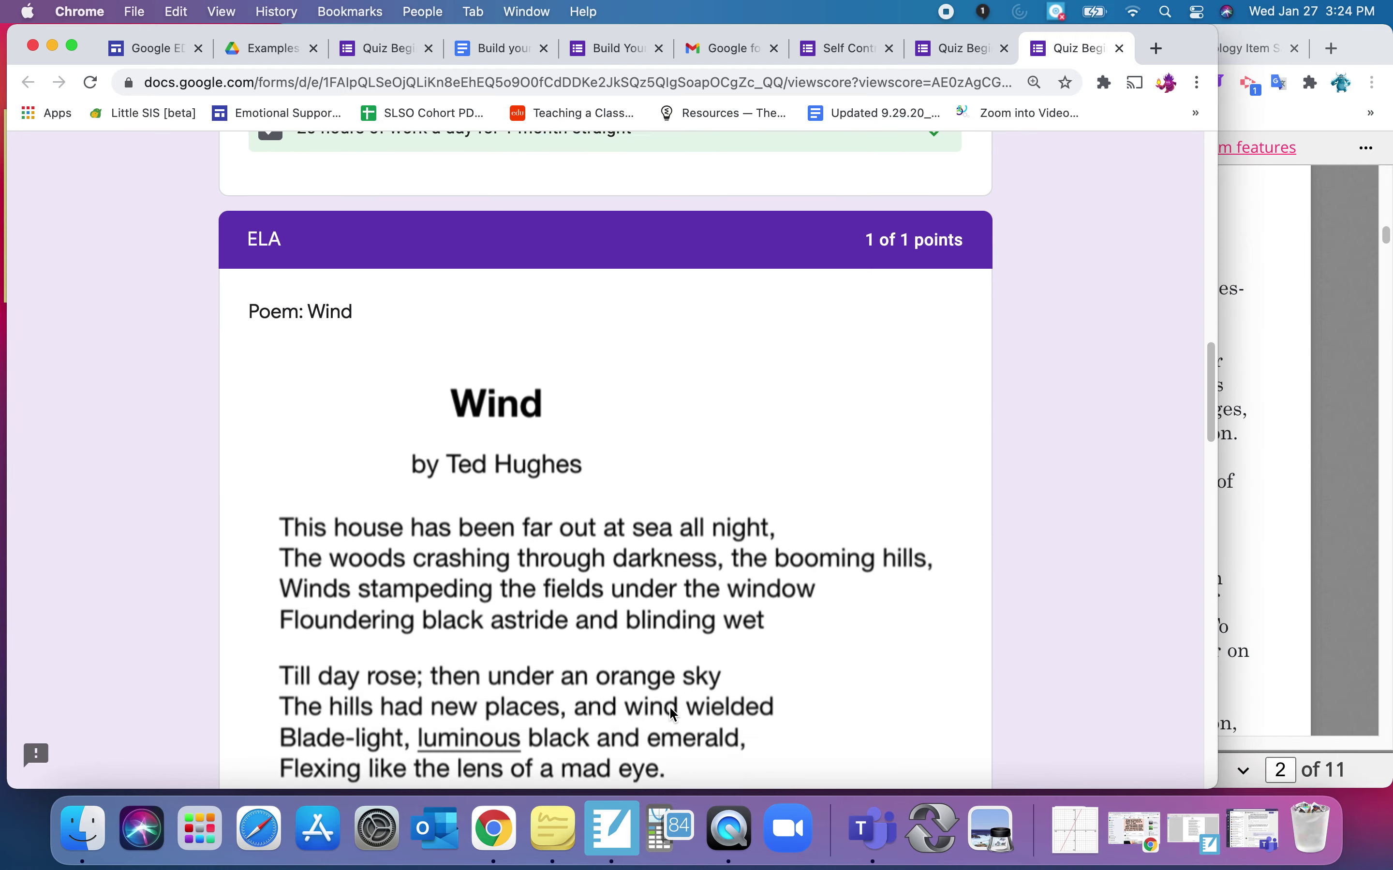
pyautogui.scroll(-13, 674, 714)
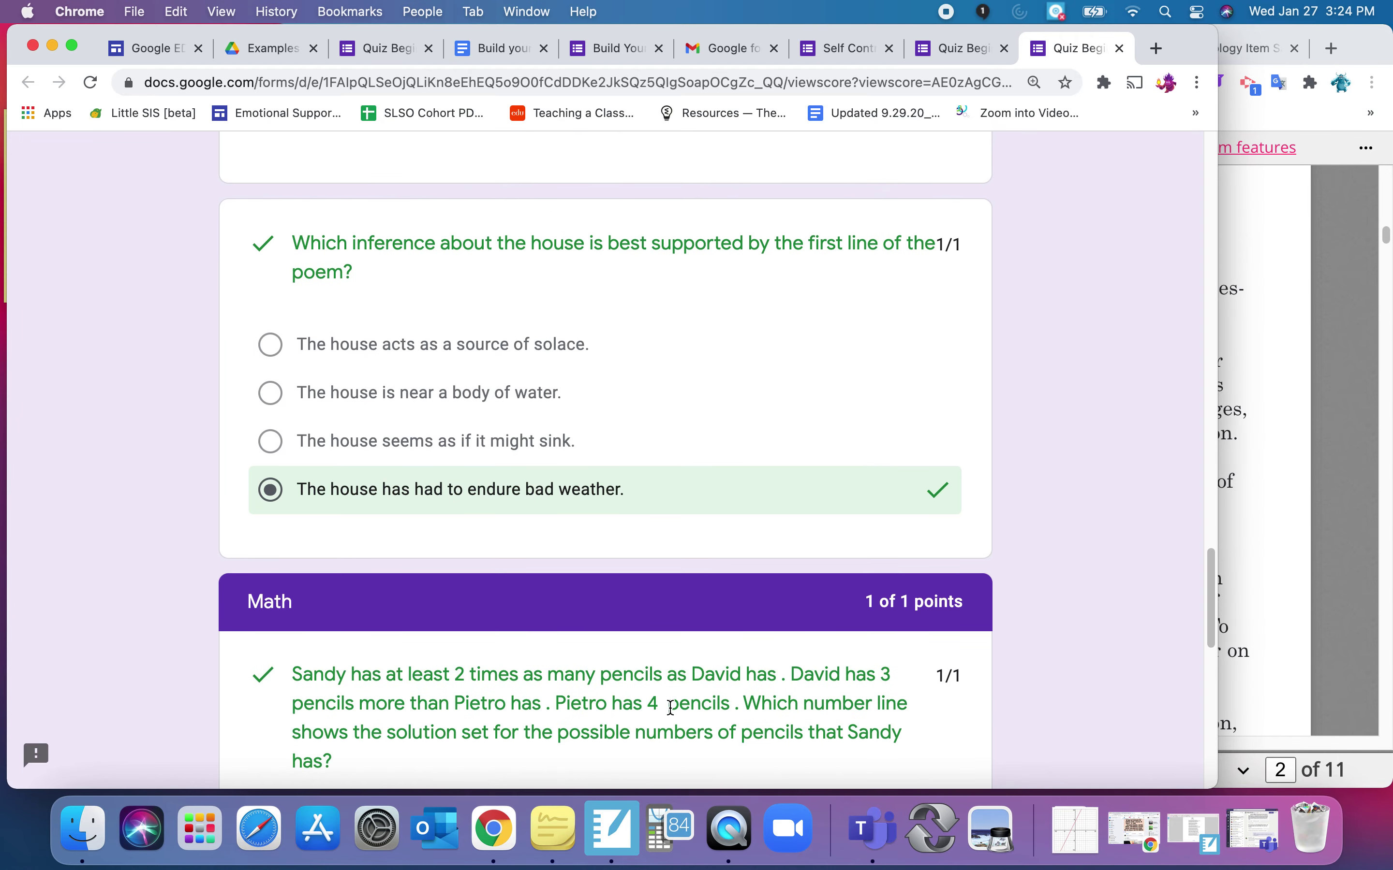
pyautogui.scroll(-6, 712, 388)
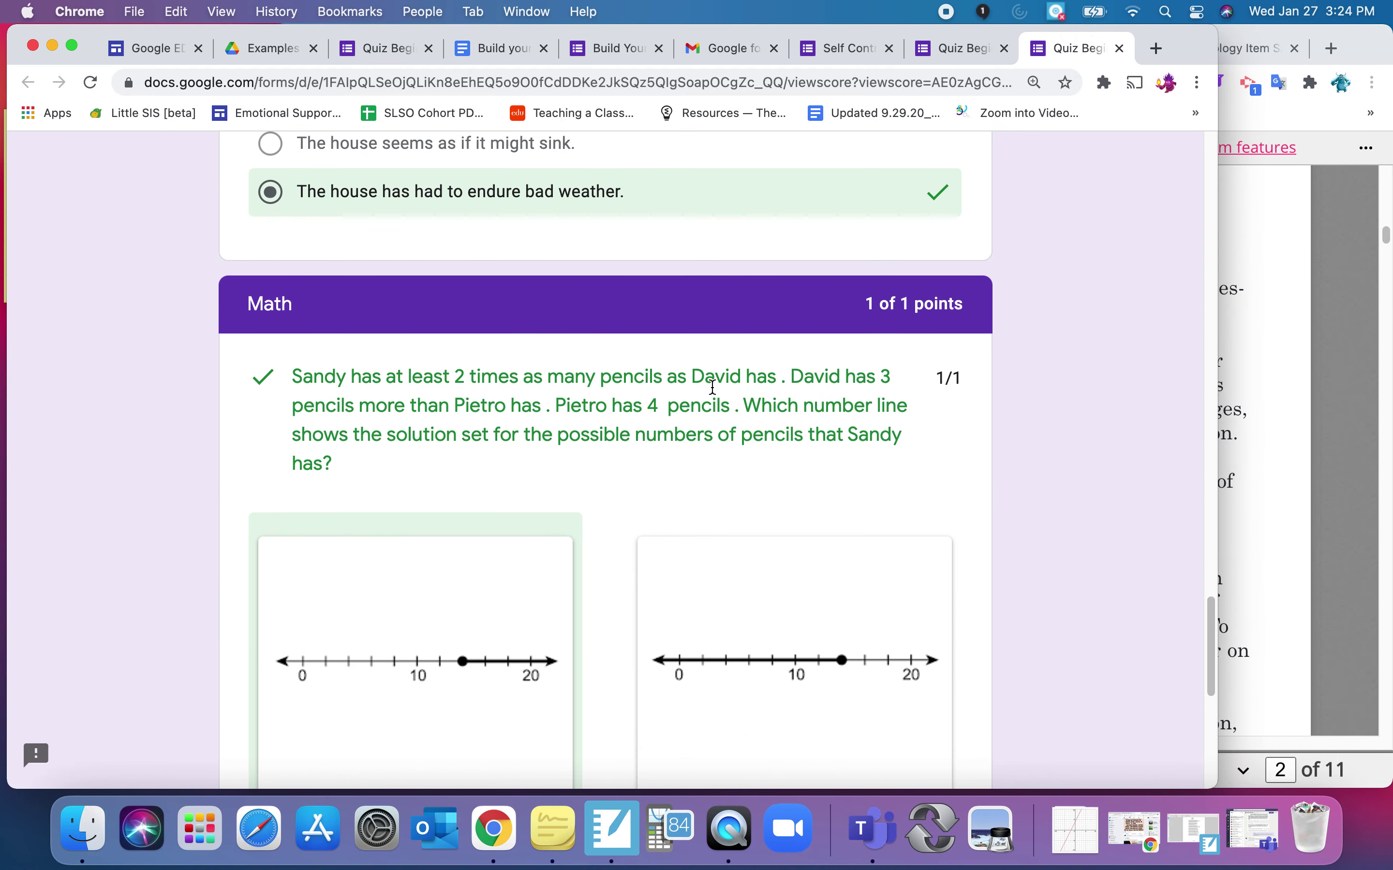
pyautogui.scroll(-9, 612, 483)
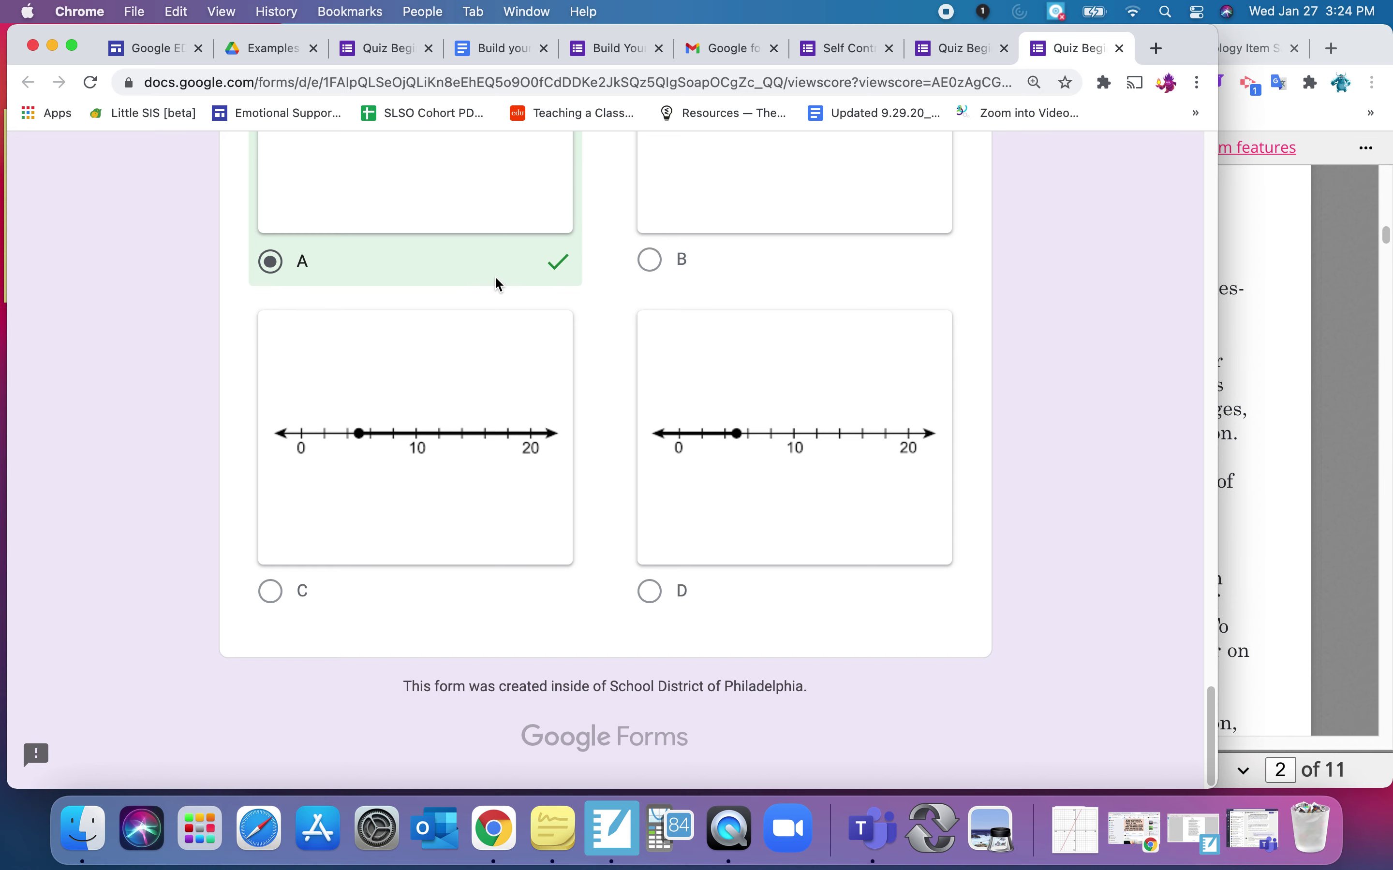
# - Create and share a new Google Form inside the Examples of Google Forms Drive folder
pyautogui.click(290, 51)
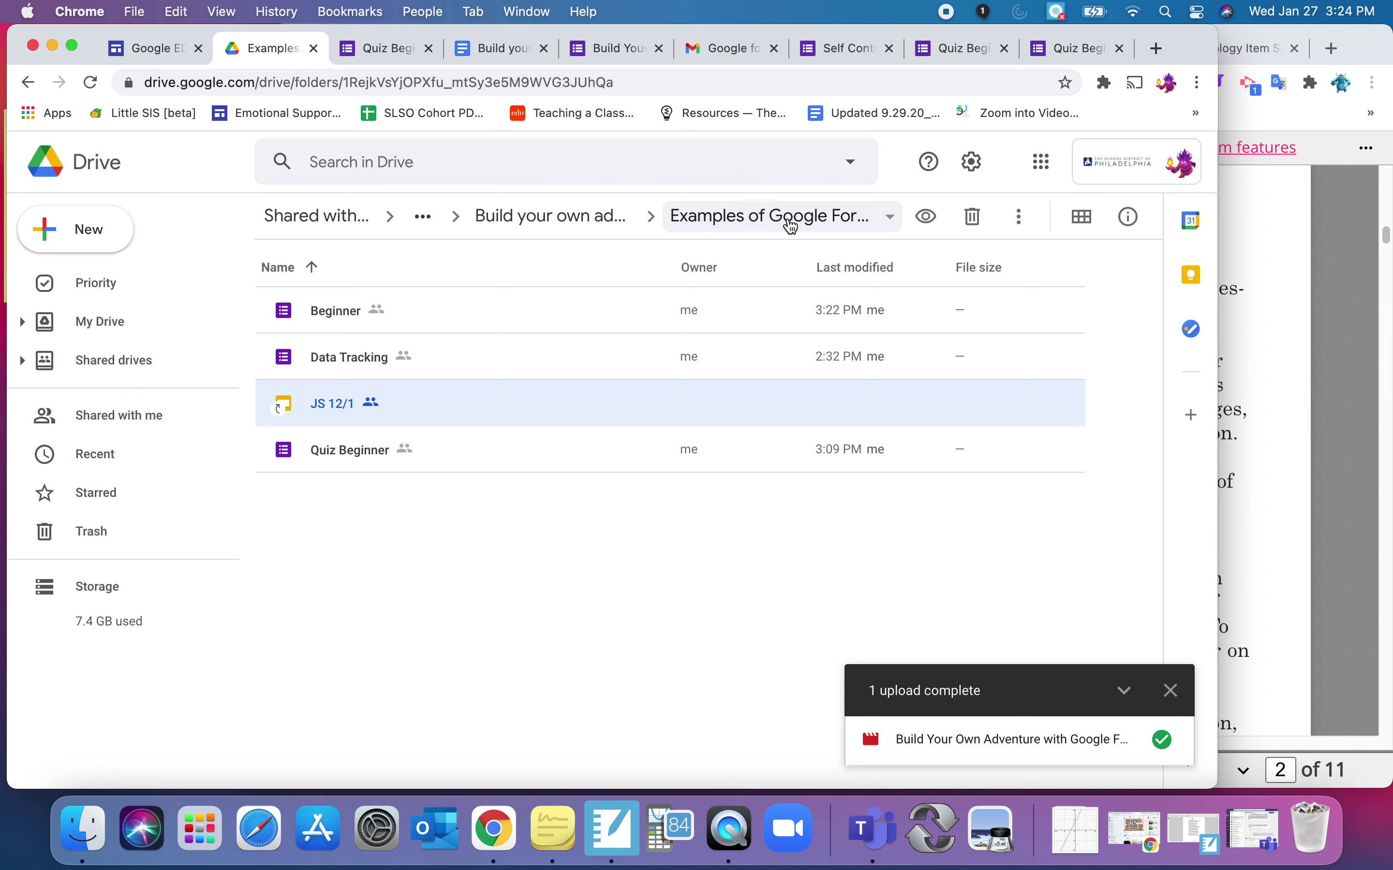
pyautogui.click(105, 236)
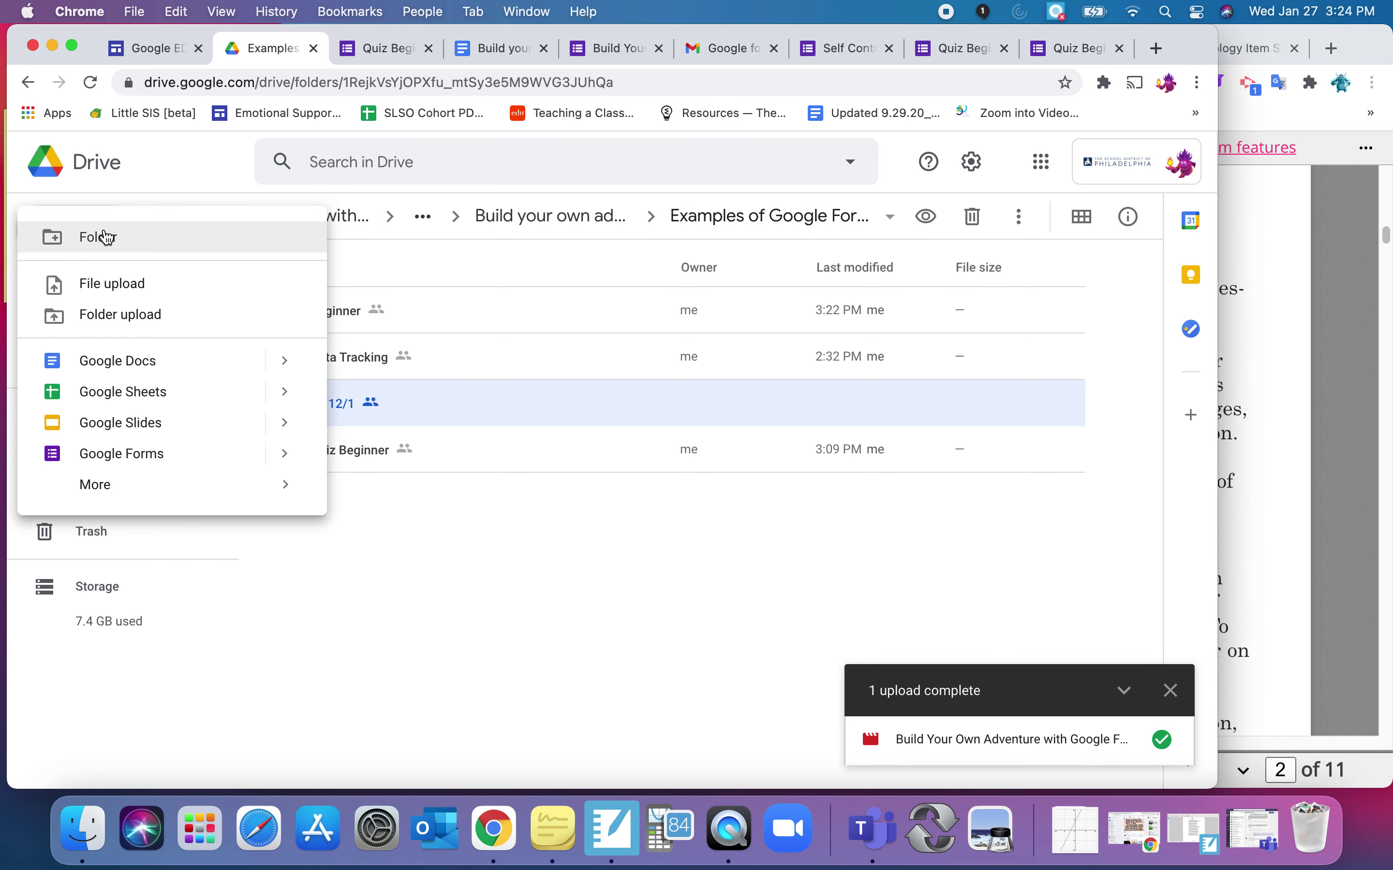
pyautogui.click(139, 469)
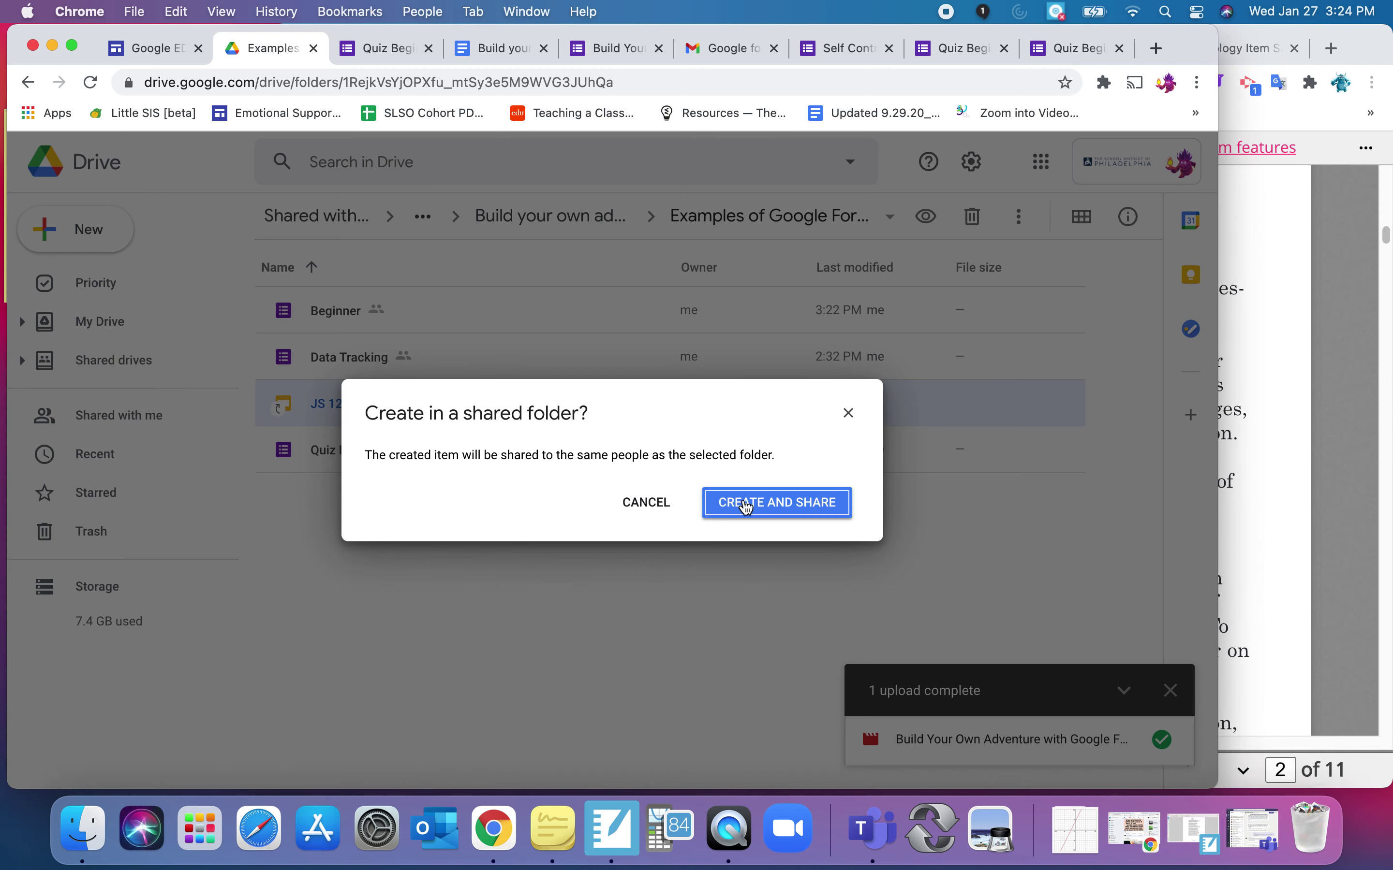
pyautogui.click(747, 507)
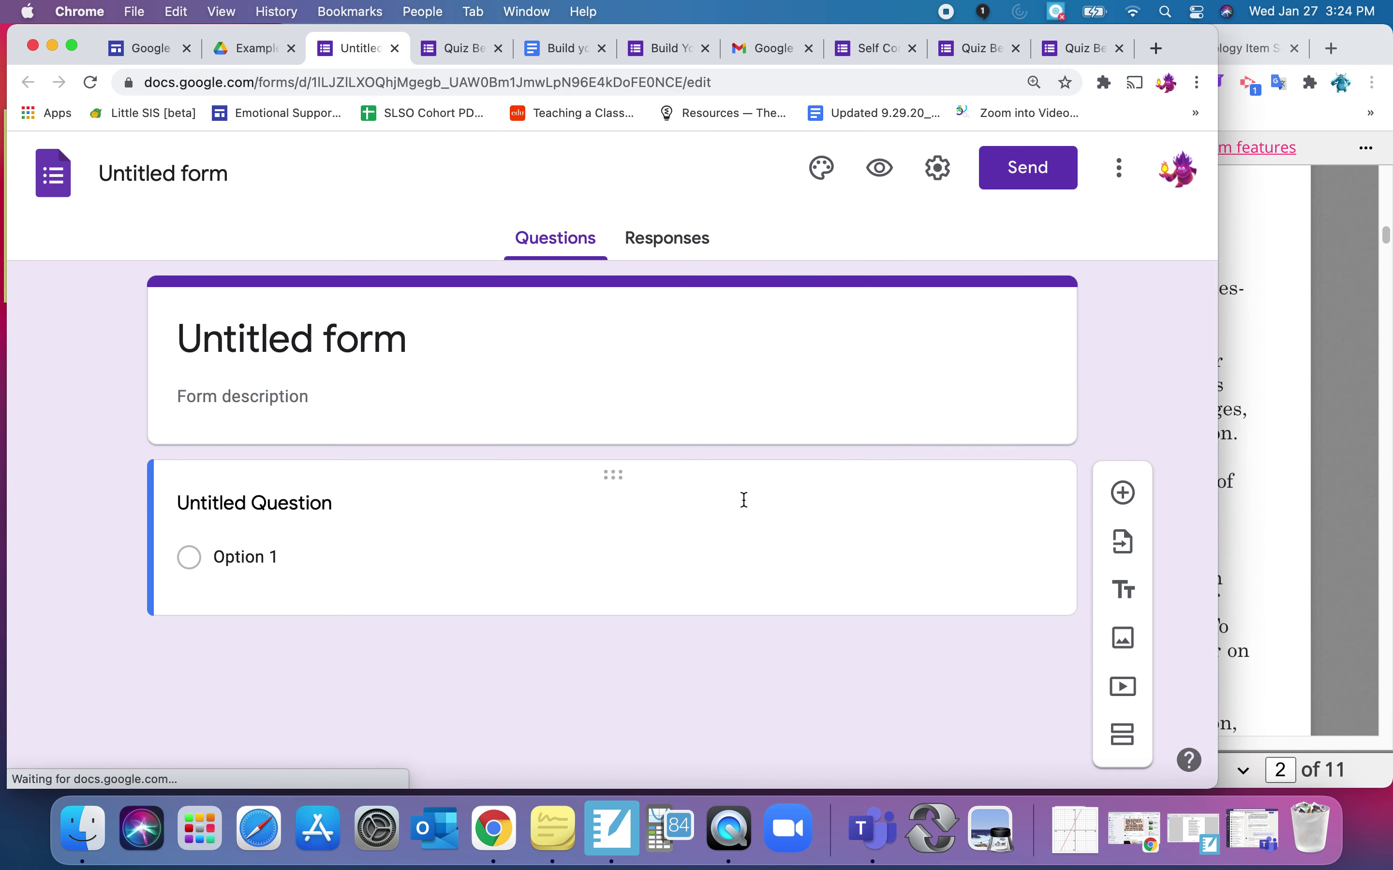
# - Change the form's title from Untitled form to 'Beginner'
pyautogui.click(234, 175)
pyautogui.write('B')
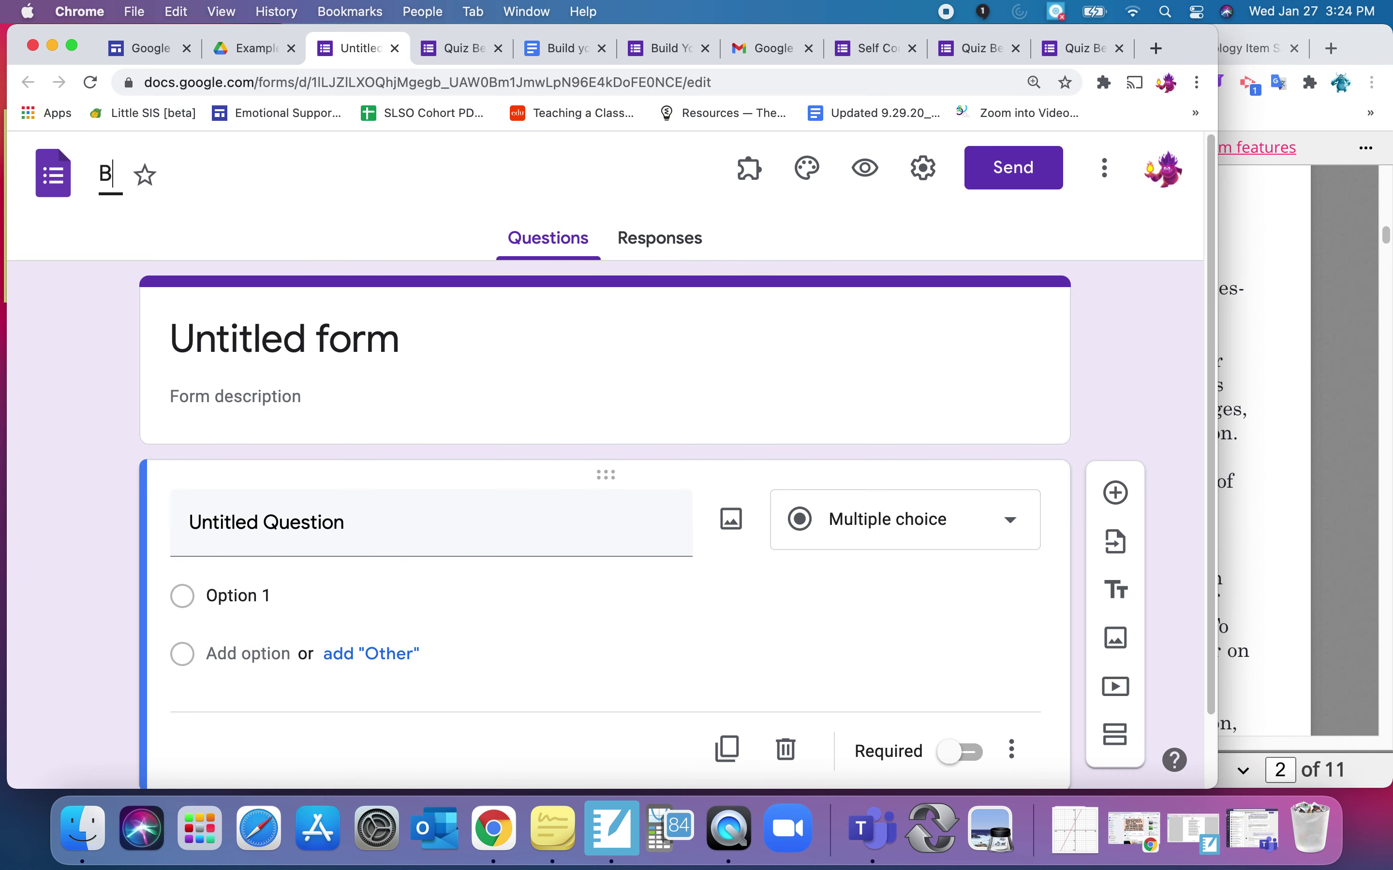
pyautogui.write('eginner')
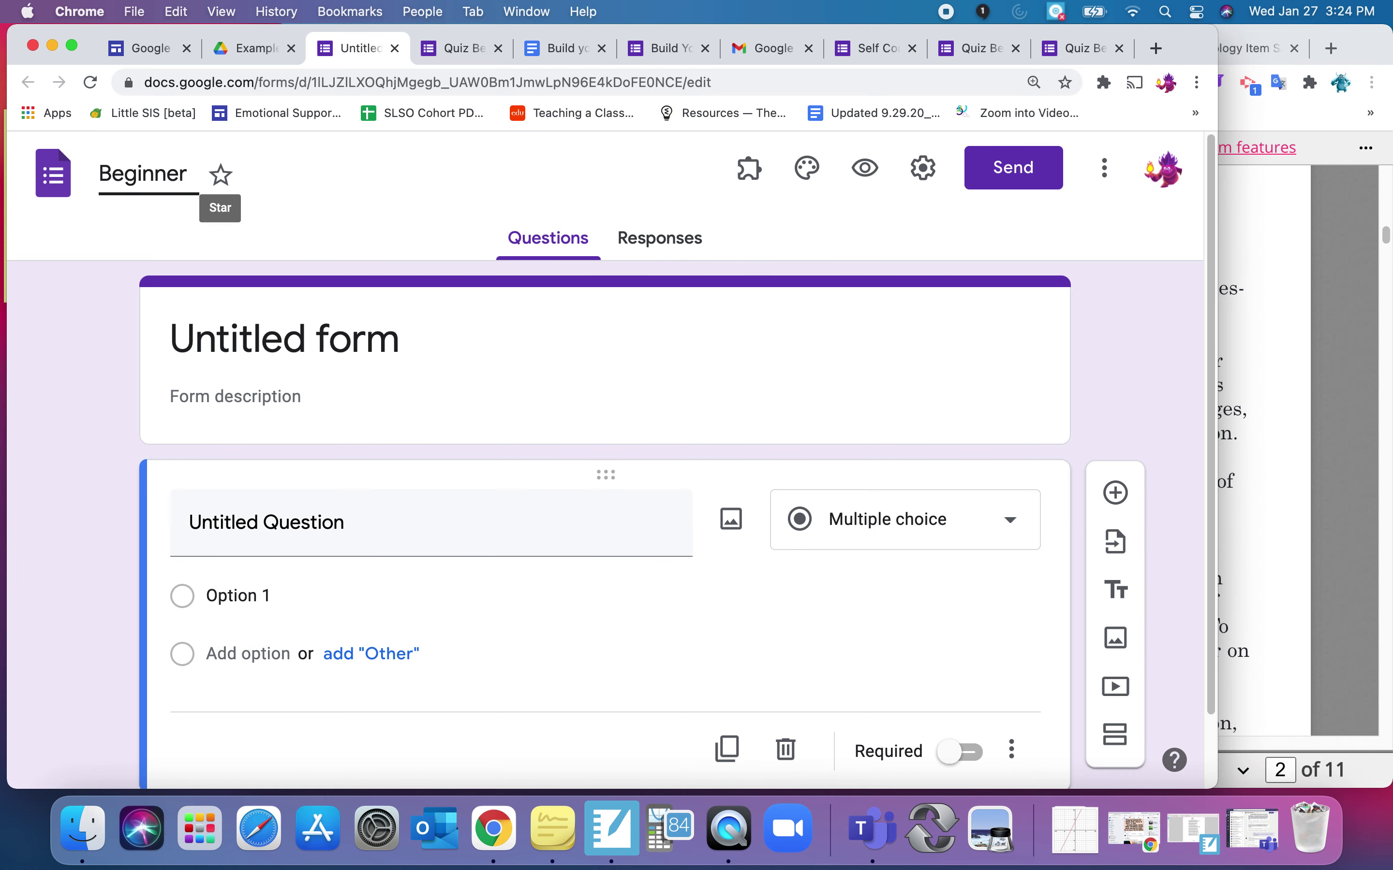
pyautogui.click(435, 344)
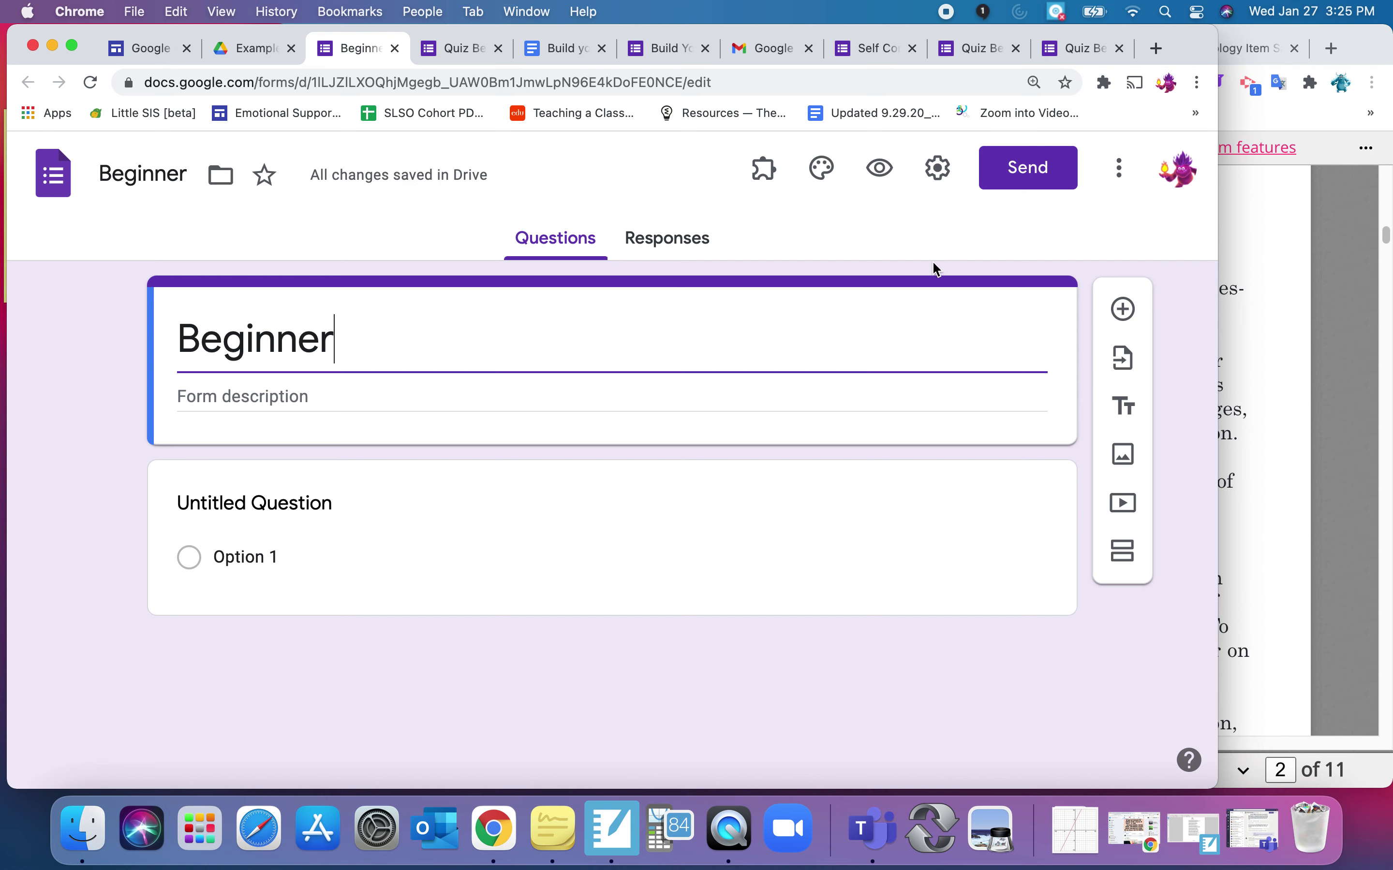
# - Enable Collect email addresses in the Beginner form's General settings
pyautogui.click(941, 183)
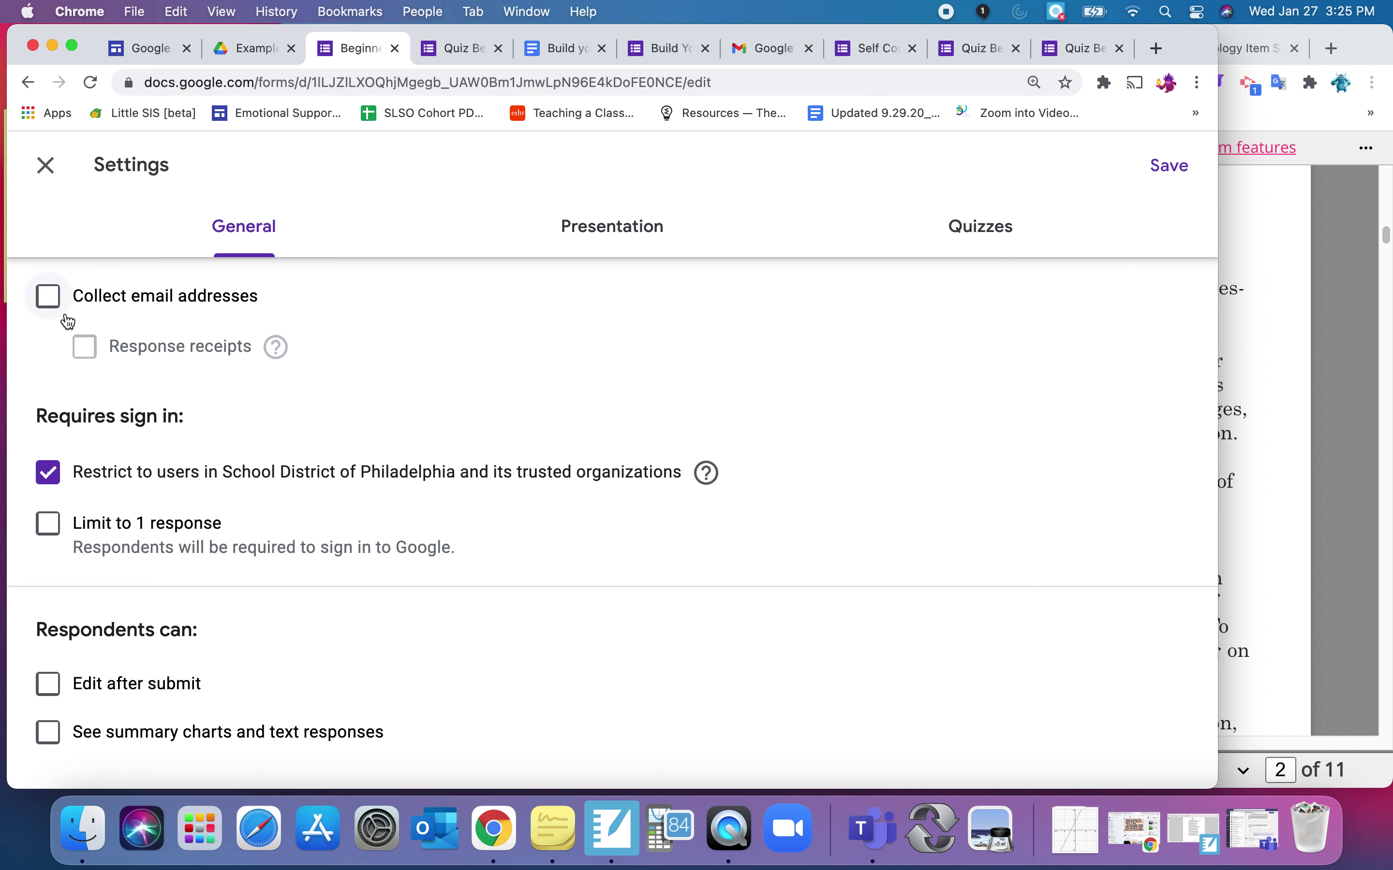
pyautogui.click(49, 303)
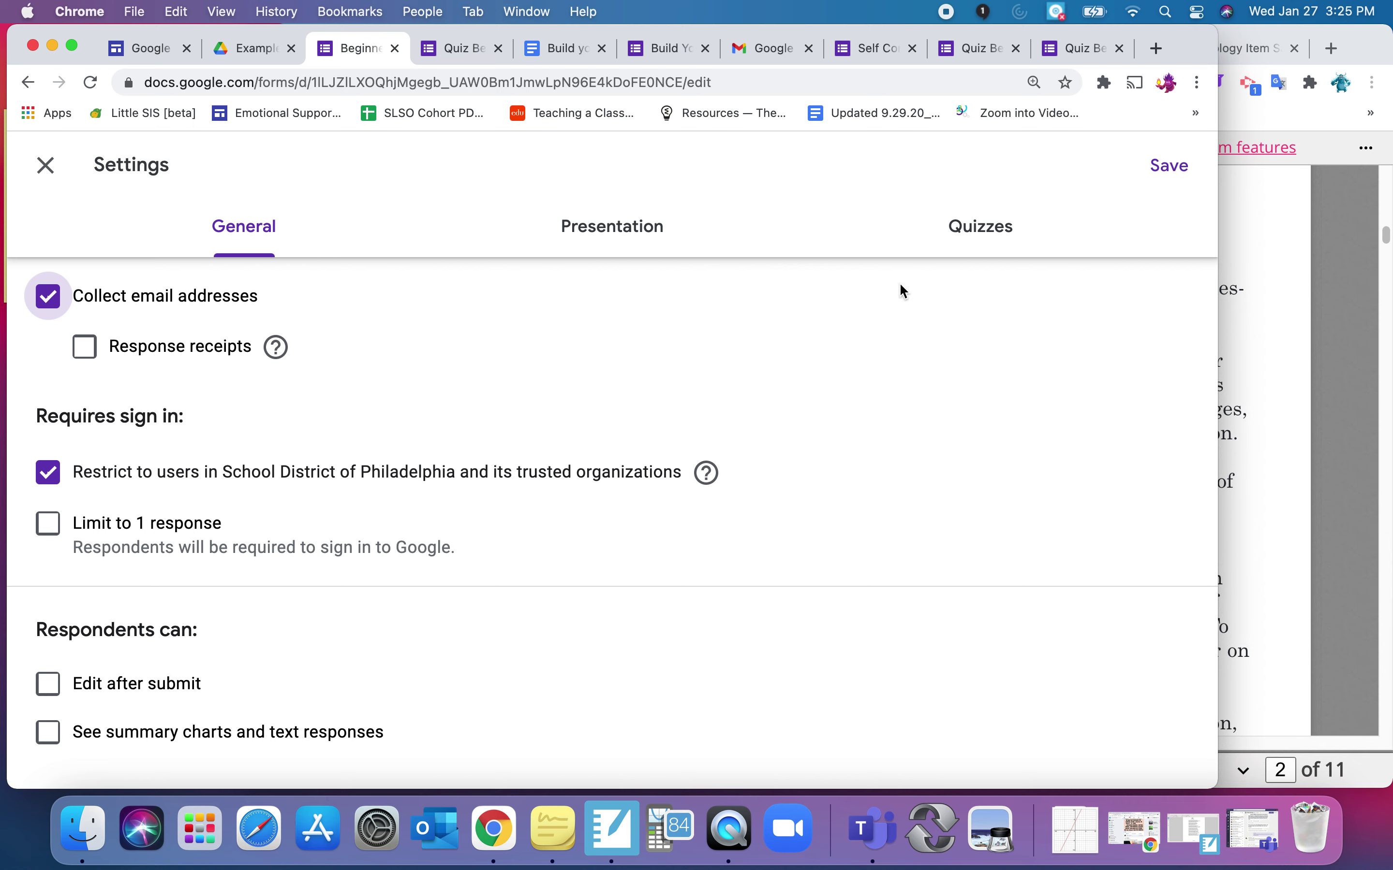
pyautogui.click(990, 237)
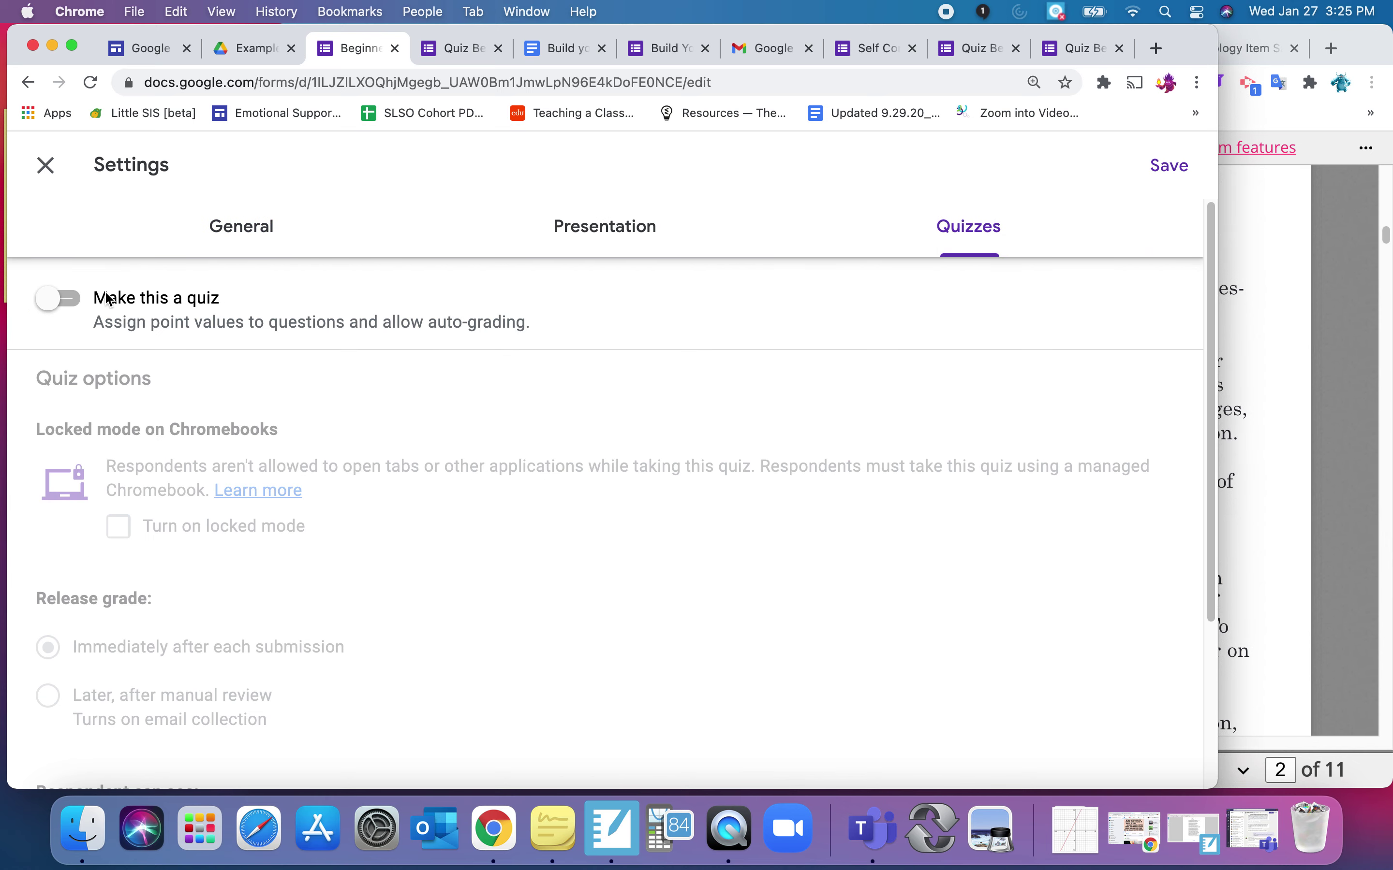
# - Switch on 'Make this a quiz', review the quiz options, and save the settings
pyautogui.click(81, 302)
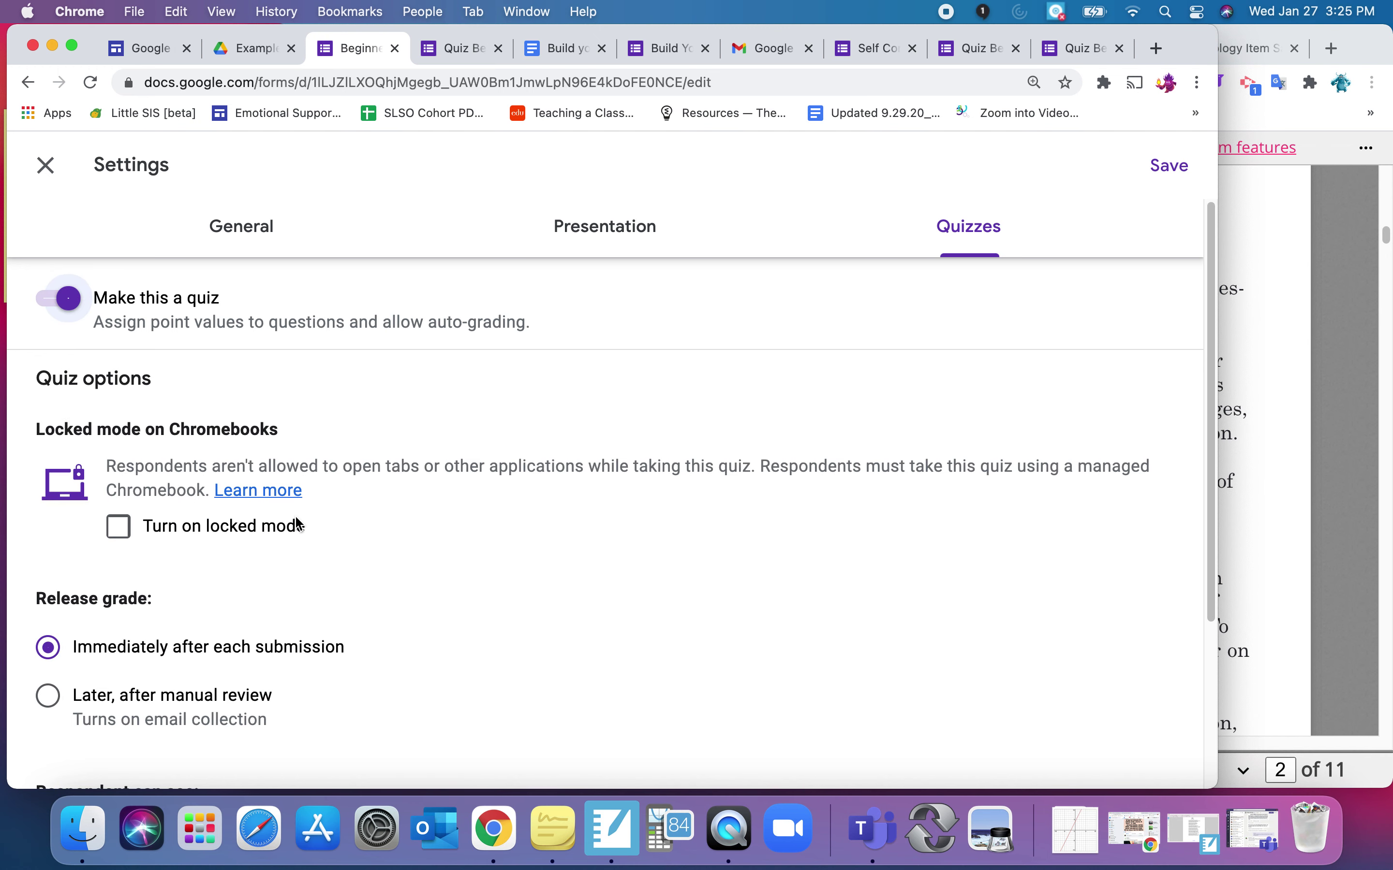
pyautogui.scroll(-3, 294, 515)
pyautogui.scroll(-1, 299, 524)
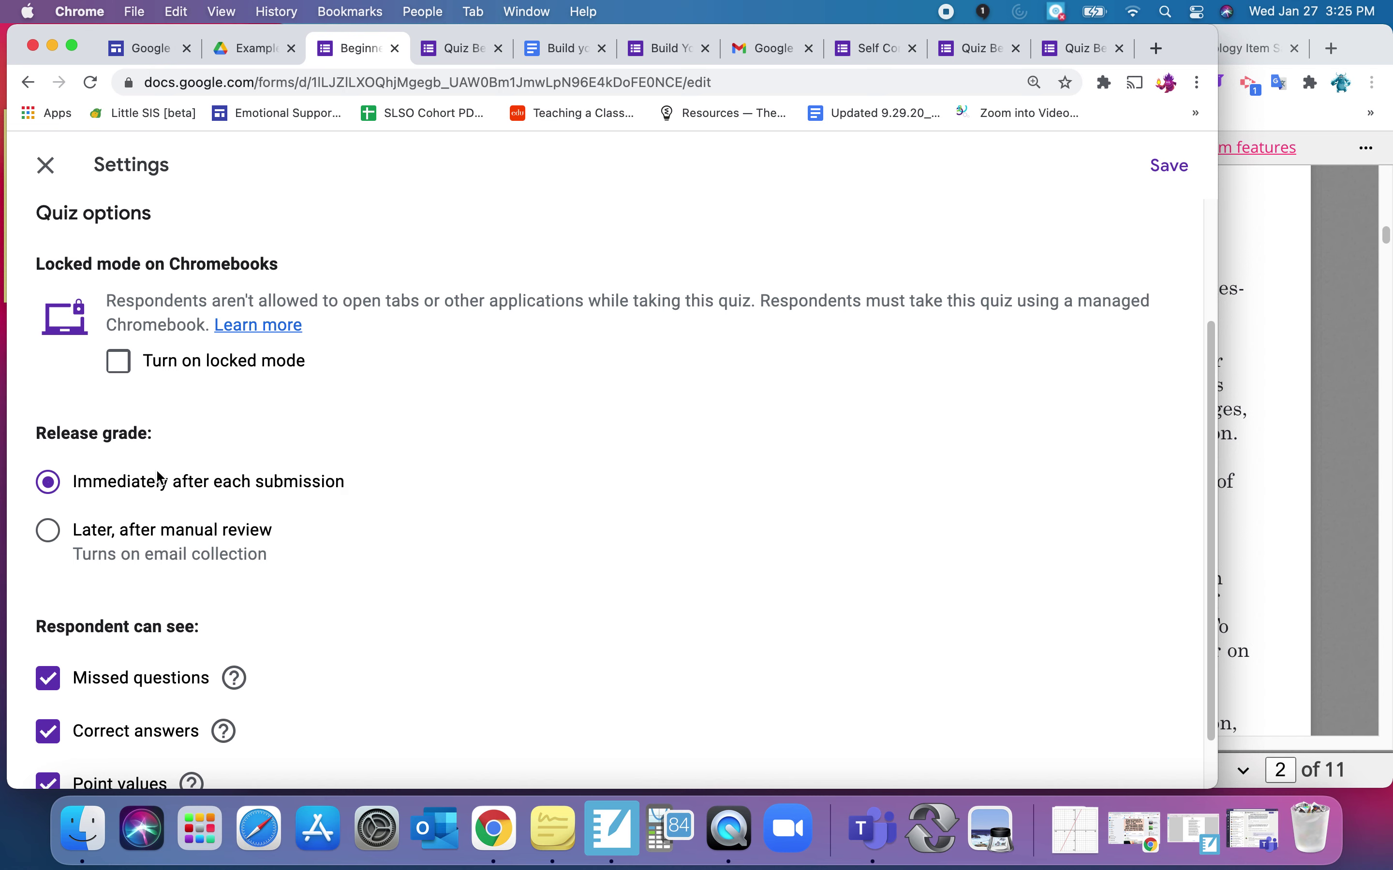
pyautogui.scroll(-2, 390, 680)
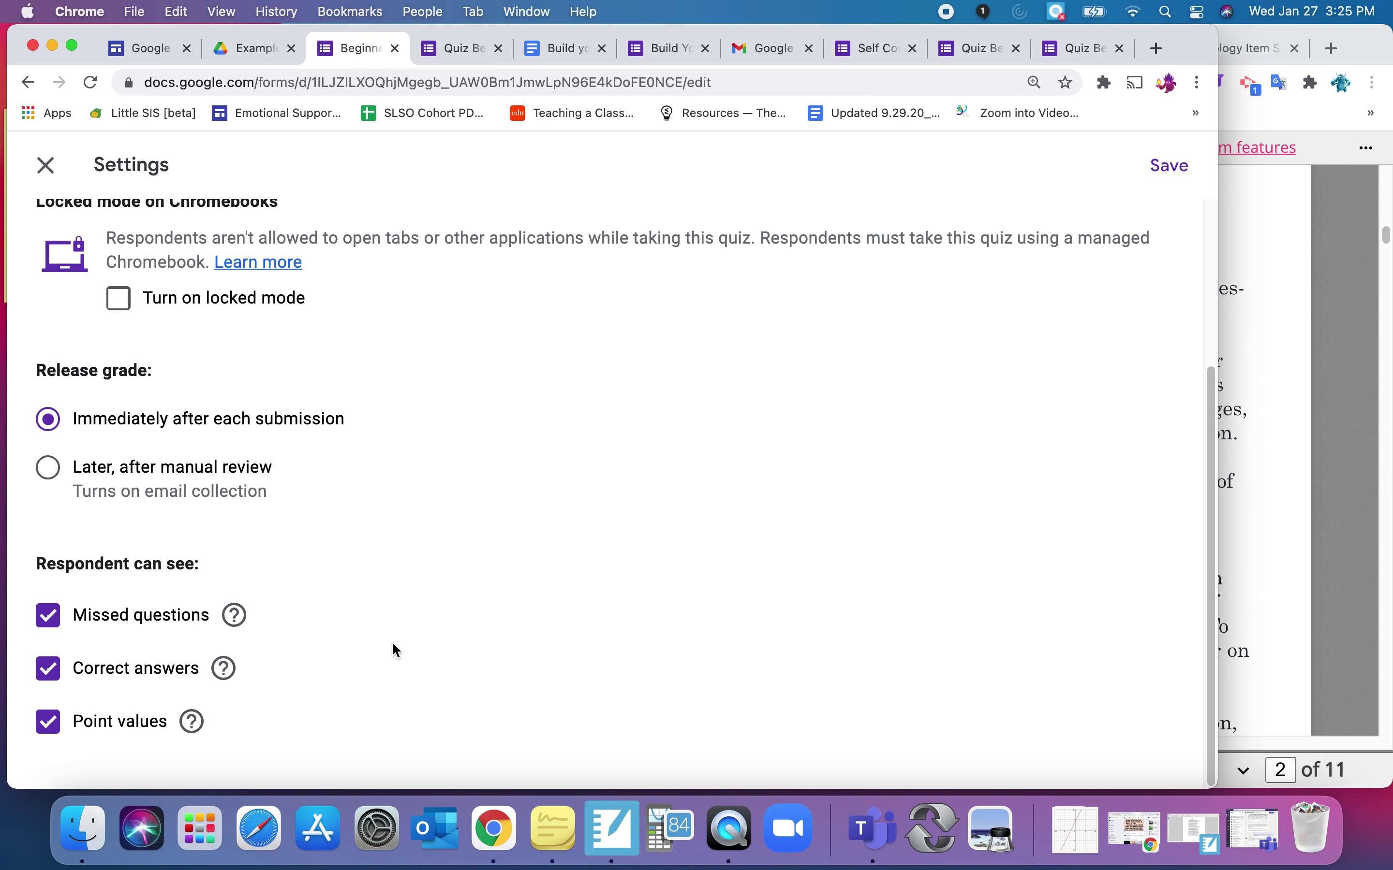
pyautogui.scroll(5, 988, 457)
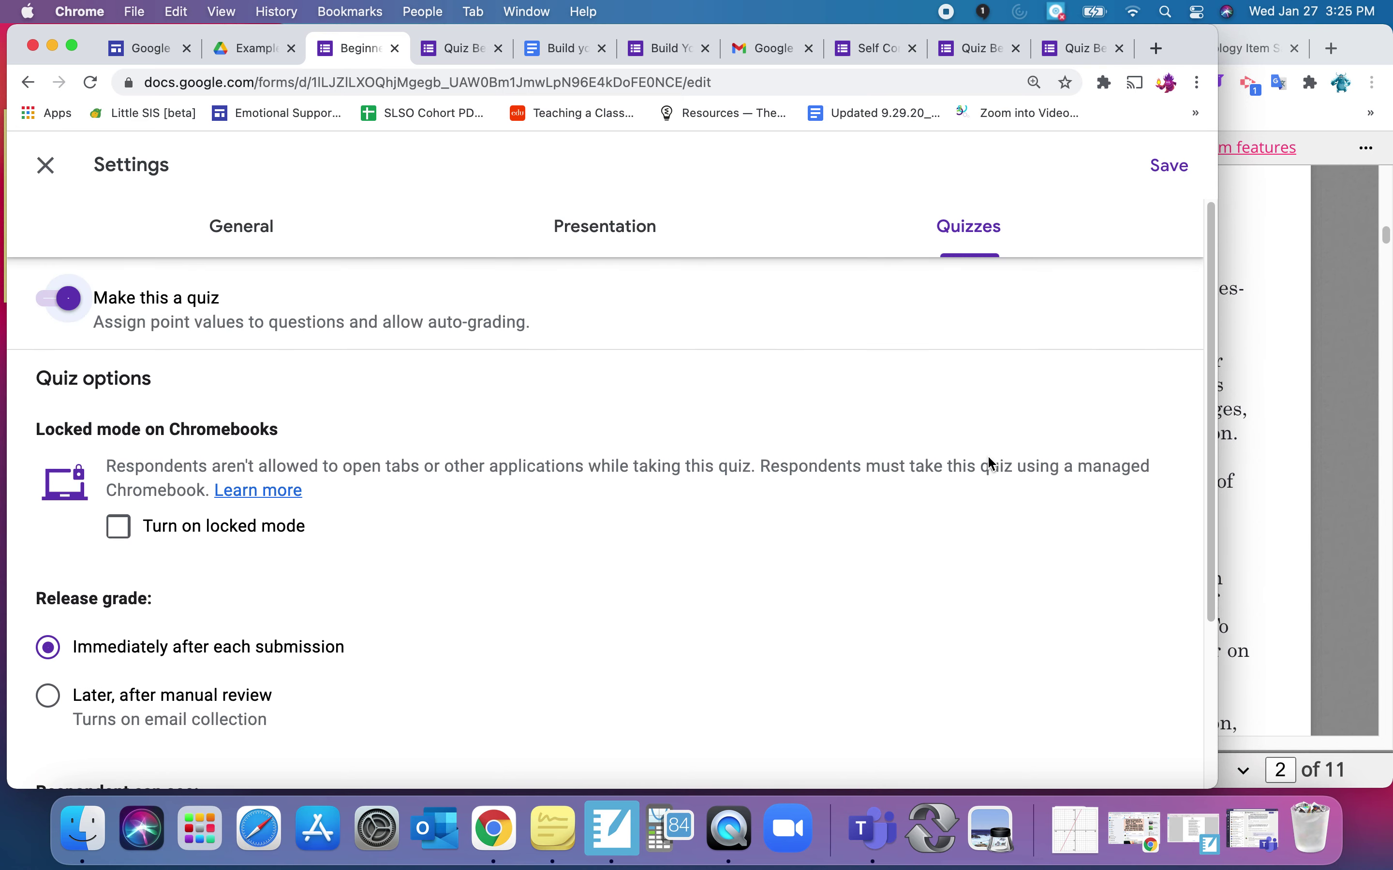
pyautogui.click(1174, 166)
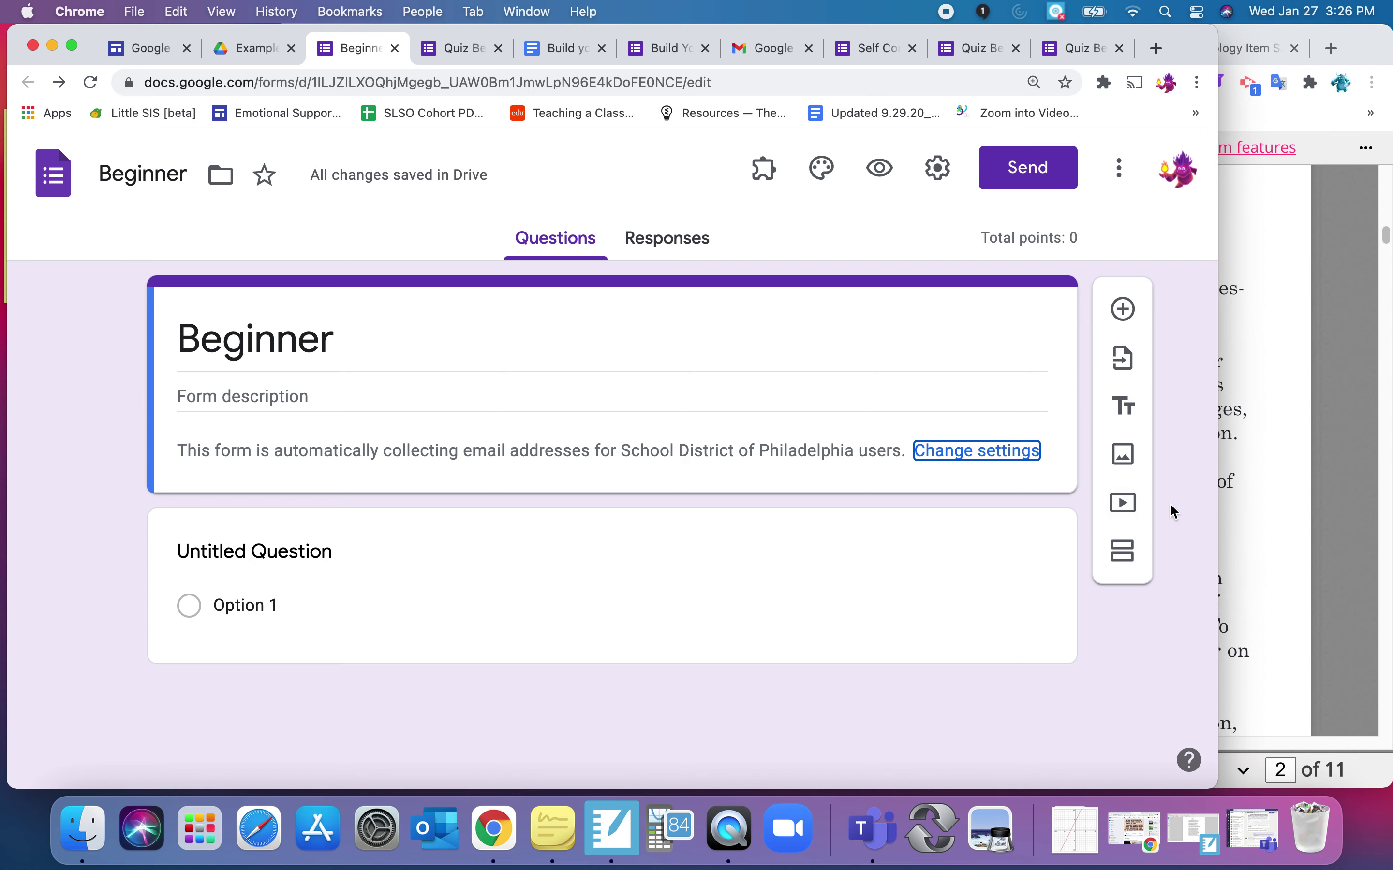
# - Select the untitled question for editing and bring the 'Sweatshops and Labor Markets' PDF forward
pyautogui.click(1000, 559)
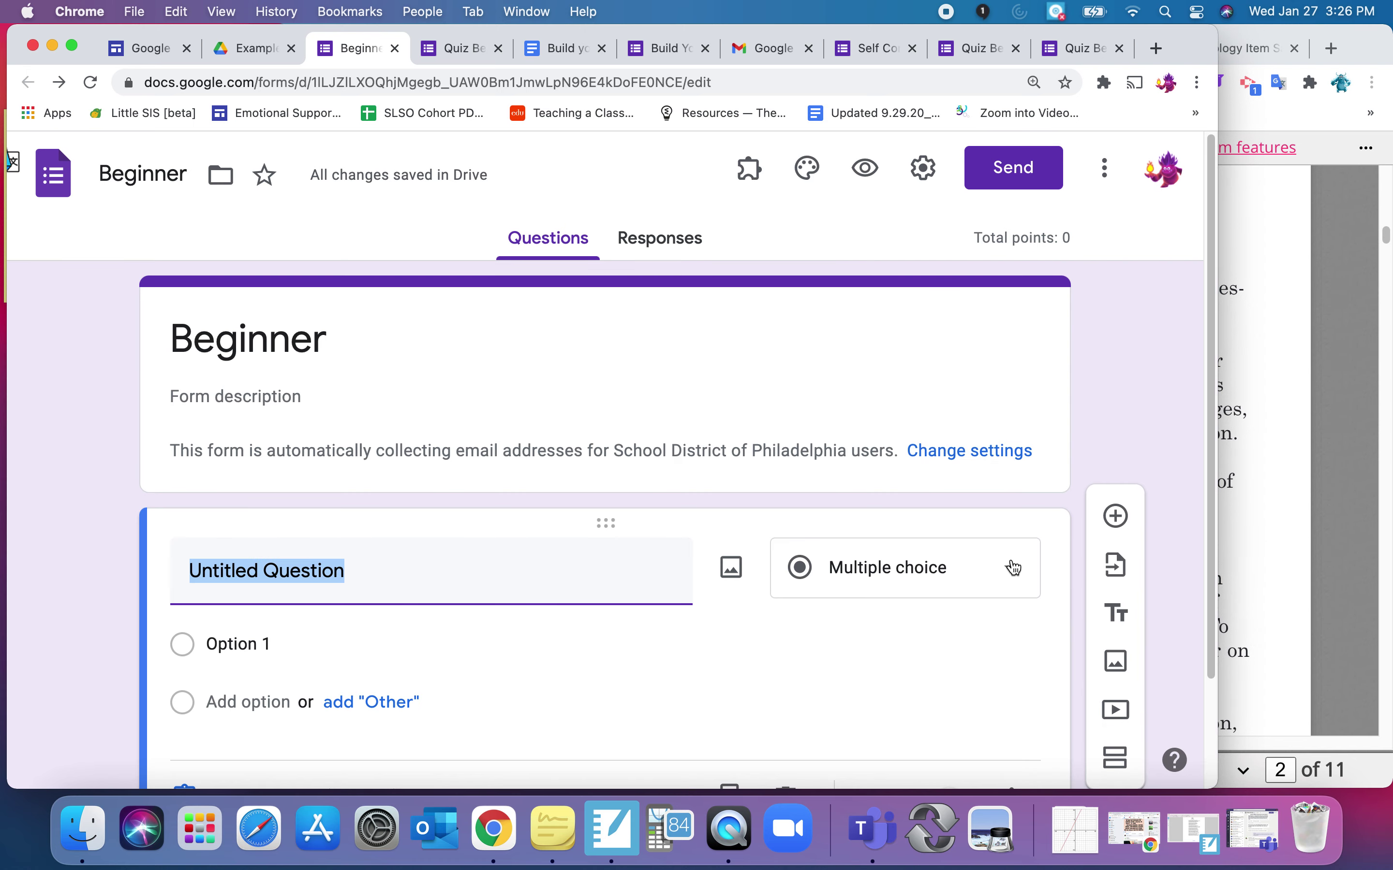
pyautogui.click(1266, 323)
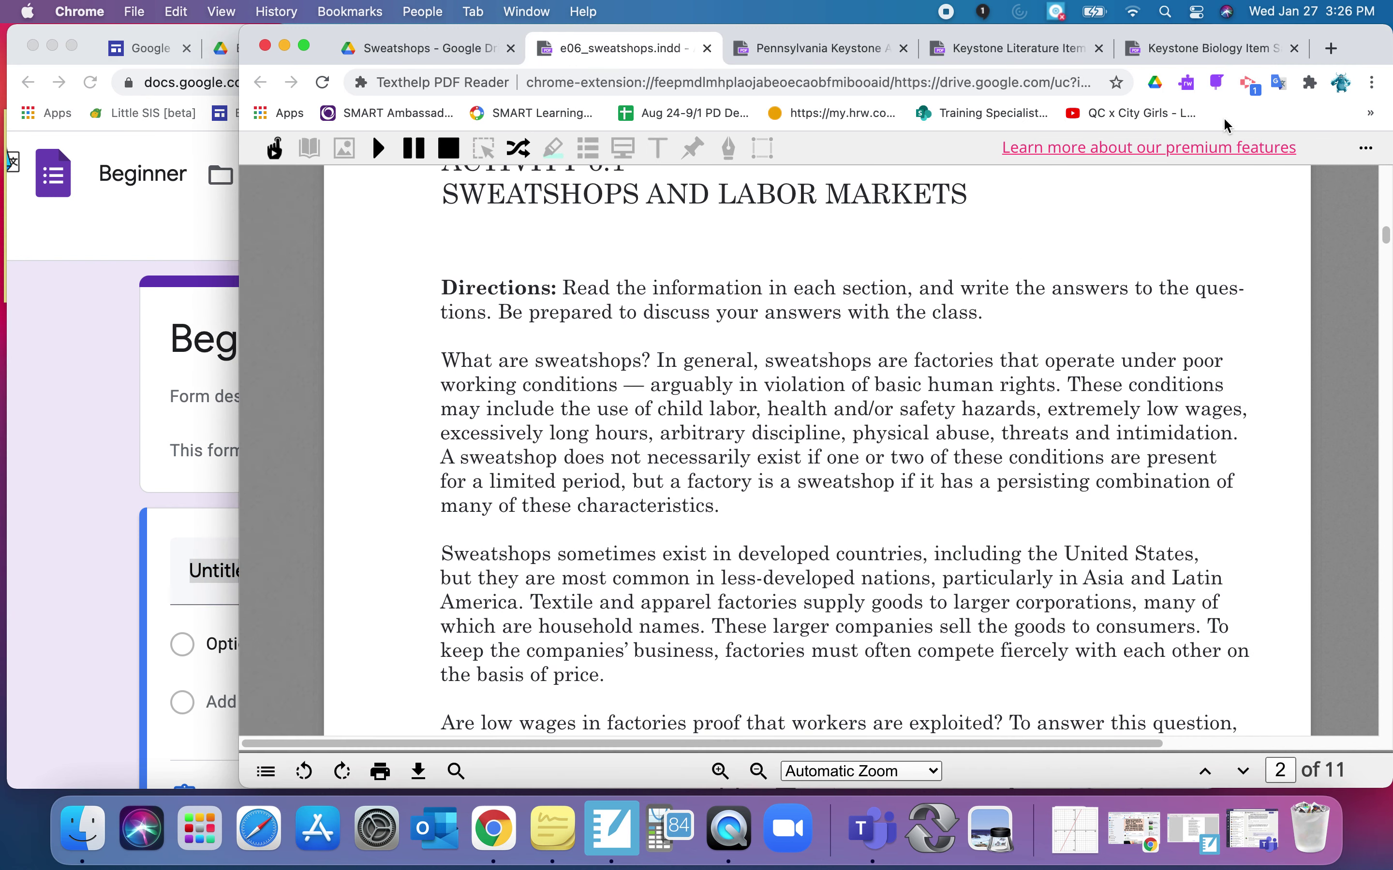
# - Copy question 4 from the Keystone Biology PDF into the first question's title
pyautogui.click(1223, 50)
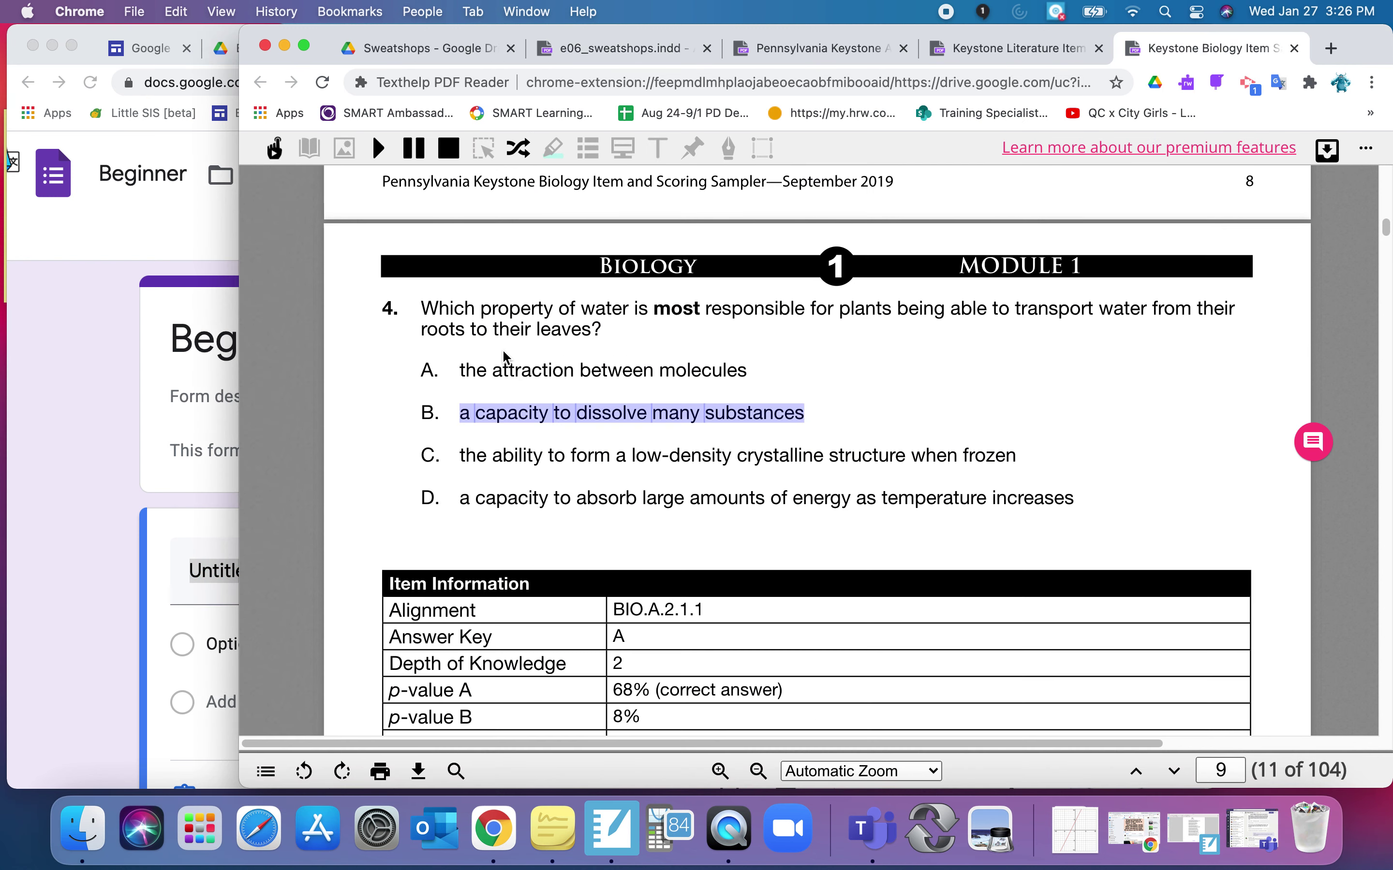
pyautogui.moveTo(422, 309); pyautogui.dragTo(599, 329)
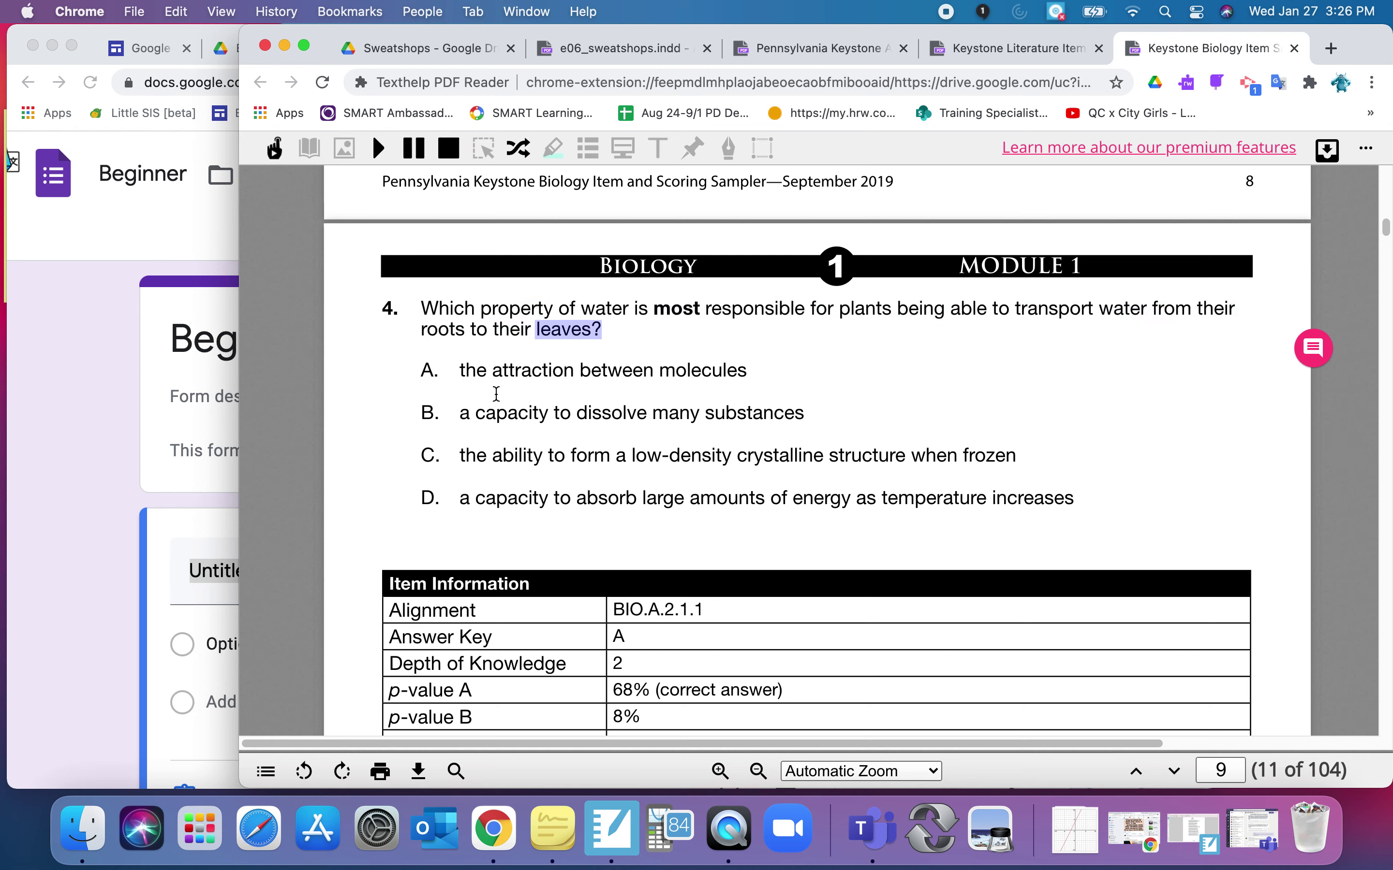
pyautogui.doubleClick(422, 311)
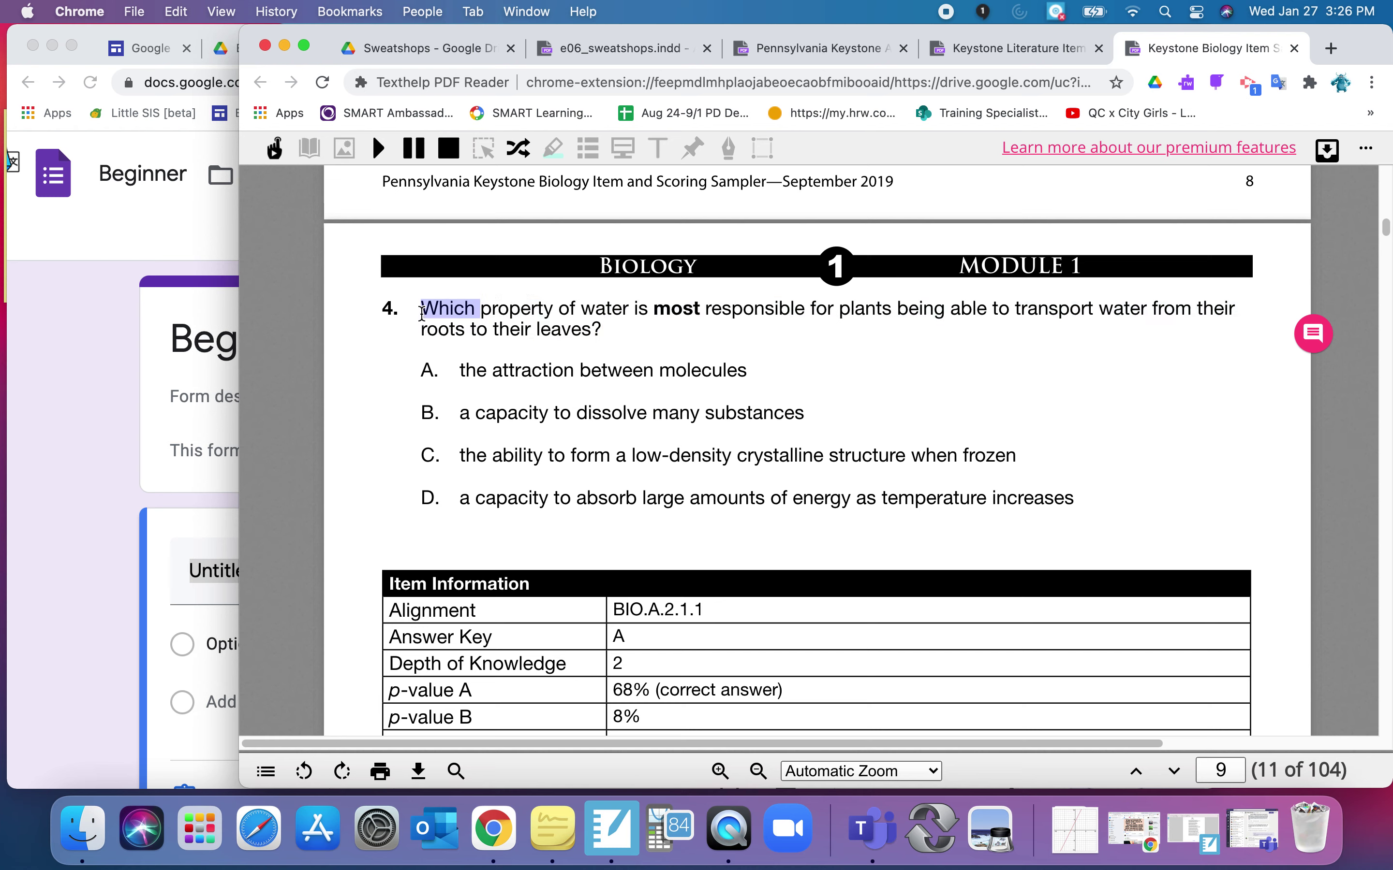
pyautogui.moveTo(457, 304); pyautogui.dragTo(605, 333)
pyautogui.press('super+c')
pyautogui.click(193, 569)
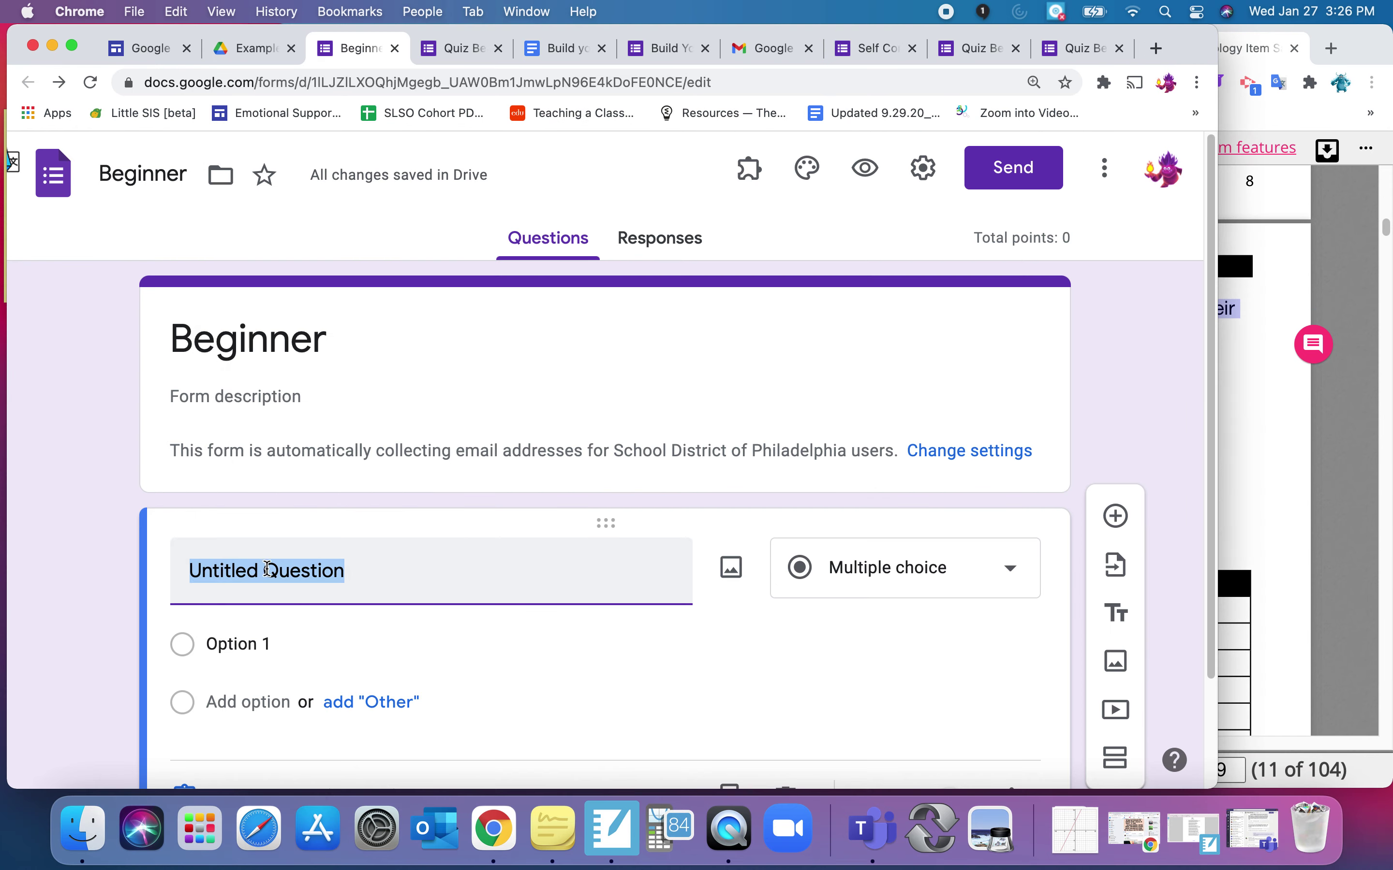
pyautogui.press('super+v')
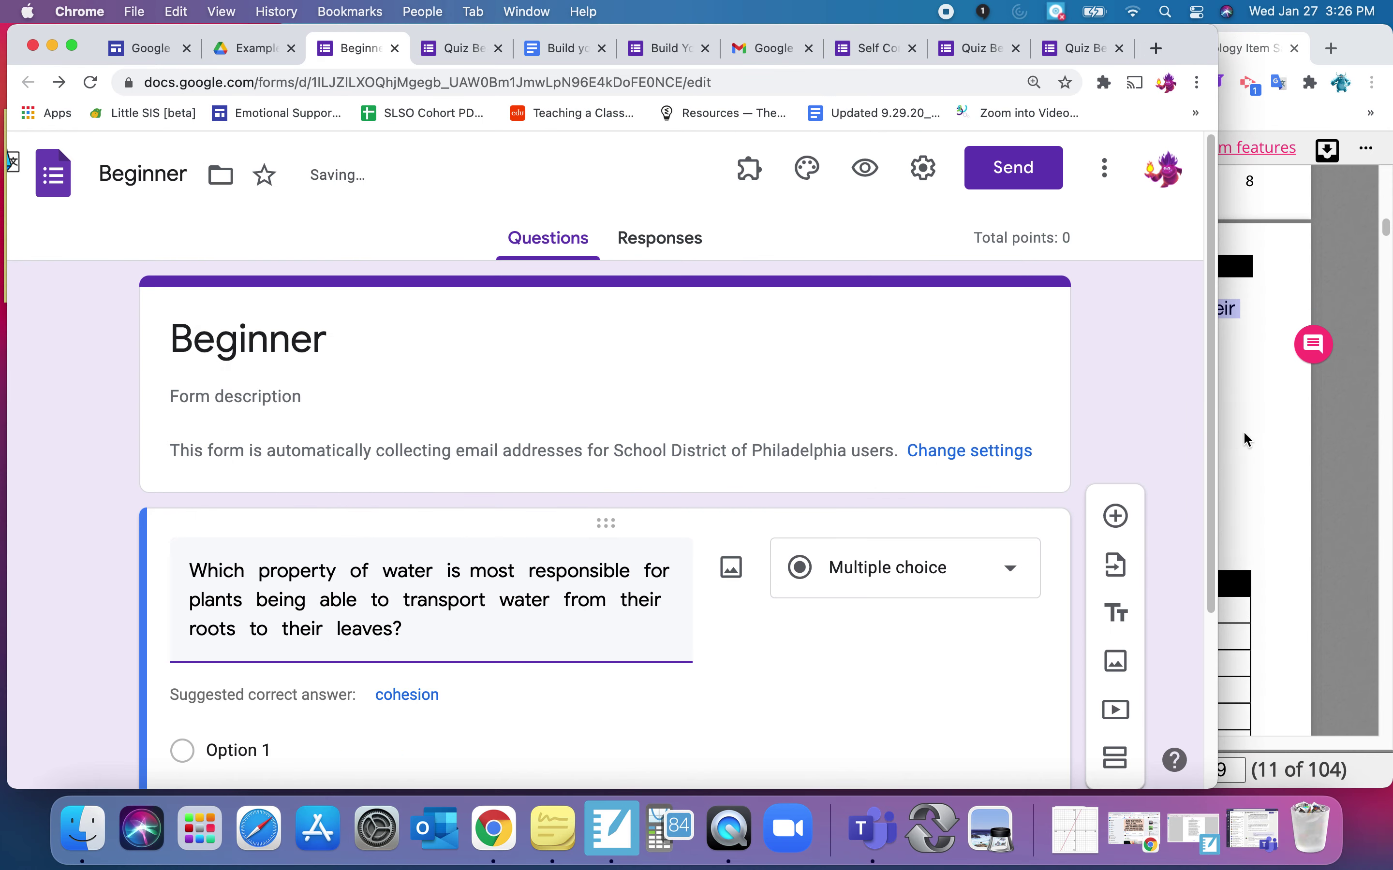
# - Paste the PDF's answer choice A as the first option
pyautogui.click(1242, 432)
pyautogui.moveTo(461, 368); pyautogui.dragTo(747, 370)
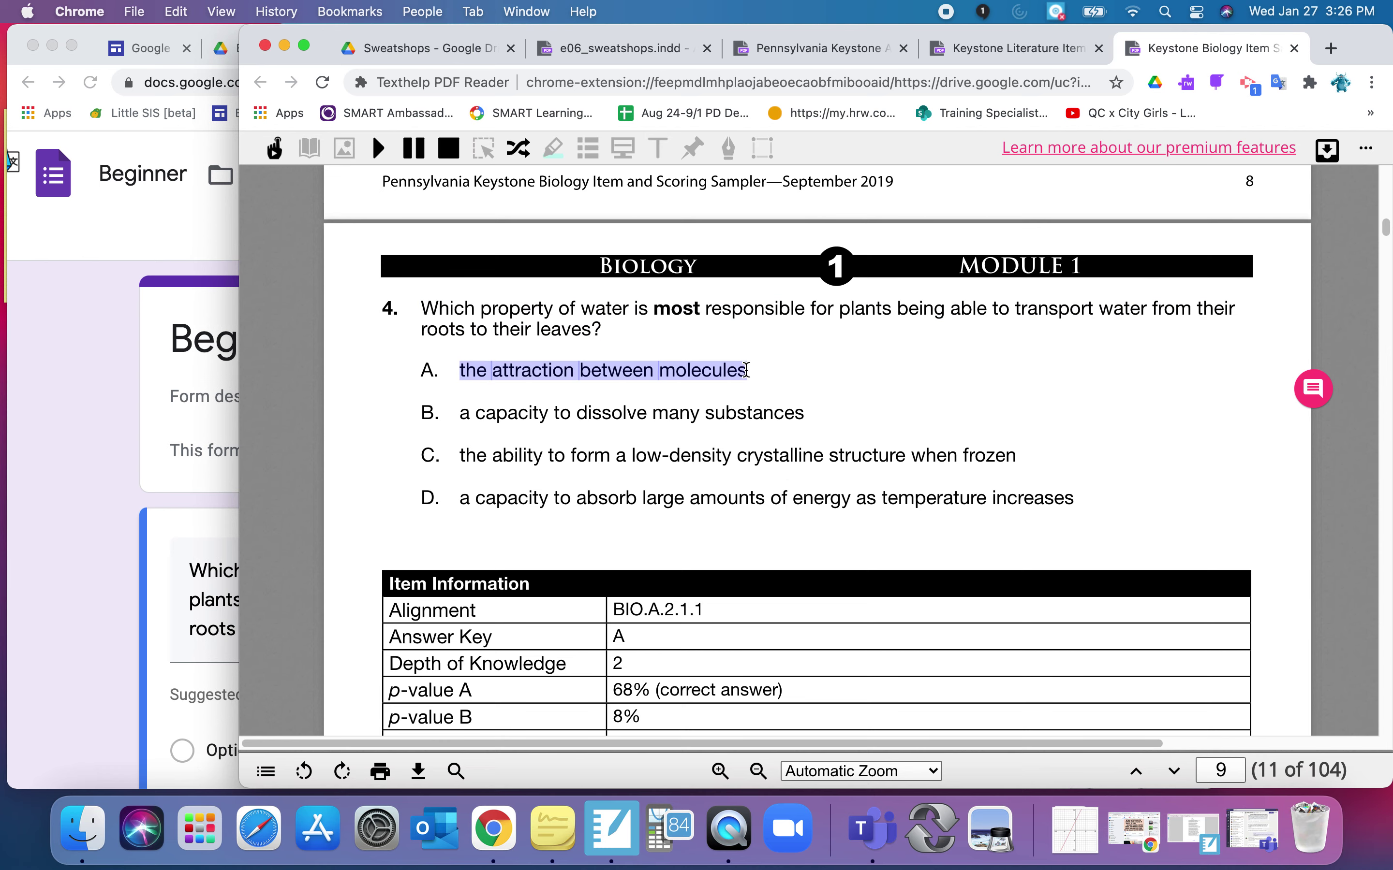
pyautogui.click(196, 716)
pyautogui.click(232, 750)
pyautogui.press('super+v')
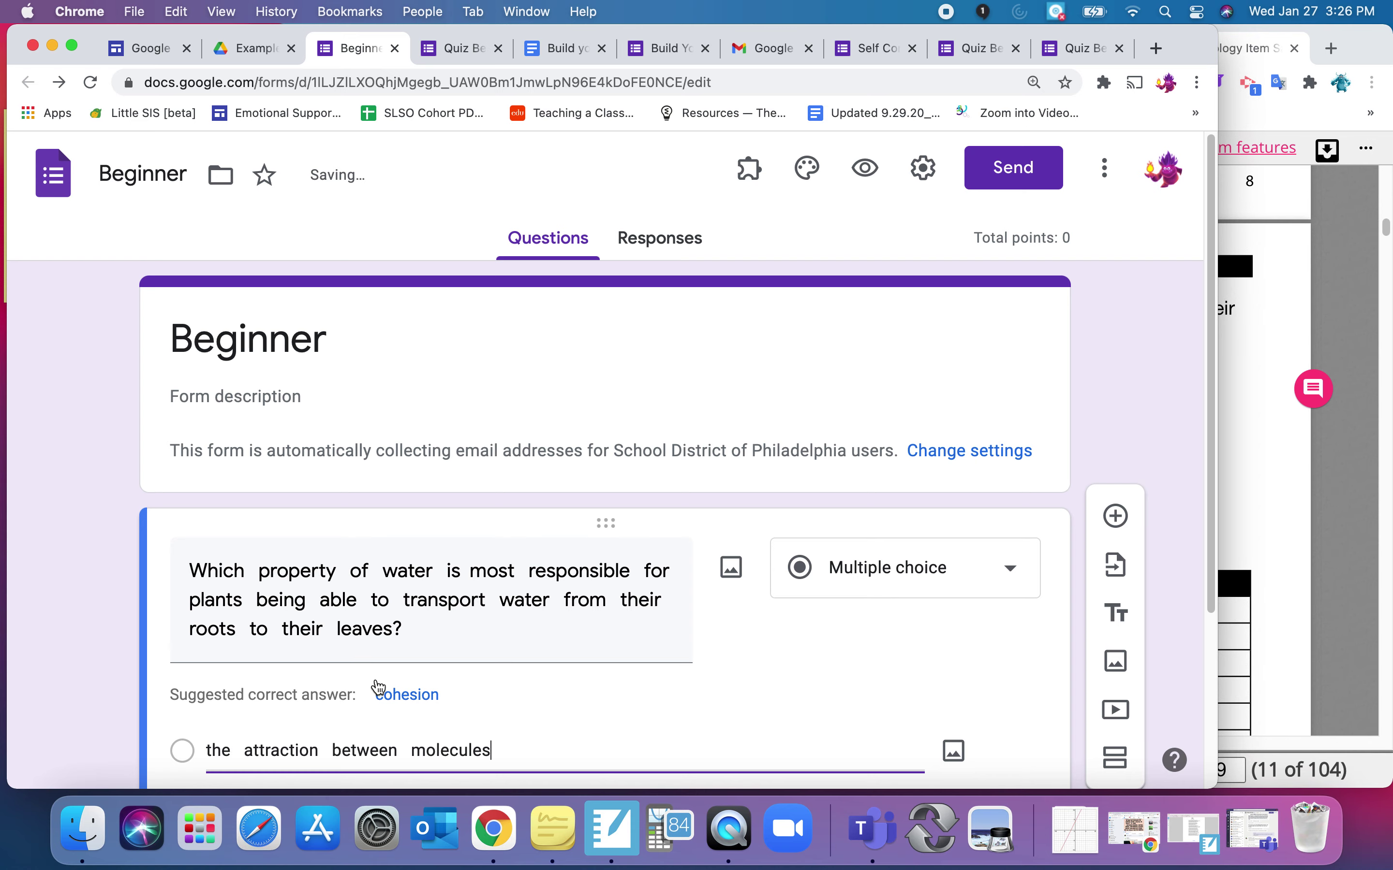
# - Paste the PDF's answer choice B as a second option
pyautogui.click(1261, 420)
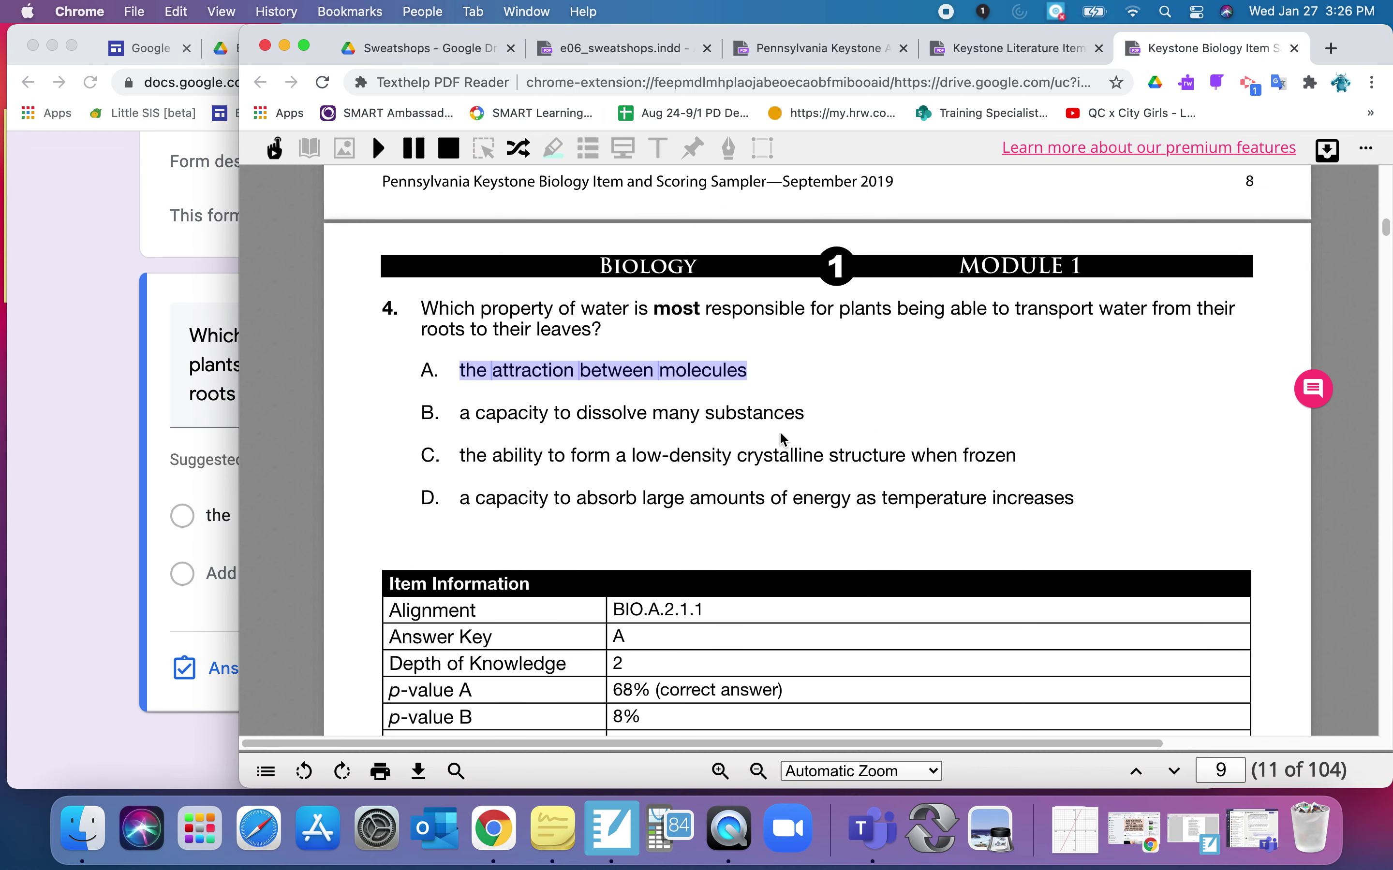
pyautogui.doubleClick(463, 413)
pyautogui.moveTo(490, 406); pyautogui.dragTo(733, 417)
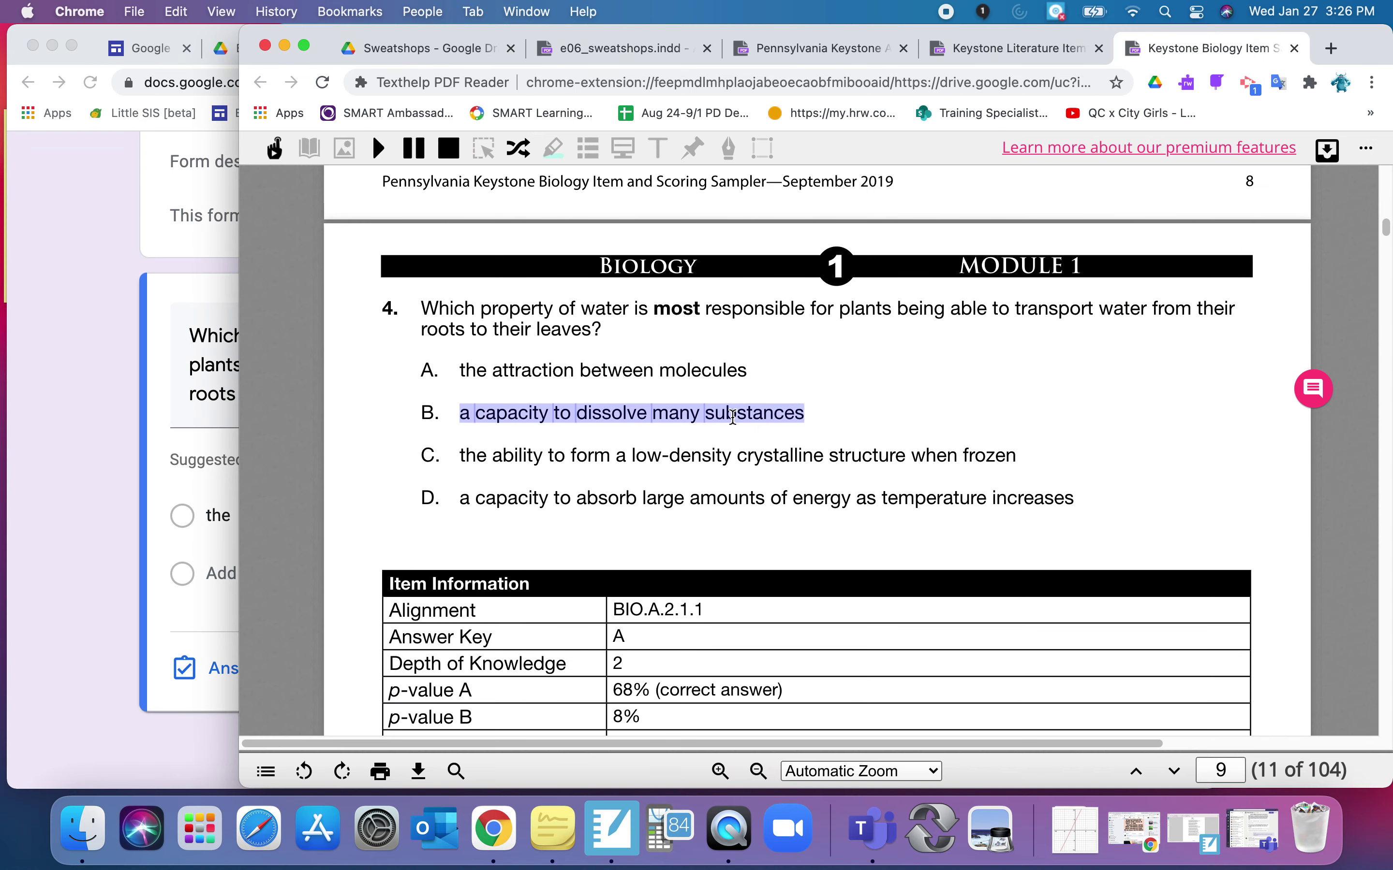
pyautogui.click(109, 481)
pyautogui.click(248, 574)
pyautogui.press('super+v')
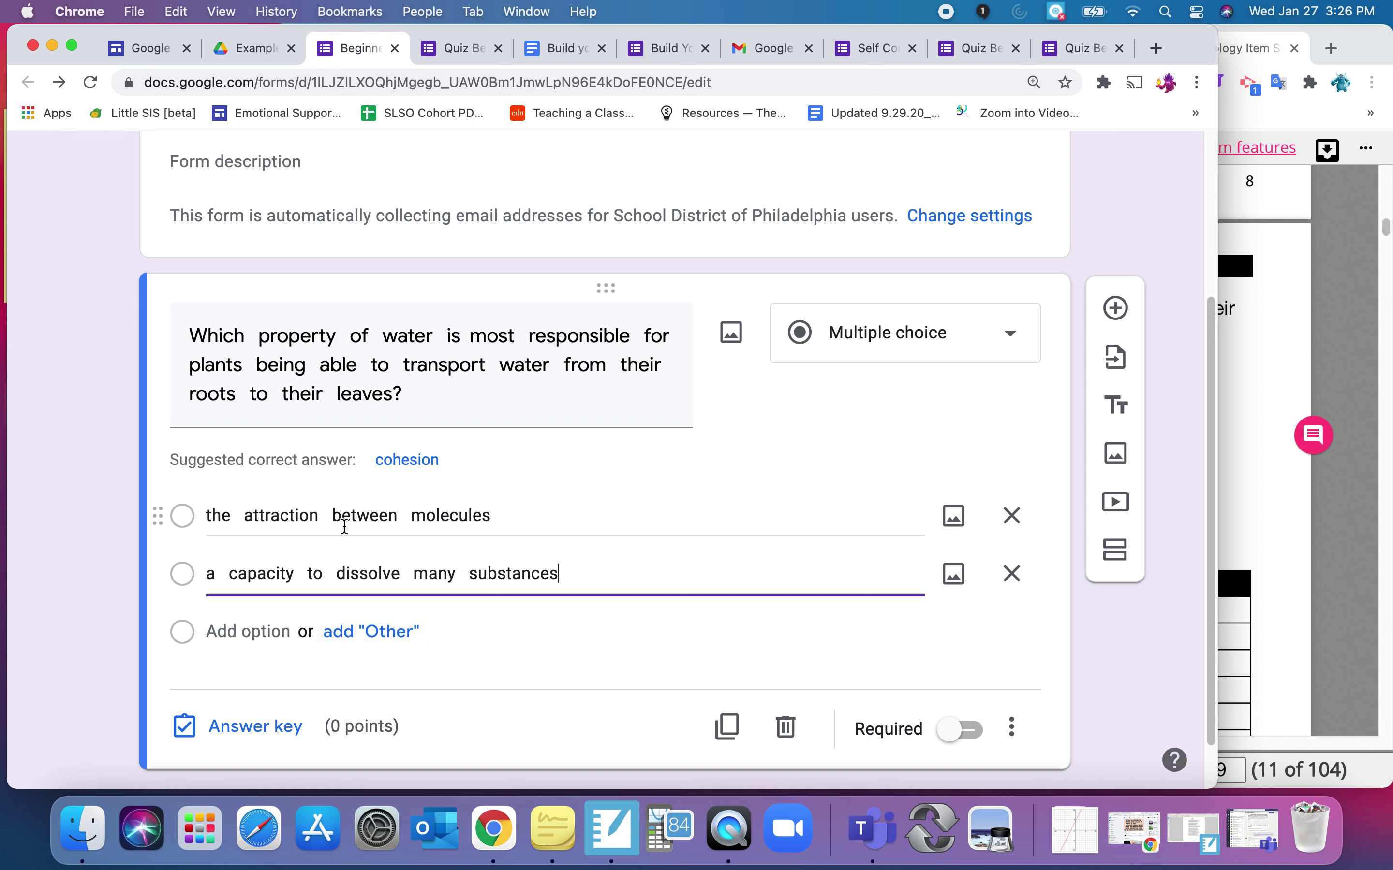
# - Key 'the attraction between molecules' as the correct answer and make the question worth 1 point
pyautogui.click(271, 729)
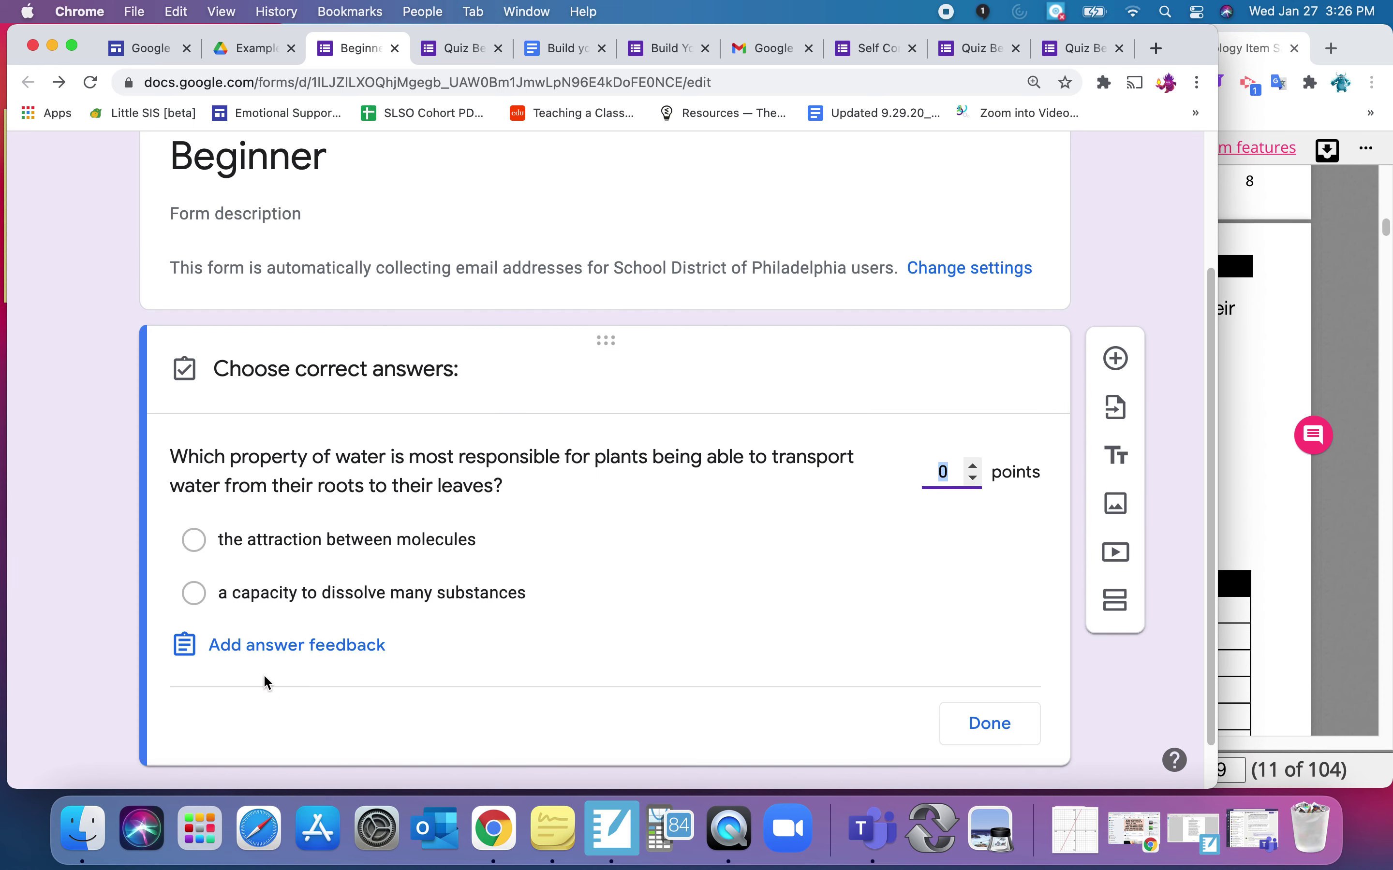
pyautogui.click(194, 540)
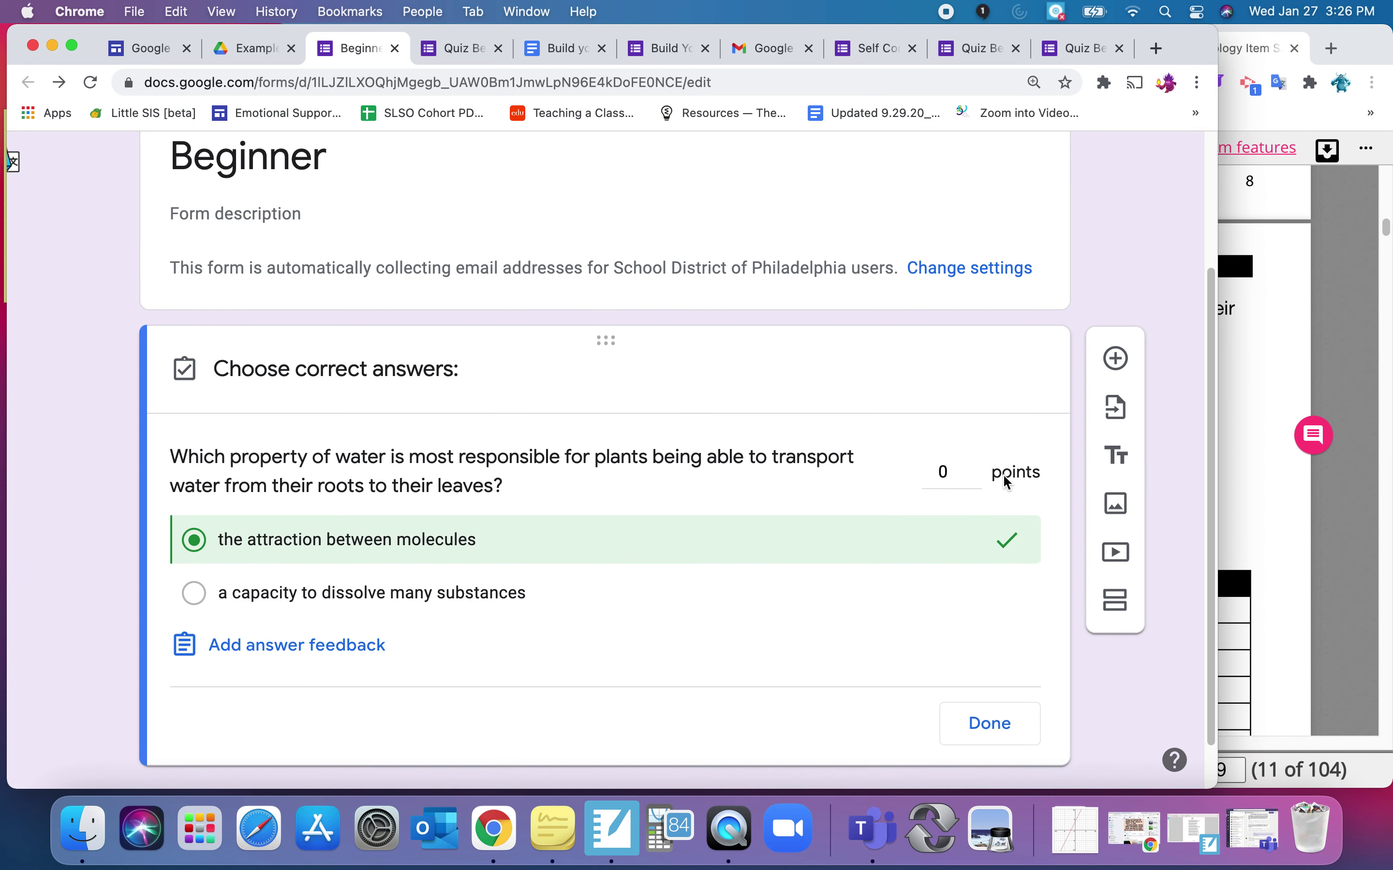
pyautogui.click(973, 468)
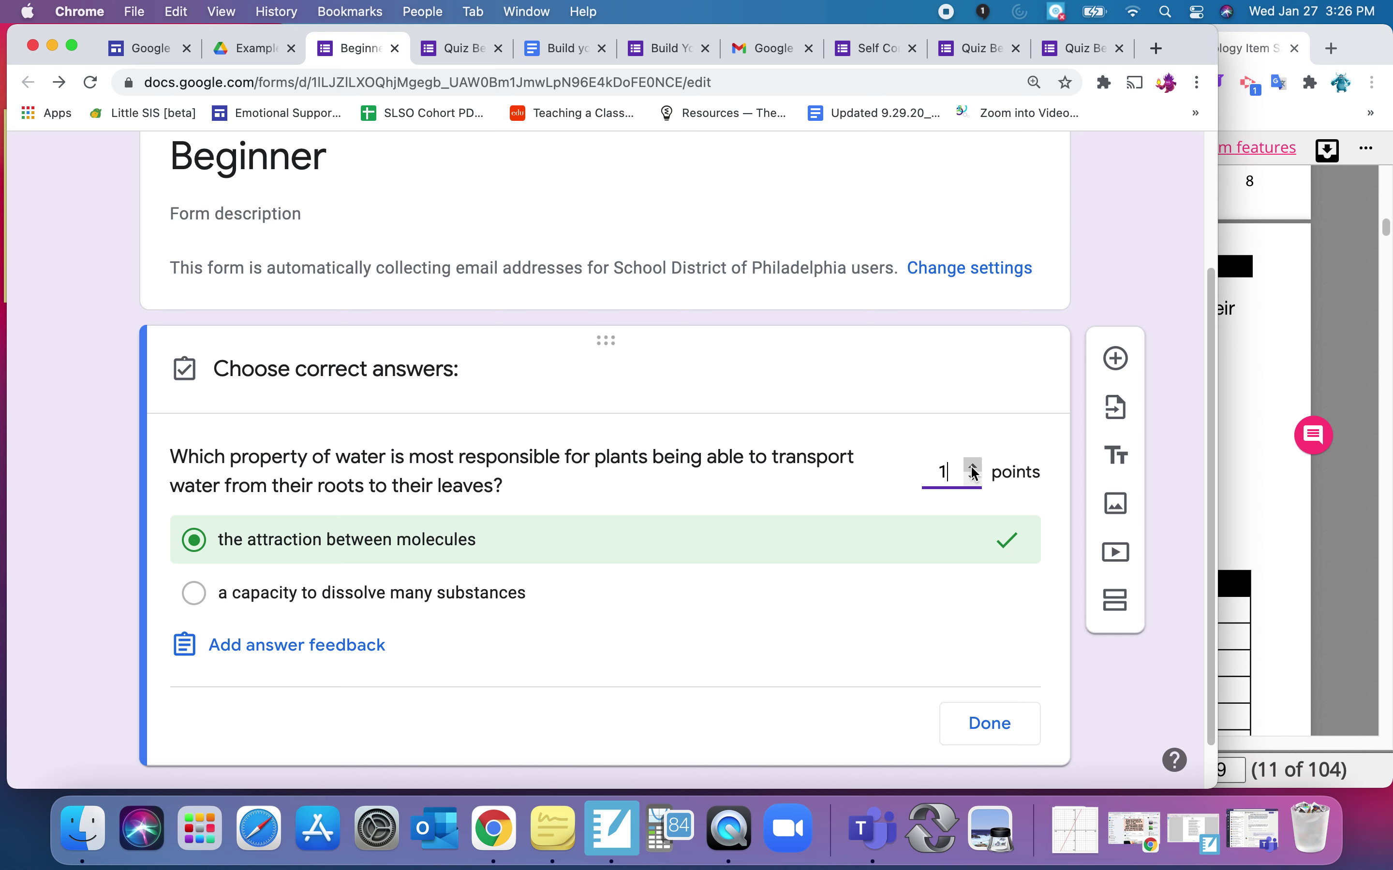
pyautogui.click(1027, 735)
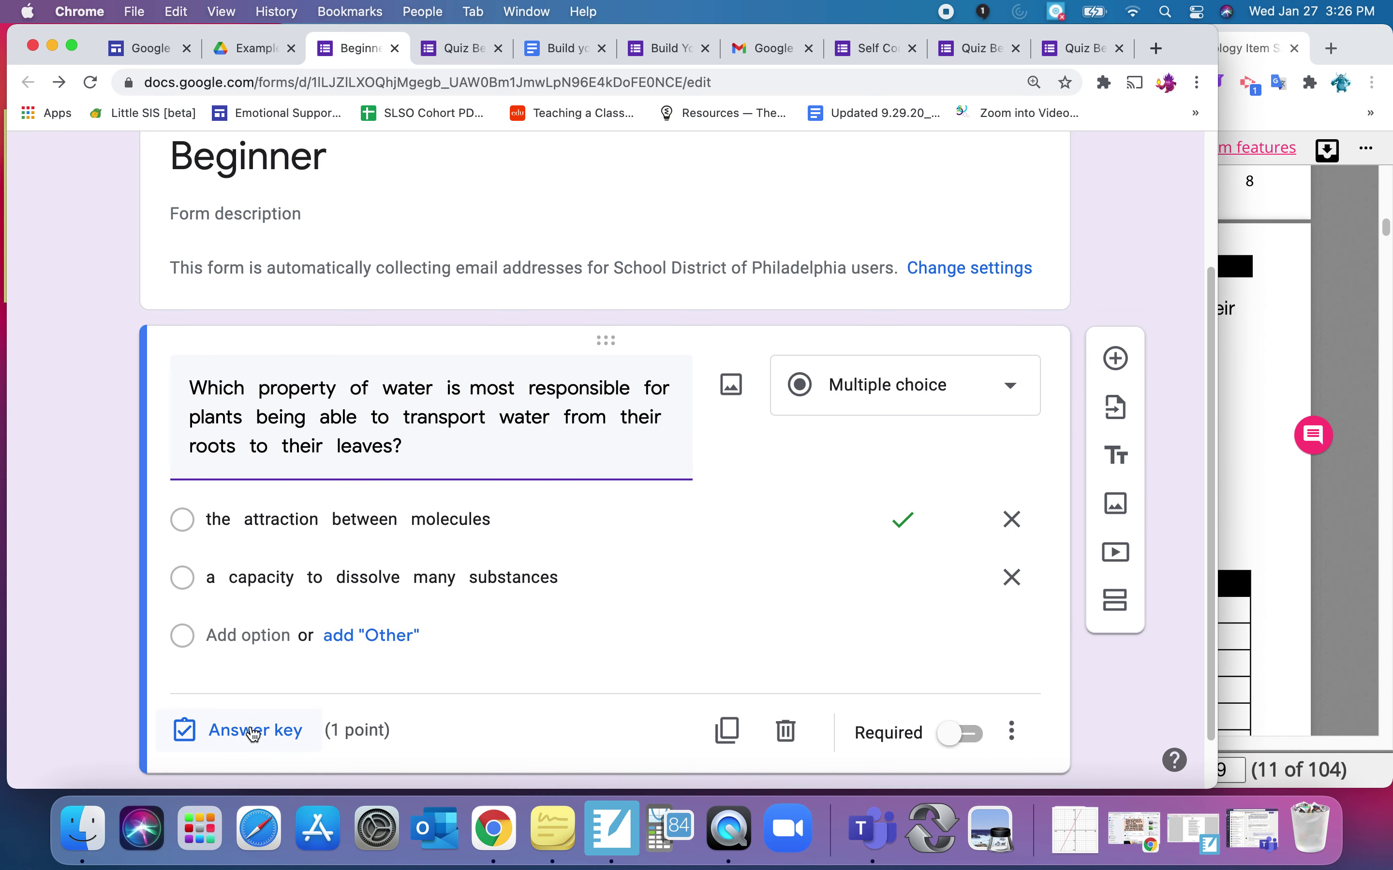
# - Reopen the answer key and view correct-answer feedback, then close it without adding any
pyautogui.click(254, 731)
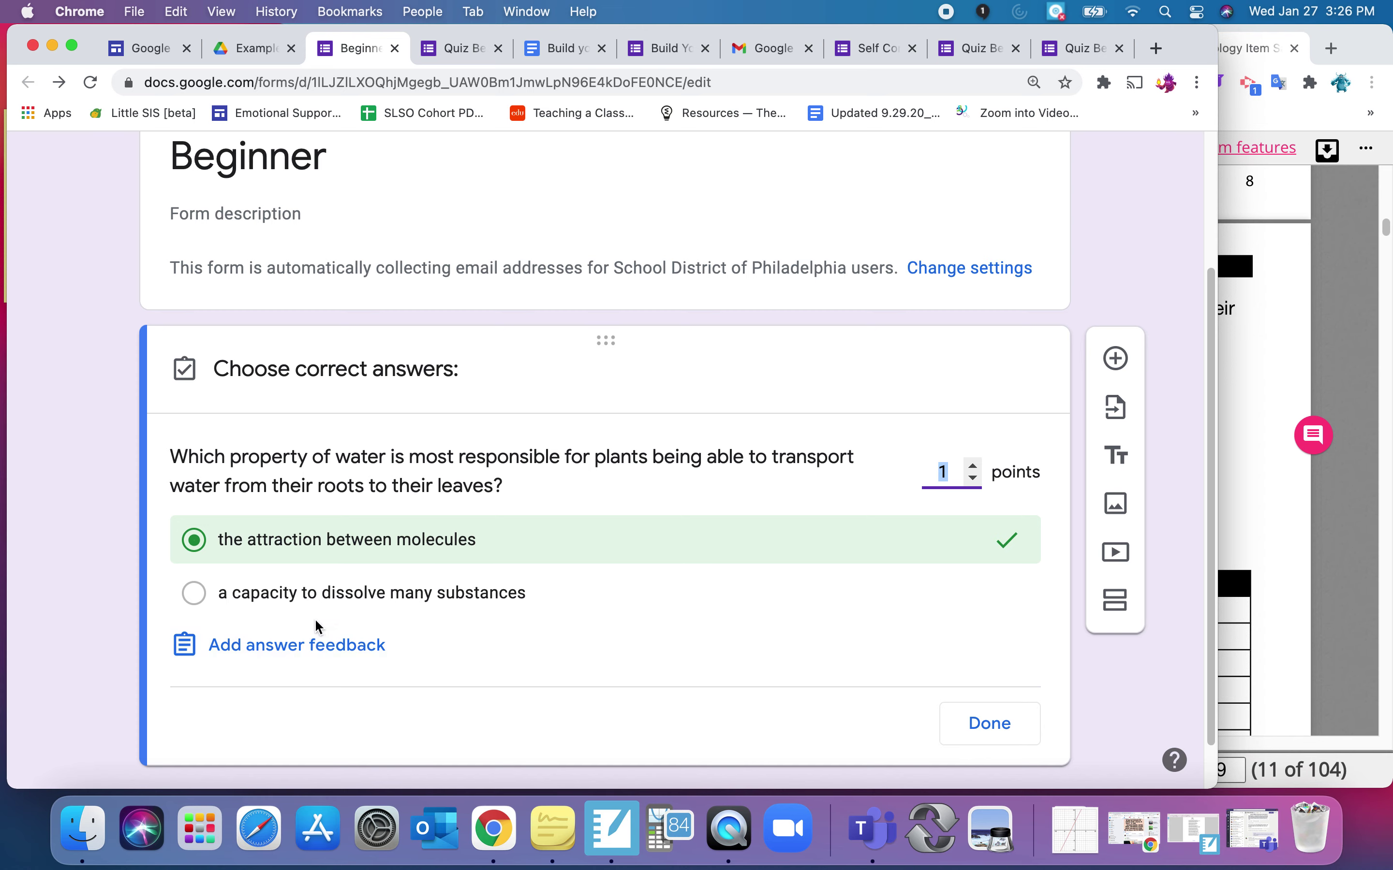
pyautogui.click(318, 645)
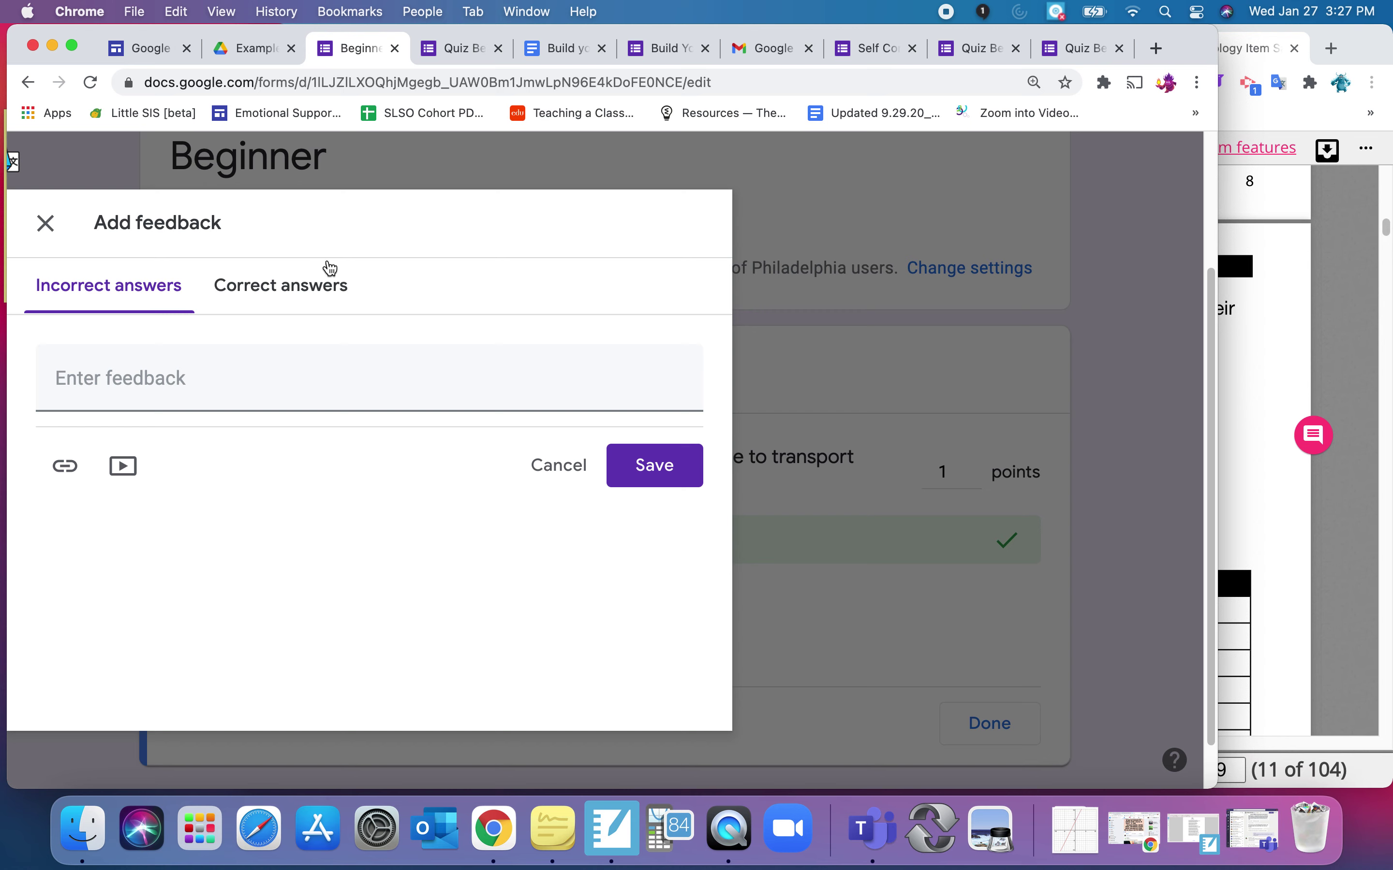
pyautogui.click(313, 293)
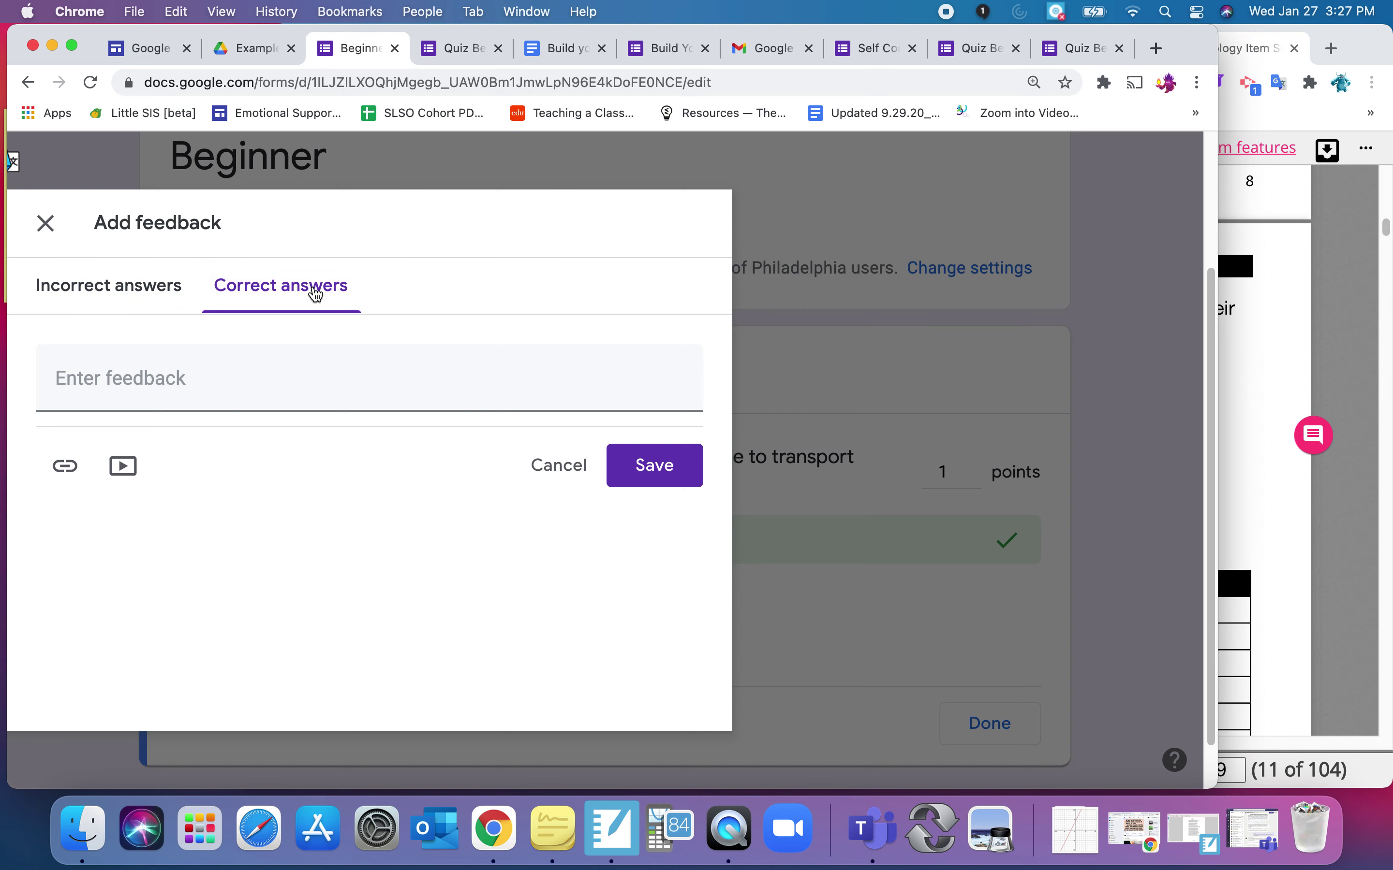
pyautogui.click(576, 467)
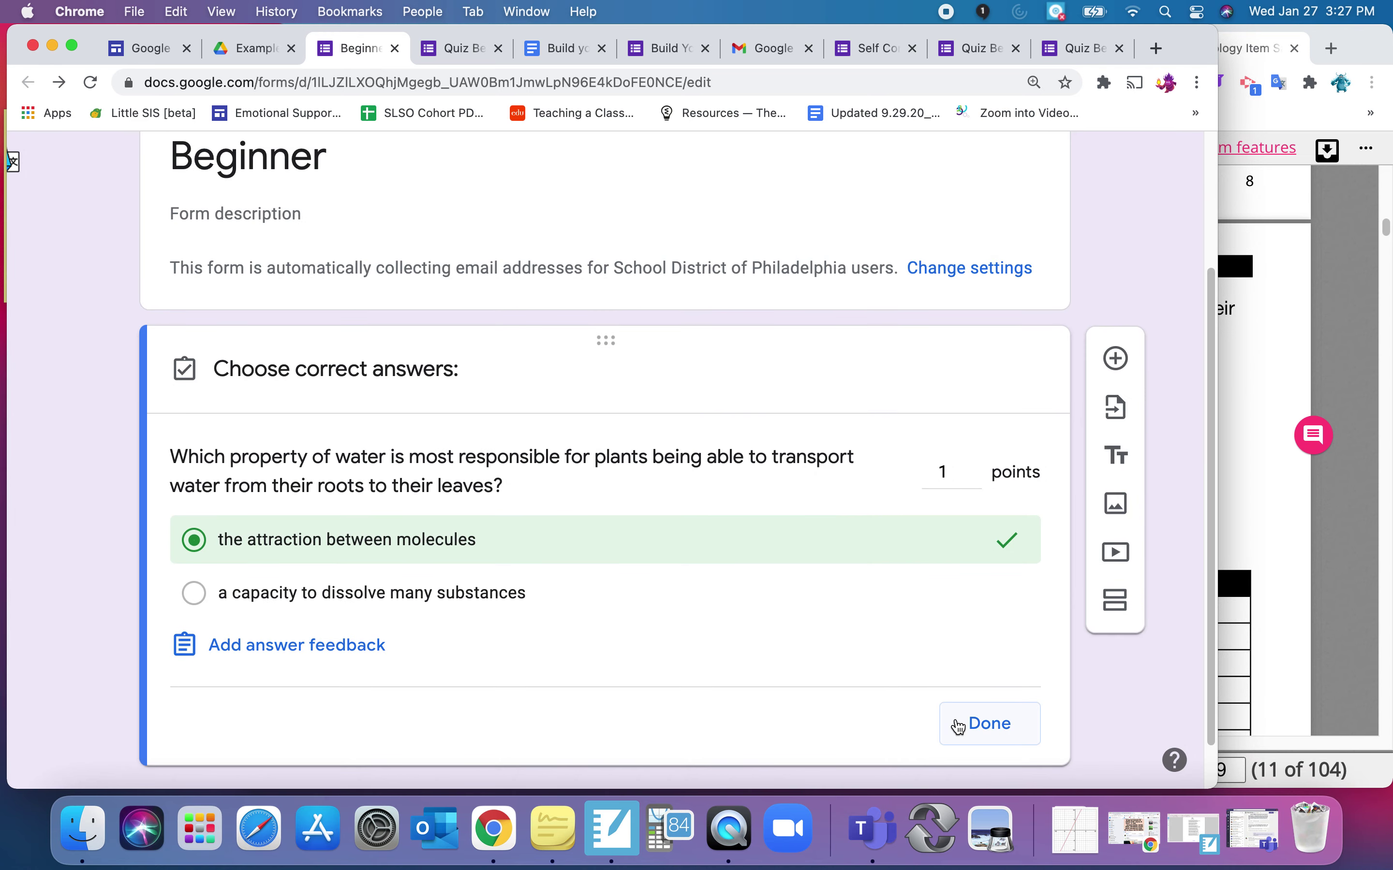
pyautogui.click(1008, 726)
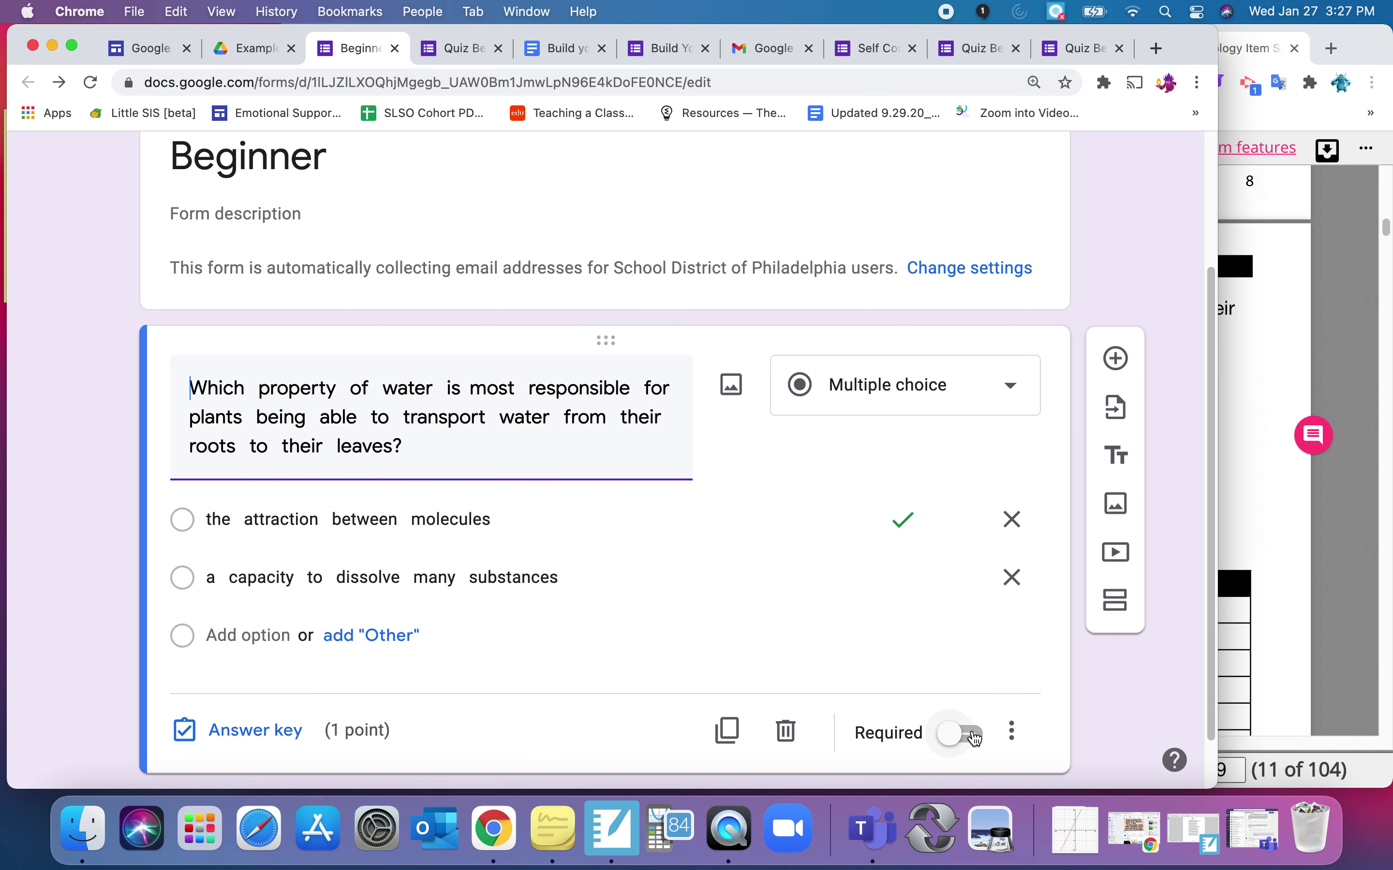
# - Make the water question required and add a new section titled 'Social Studies'
pyautogui.click(977, 737)
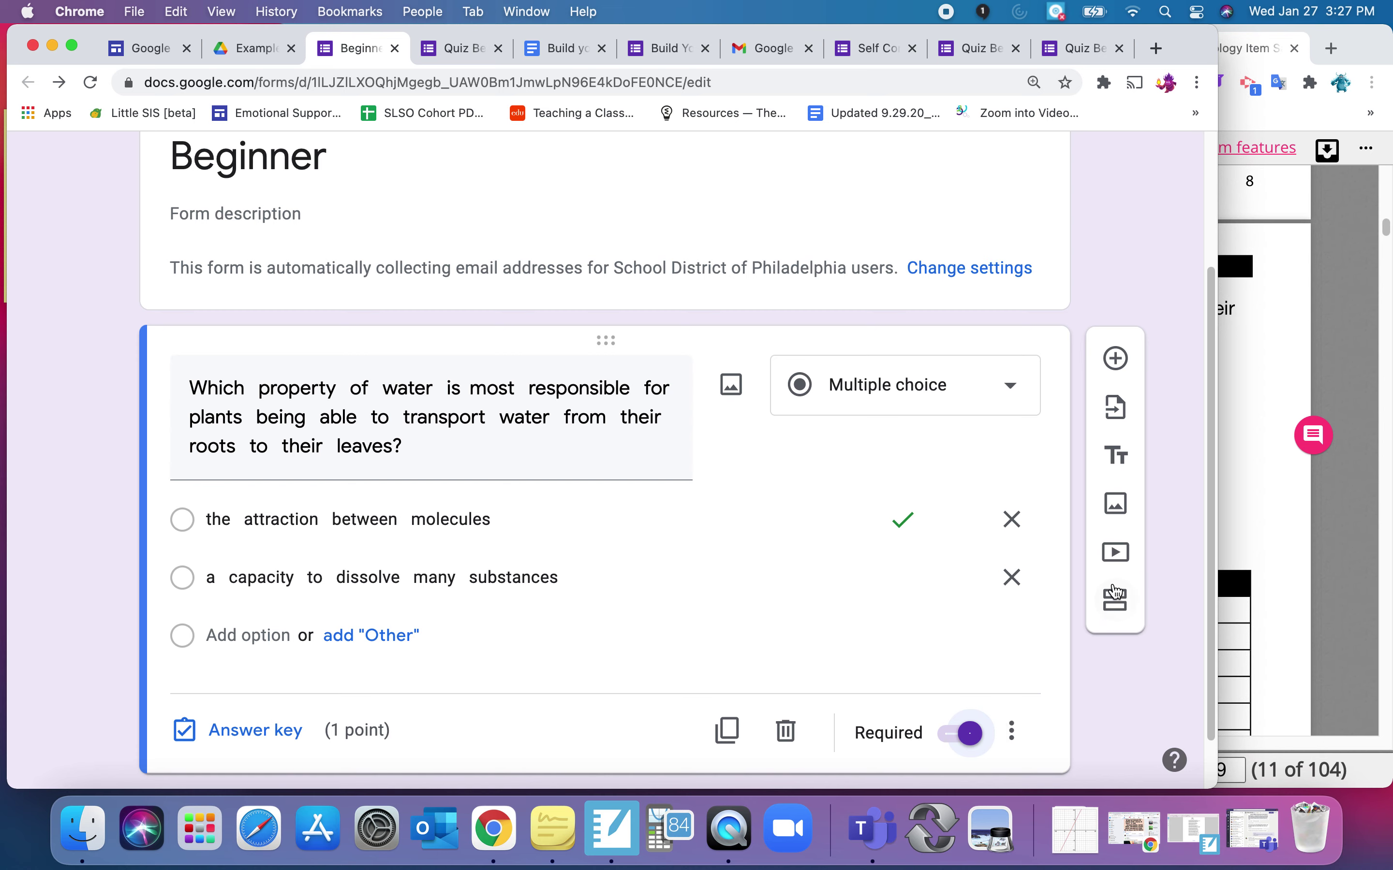
pyautogui.click(1120, 603)
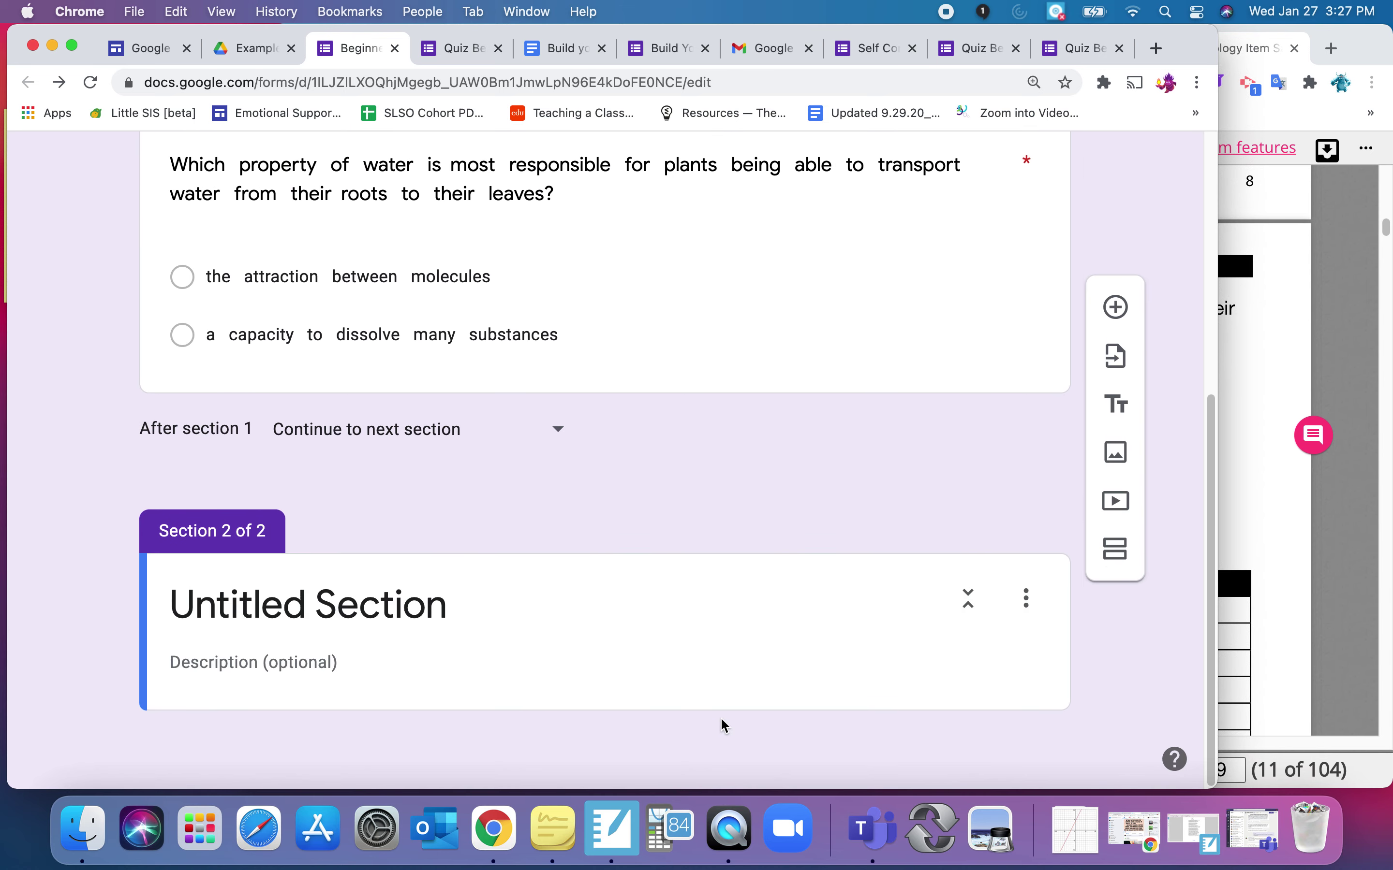
pyautogui.click(477, 619)
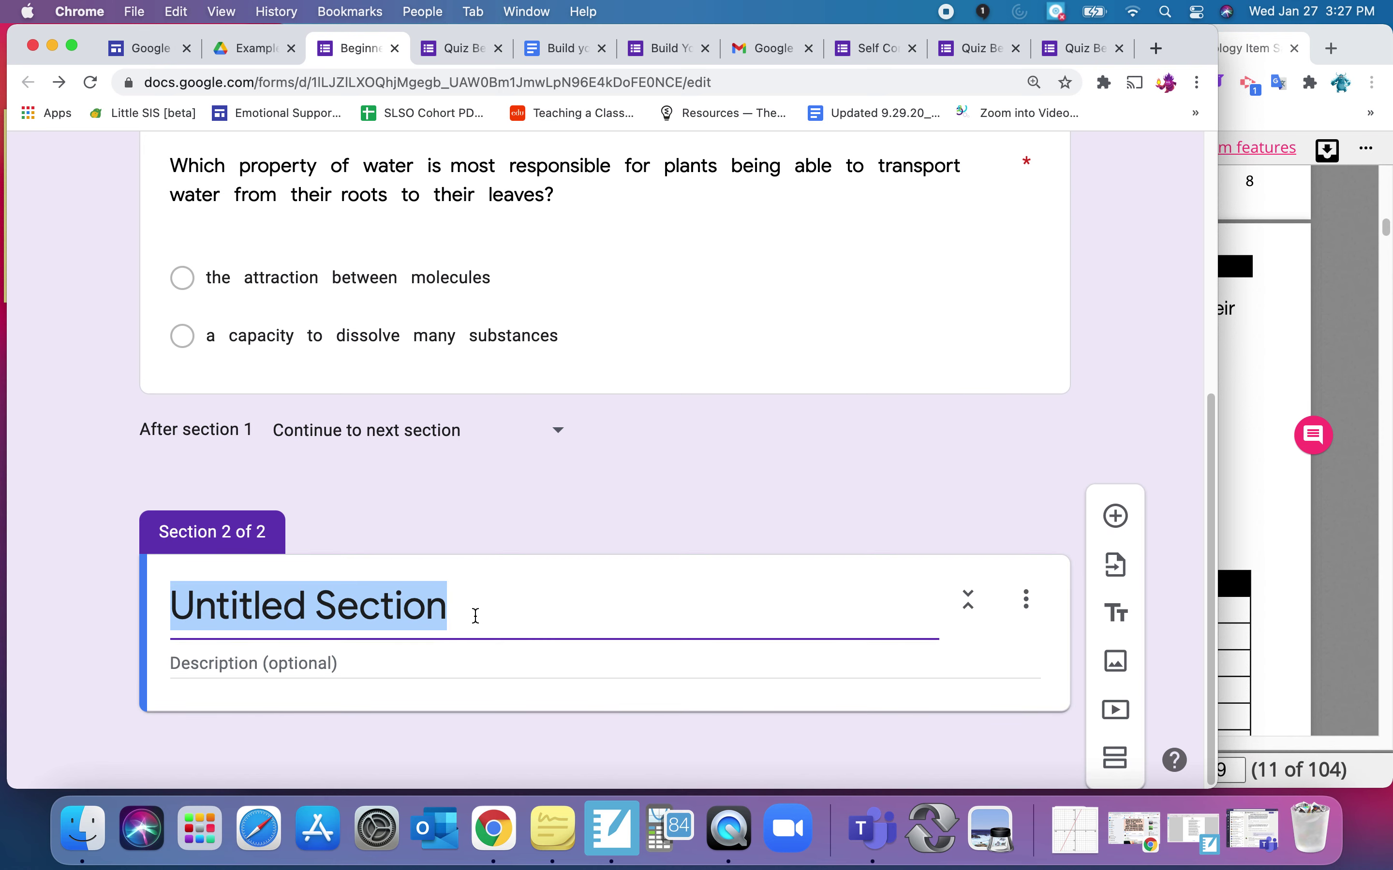
pyautogui.write('Soci')
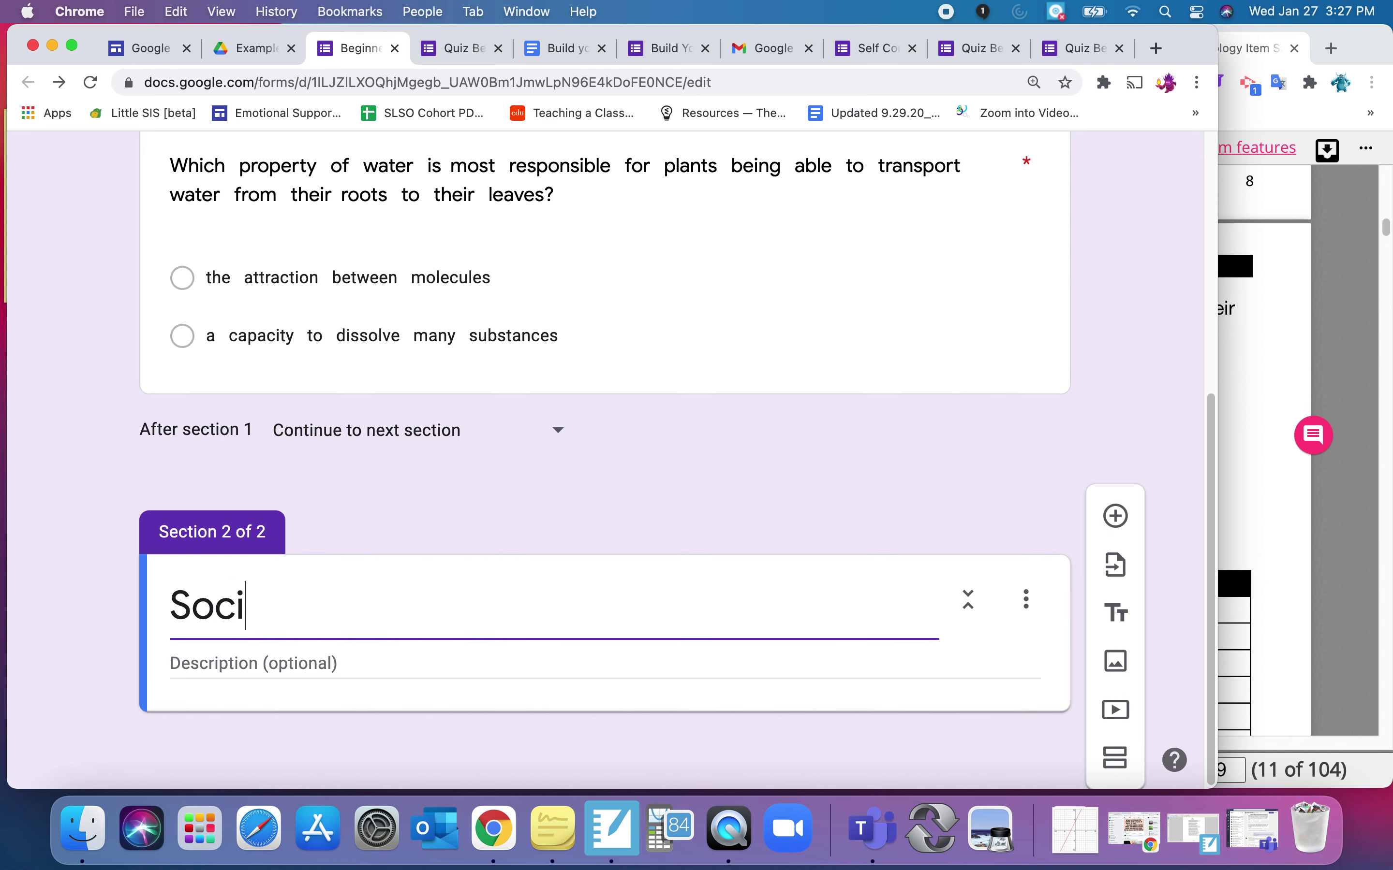
pyautogui.write('al Studies')
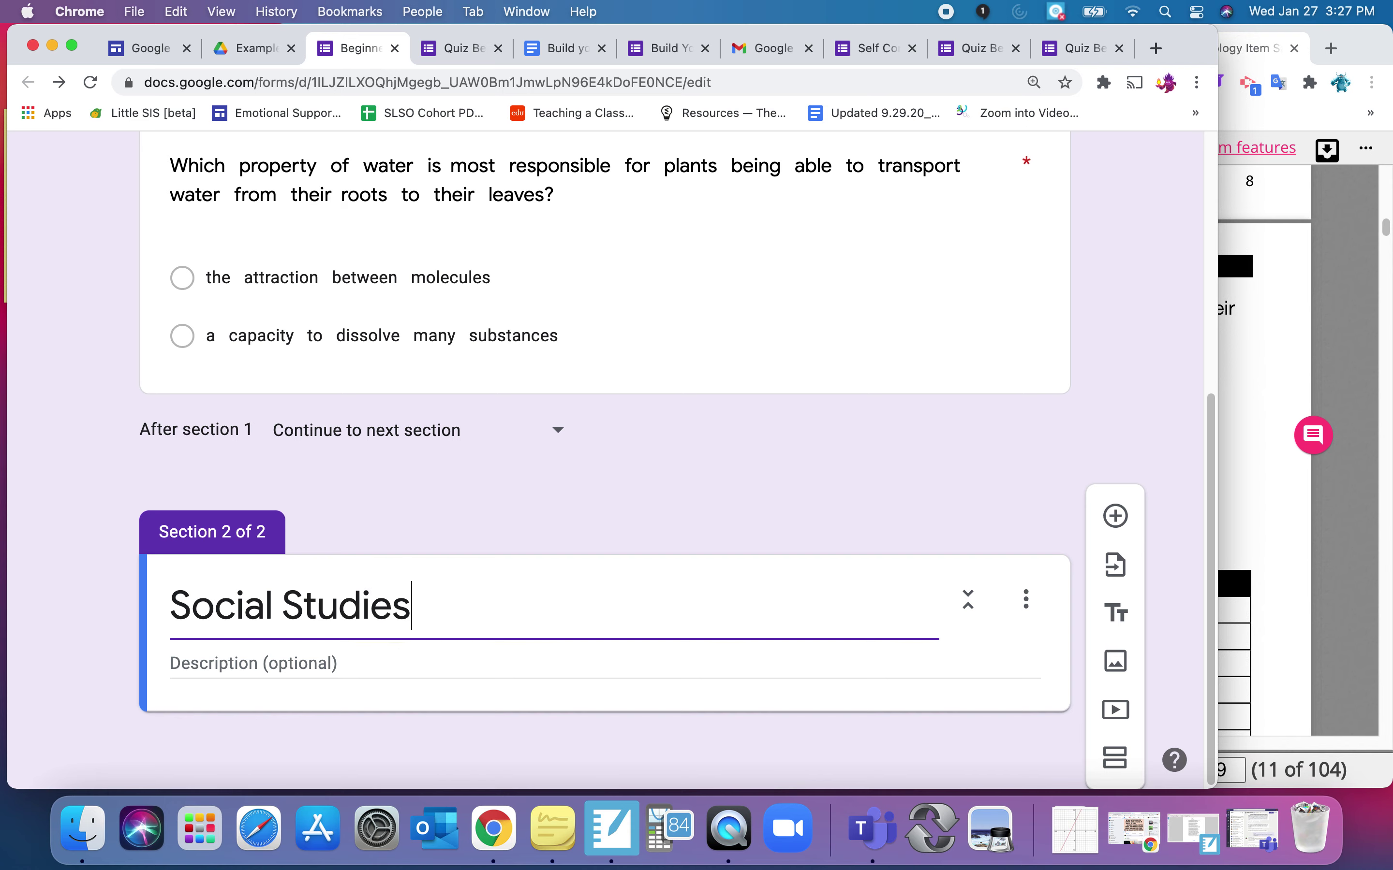
# - Add a Checkboxes question to the Social Studies section
pyautogui.click(1116, 515)
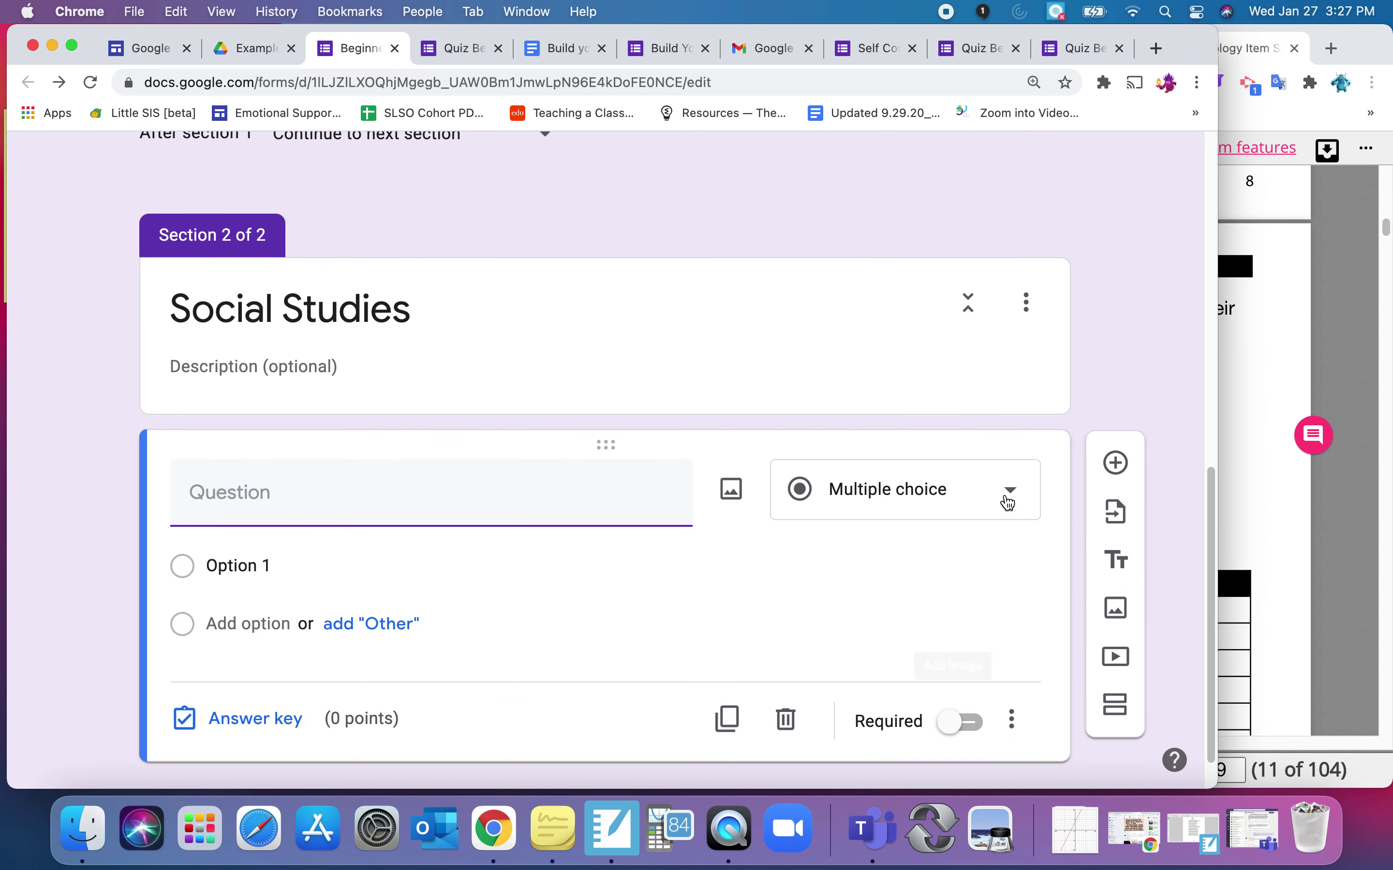
pyautogui.click(1009, 502)
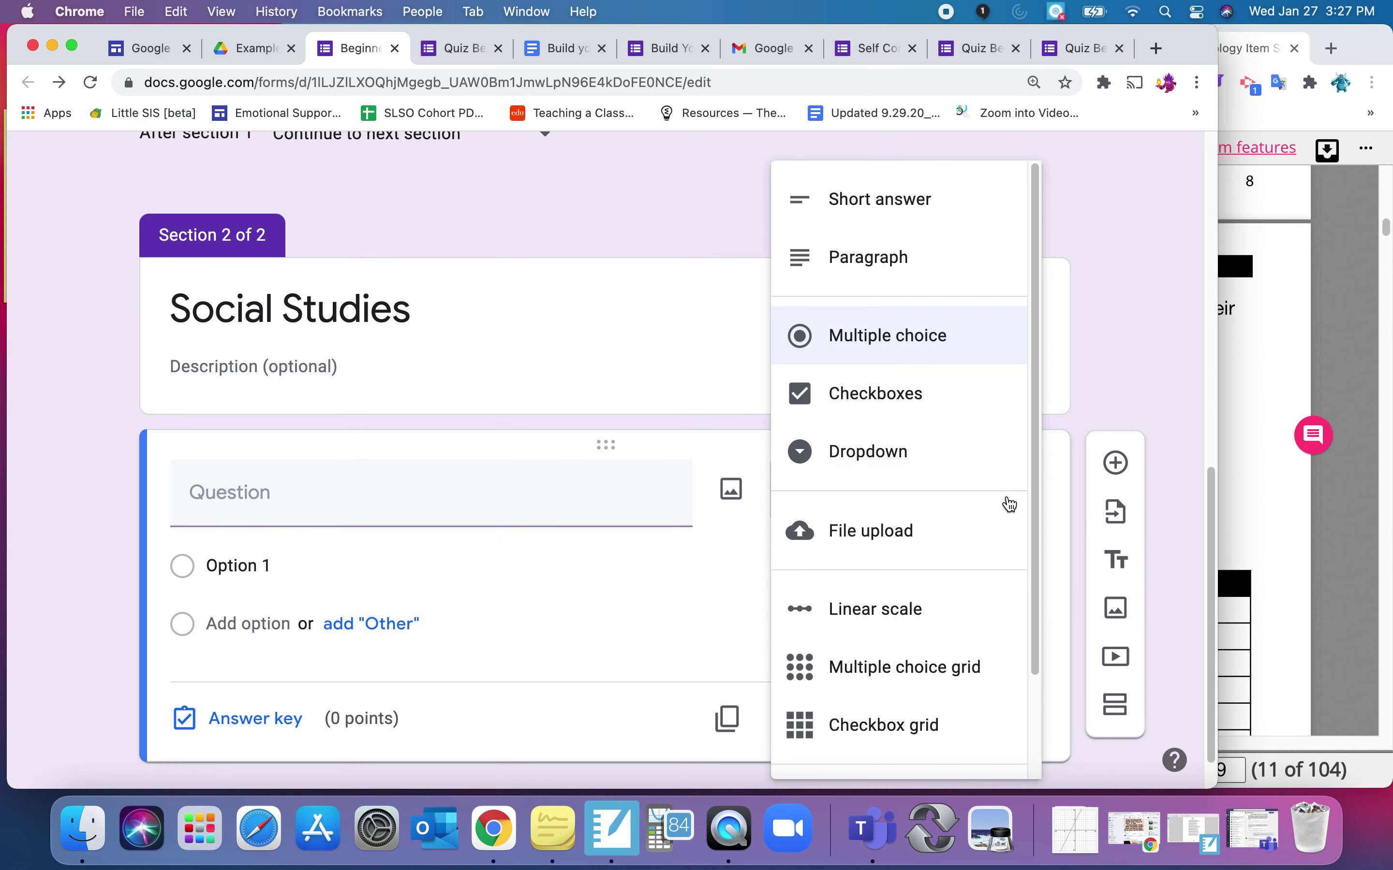
pyautogui.click(950, 403)
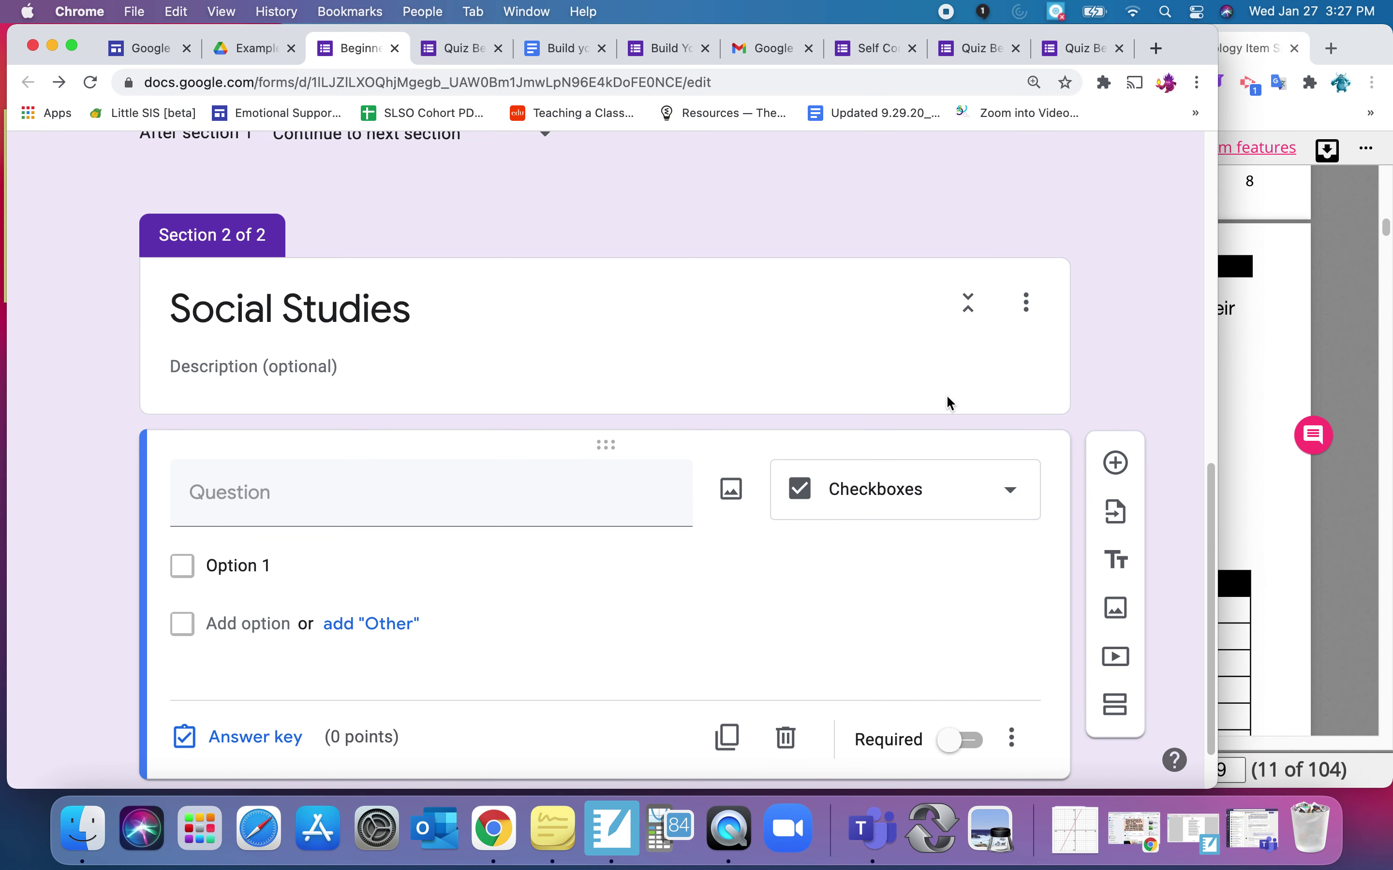
# - Screenshot the first paragraph of the e06_sweatshops reading in Texthelp PDF Reader, then return to Forms
pyautogui.click(1271, 326)
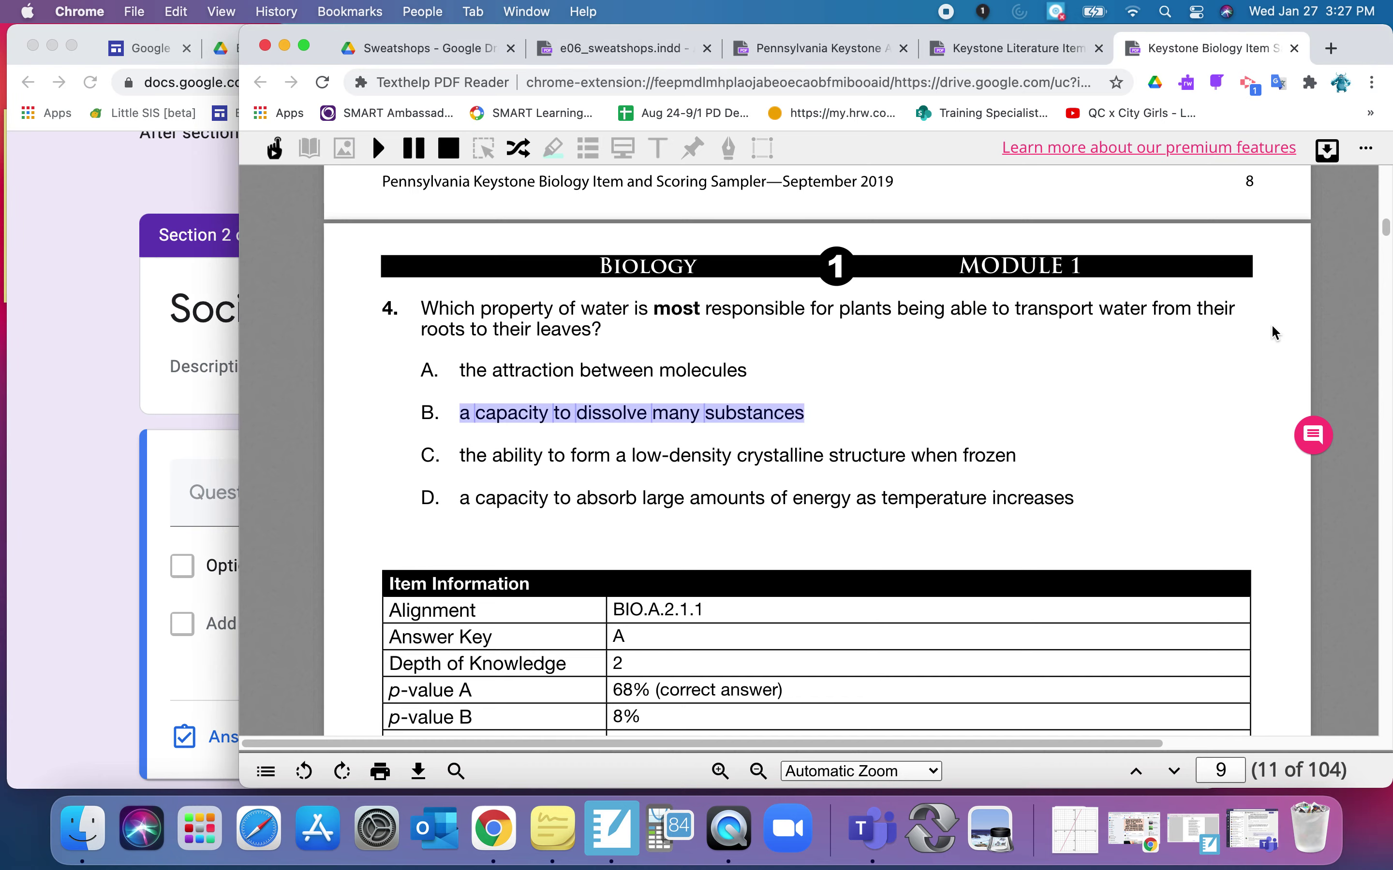
pyautogui.click(626, 50)
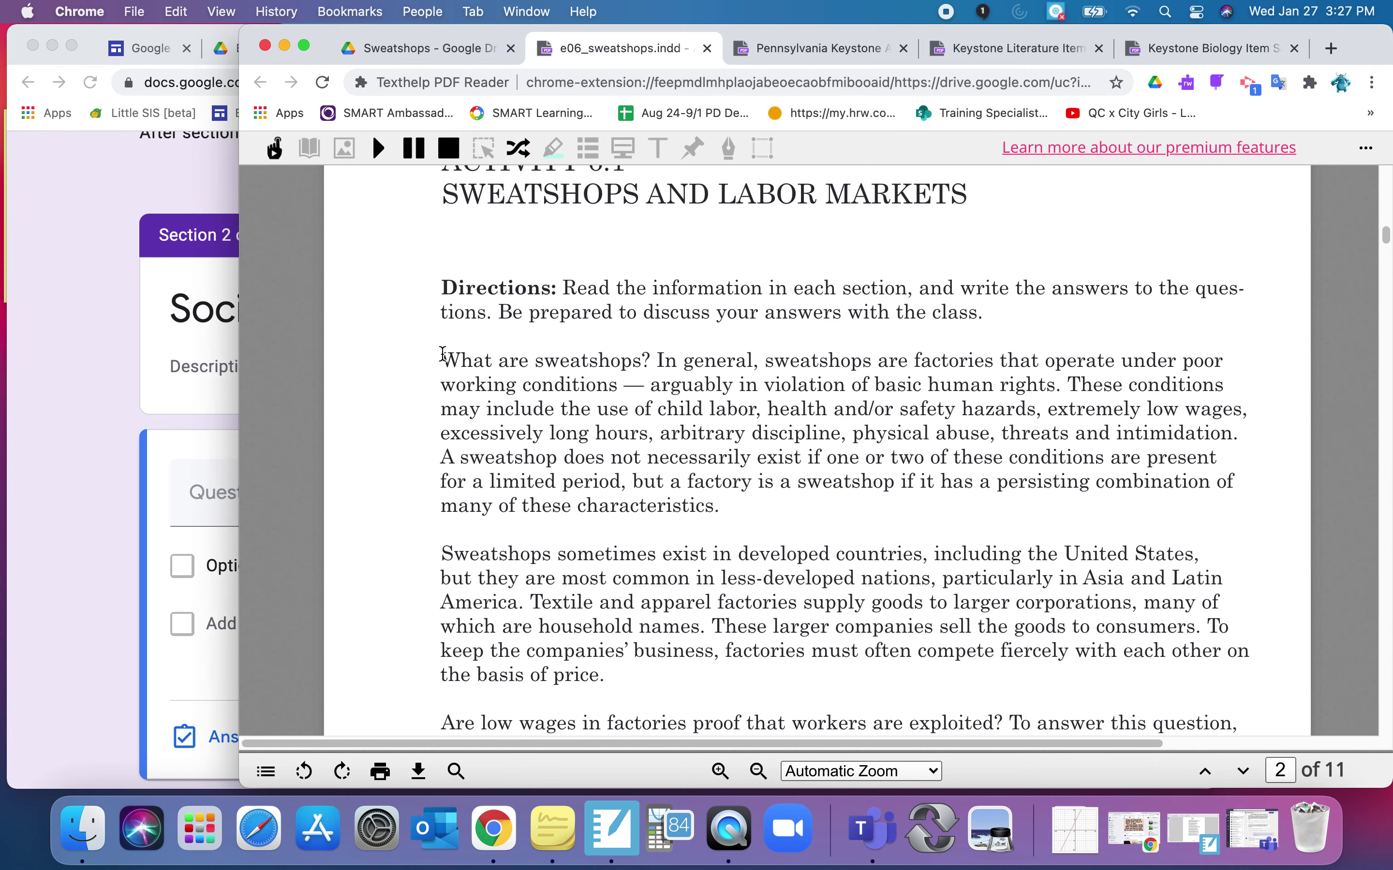
pyautogui.press('super+shift+4')
pyautogui.moveTo(432, 343); pyautogui.dragTo(1254, 518)
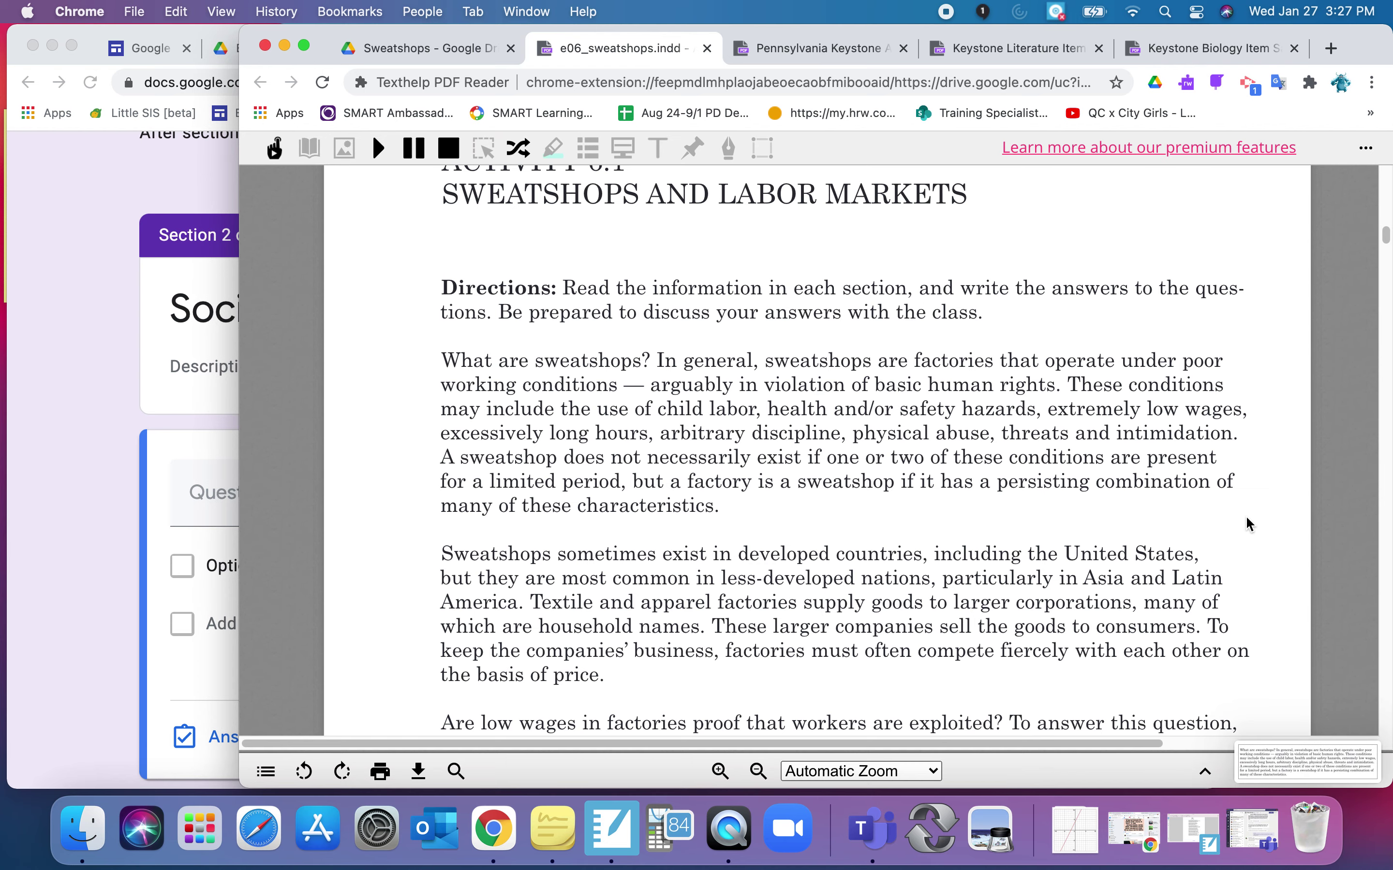
pyautogui.click(194, 689)
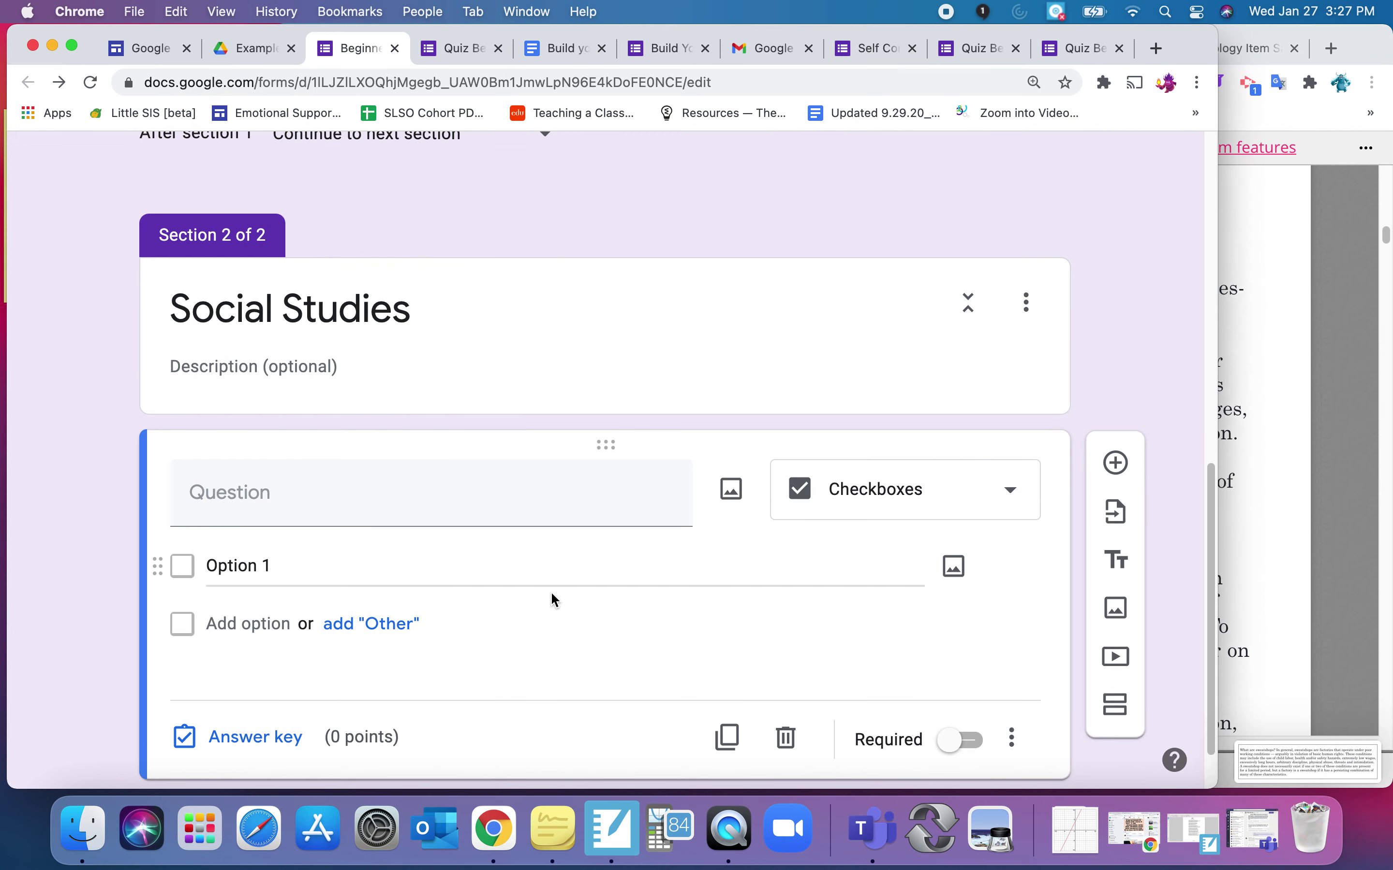
# - Title the question 'Read the passage .......' and upload the newest passage screenshot as its image
pyautogui.click(561, 488)
pyautogui.write('R')
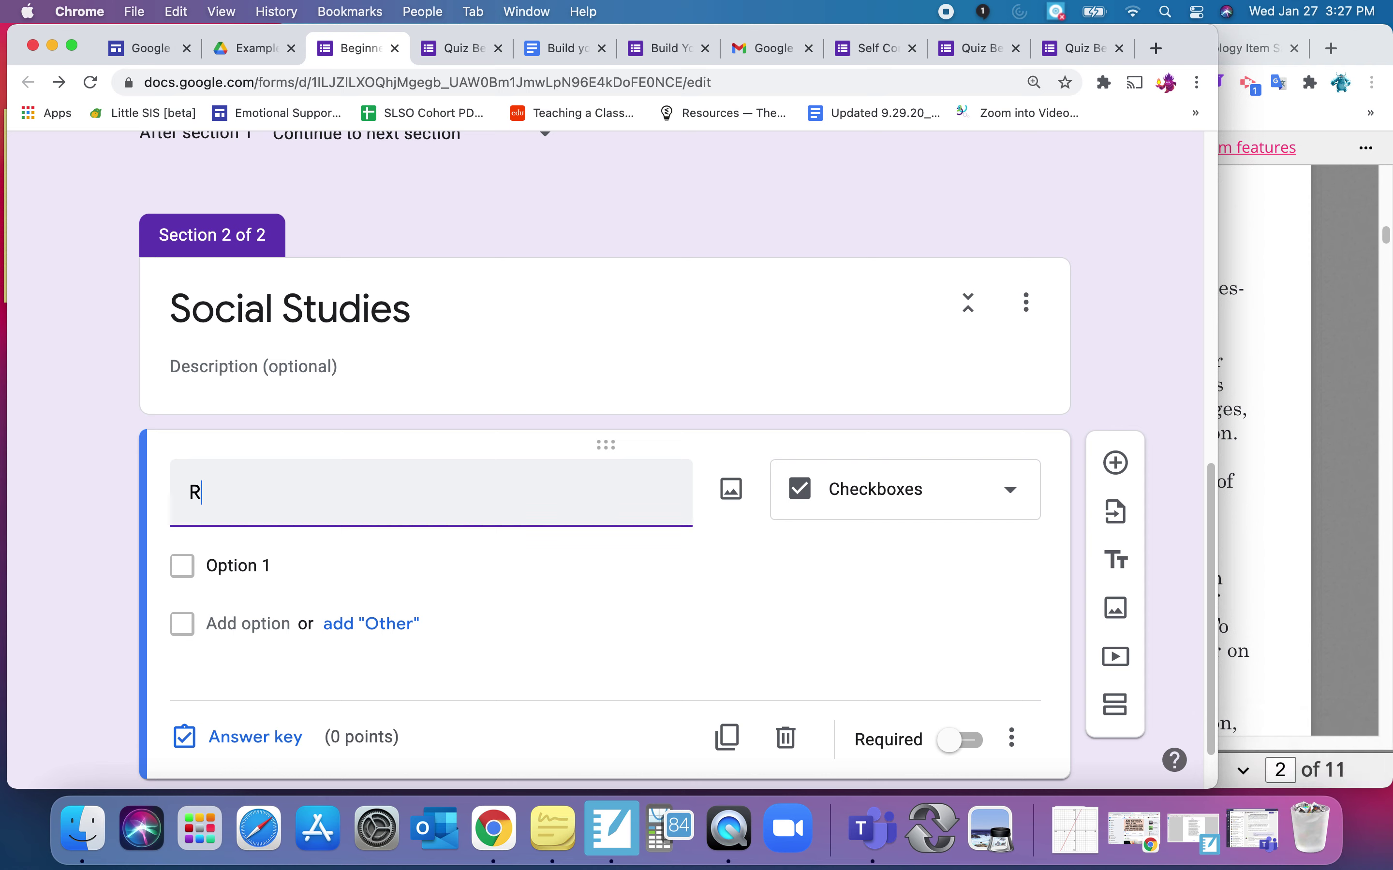
pyautogui.write('ead the passage ..')
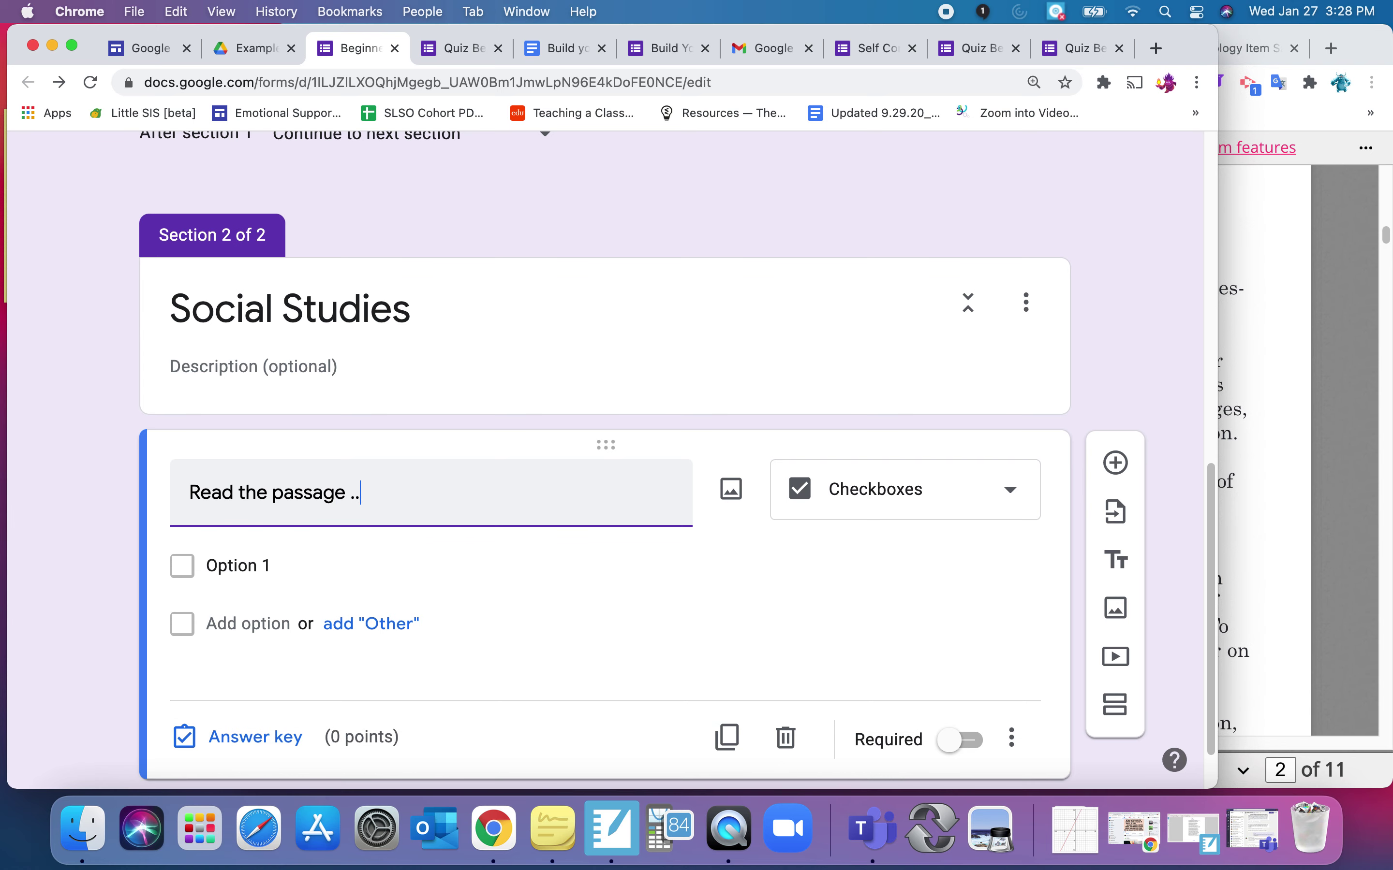
pyautogui.write('.....')
pyautogui.click(730, 489)
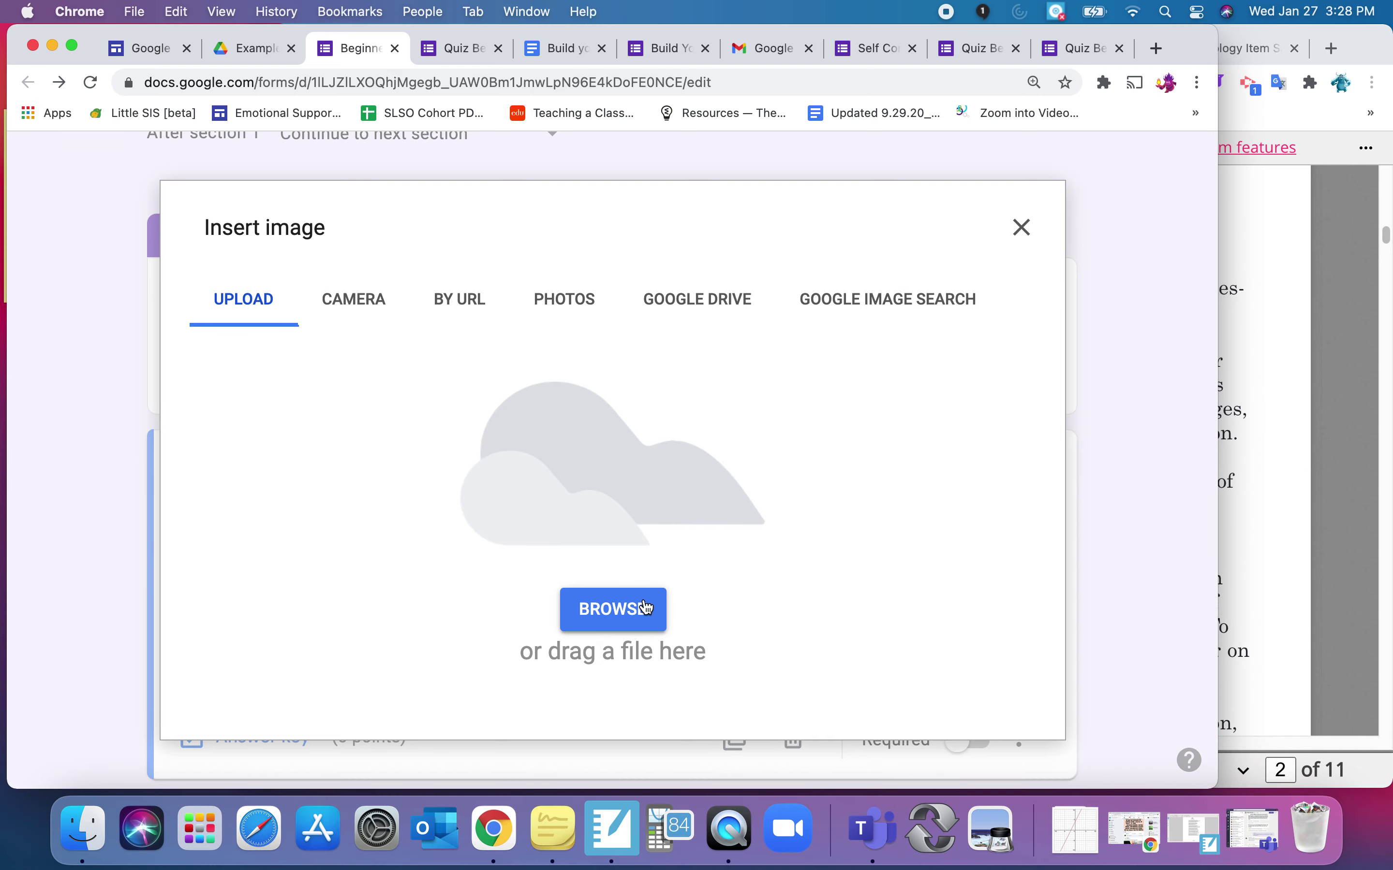
pyautogui.click(633, 615)
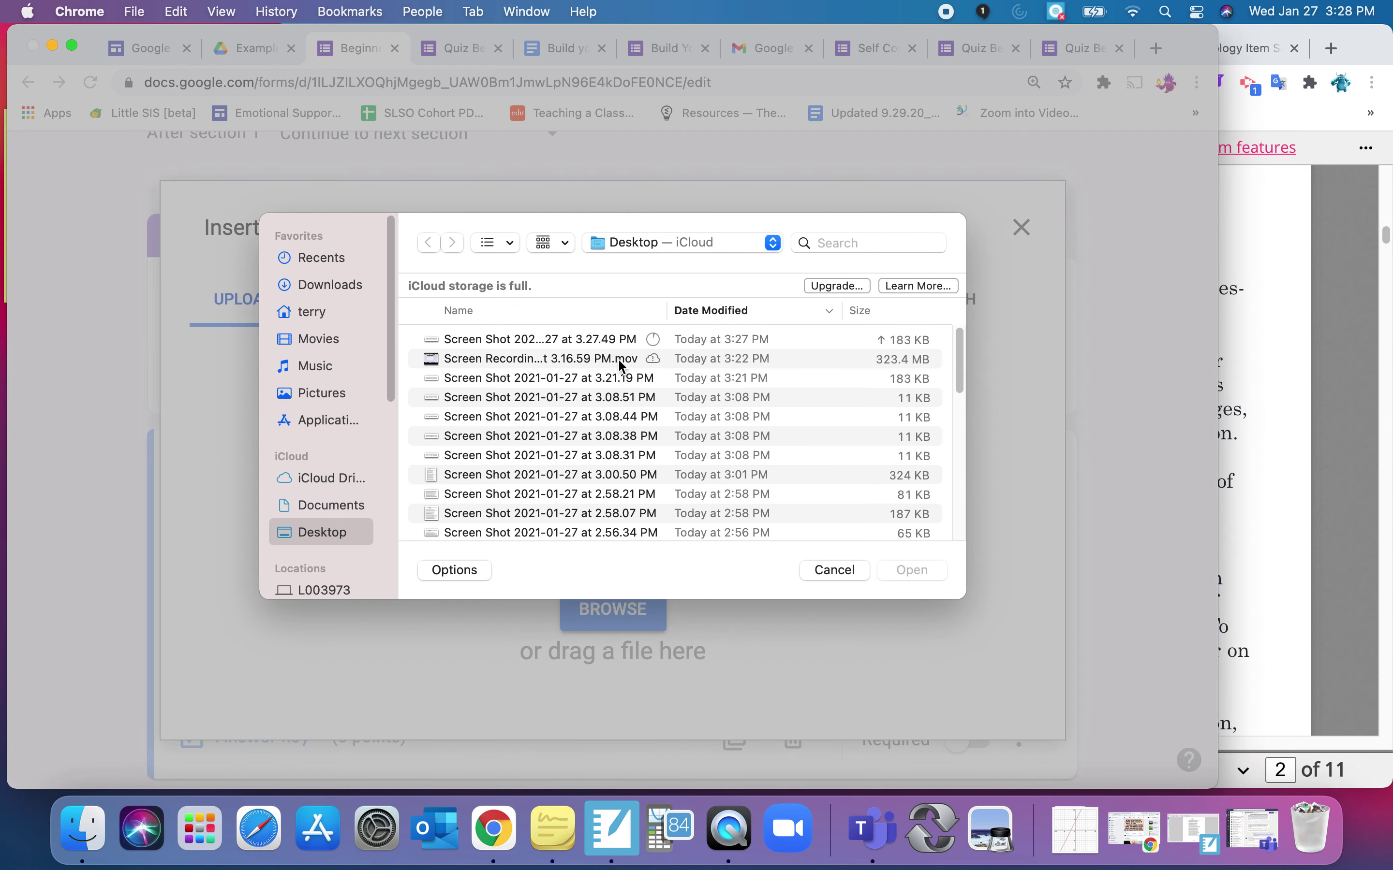
pyautogui.doubleClick(611, 342)
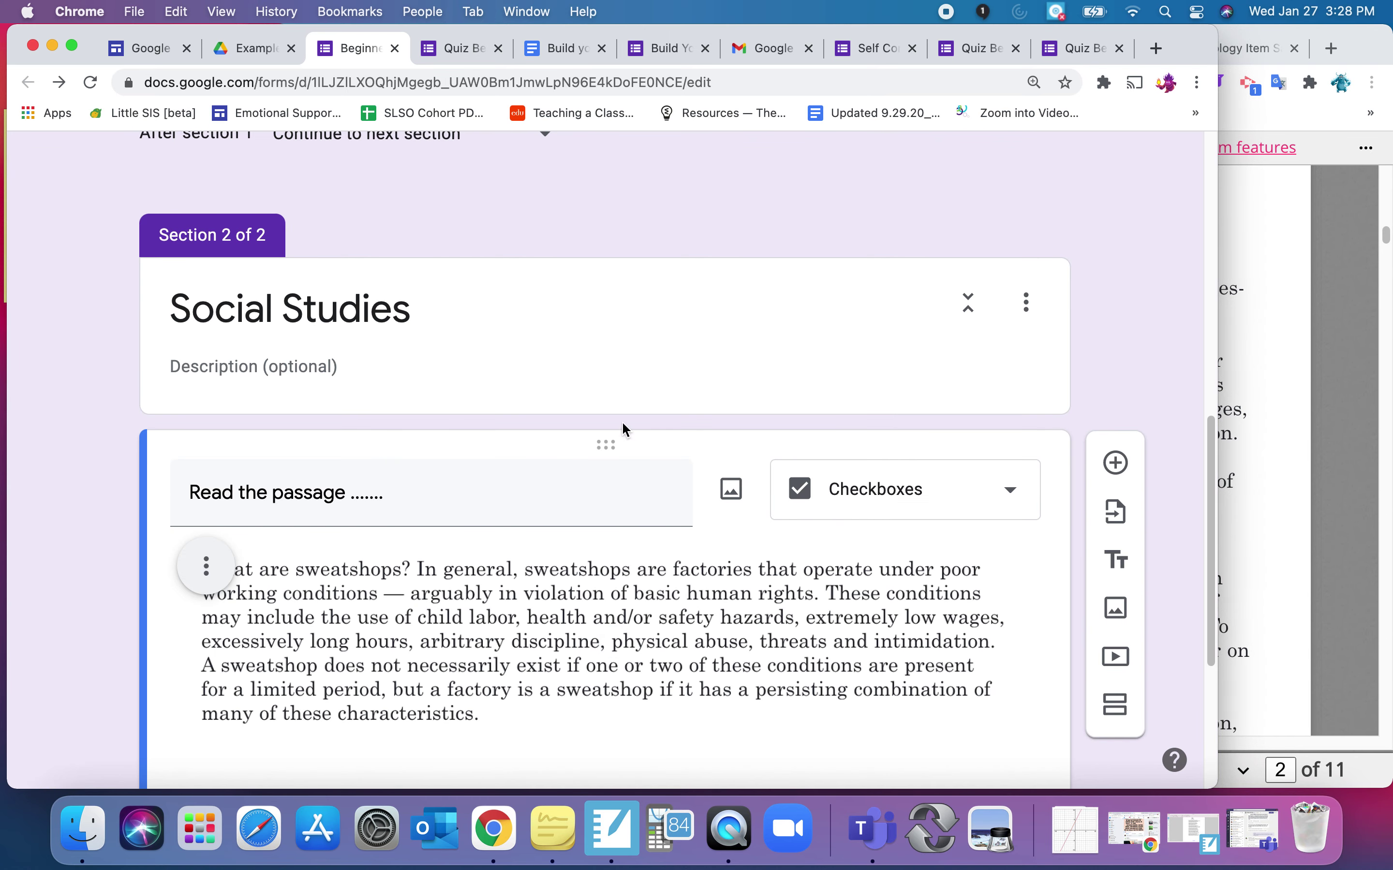
# - Begin entering 'physical abuse' as the first answer option
pyautogui.scroll(-5, 606, 718)
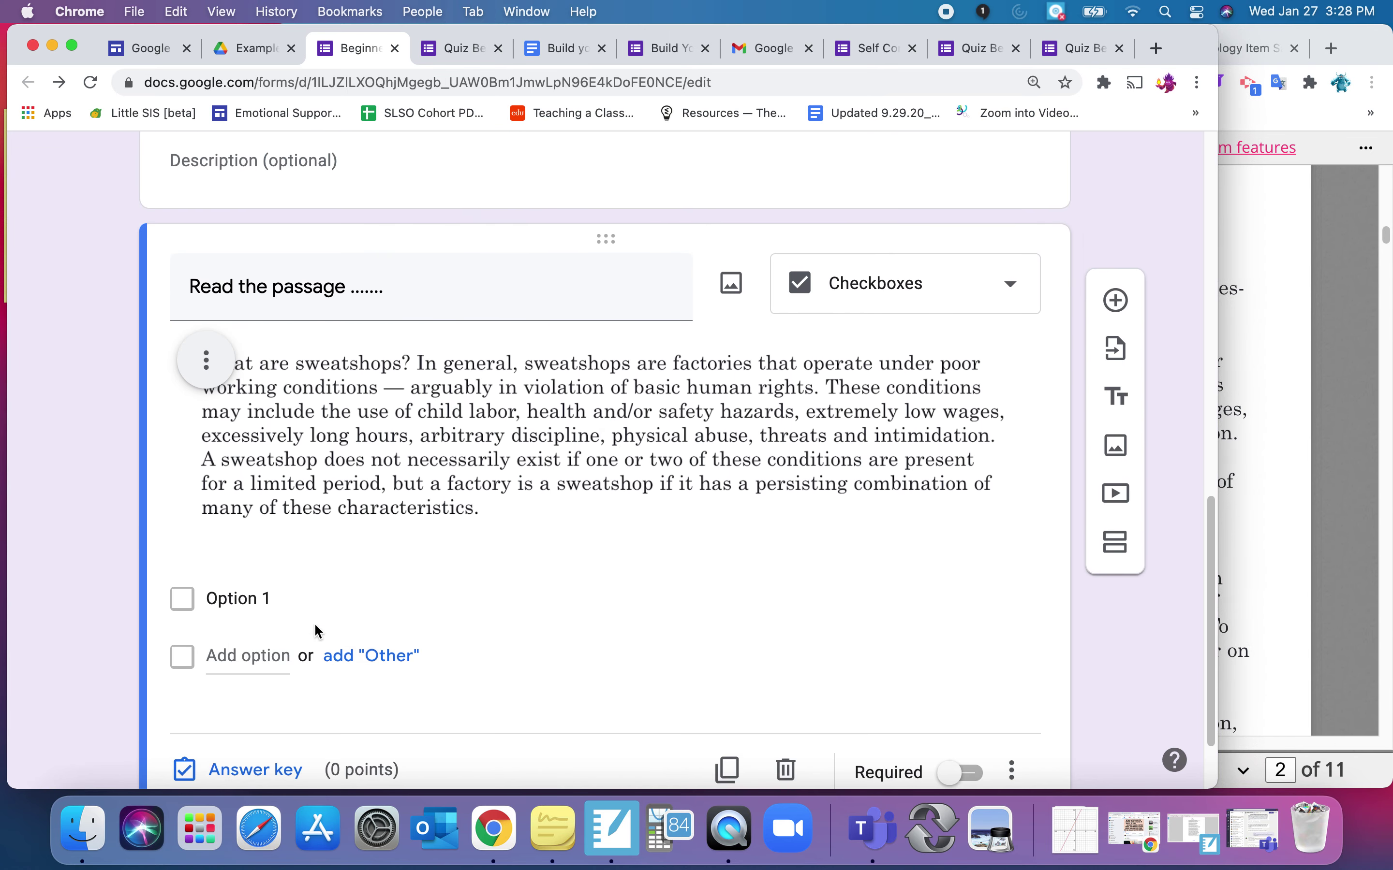
pyautogui.click(269, 599)
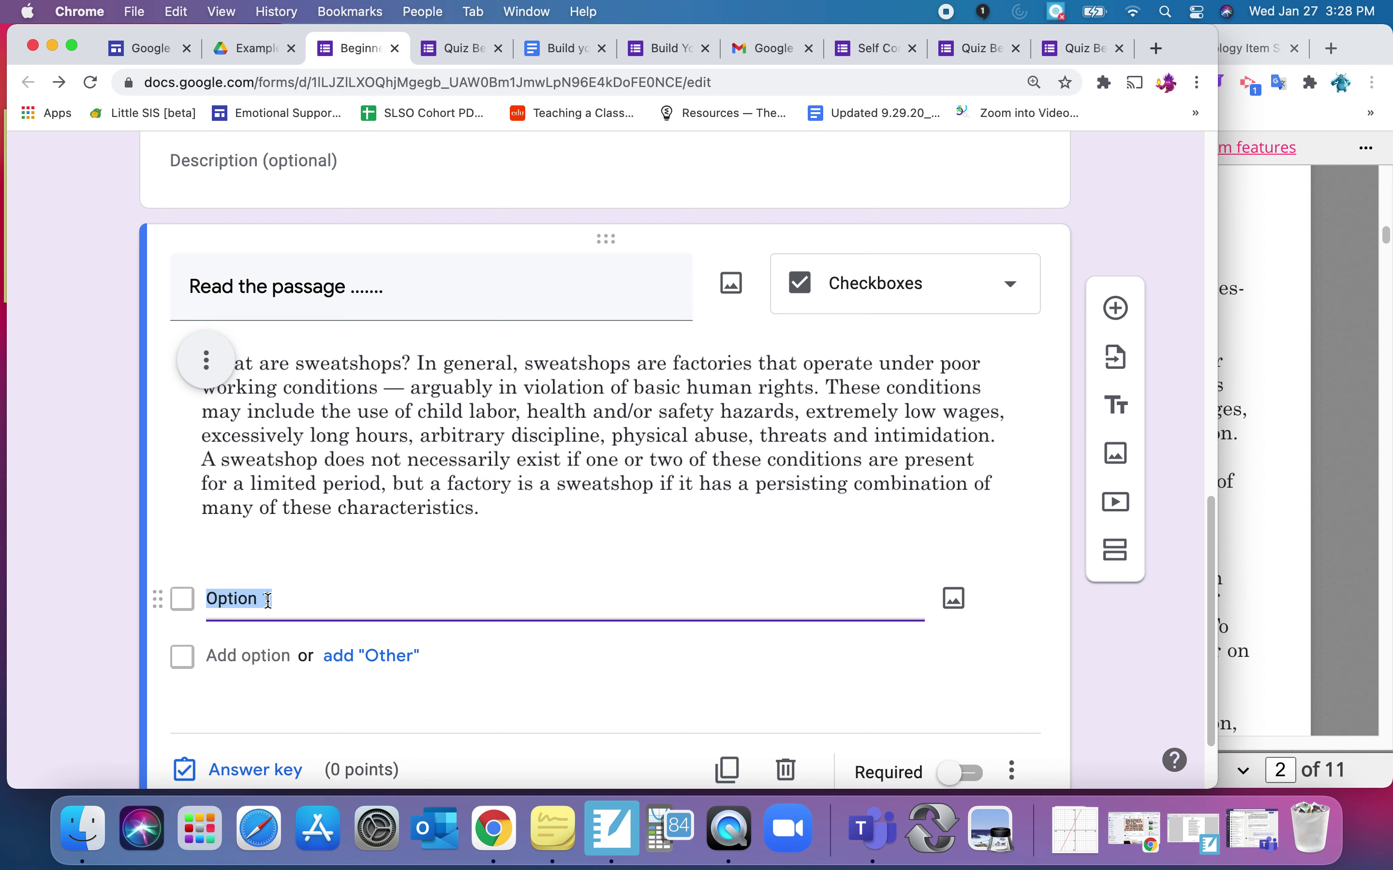
pyautogui.write('physical abuse')
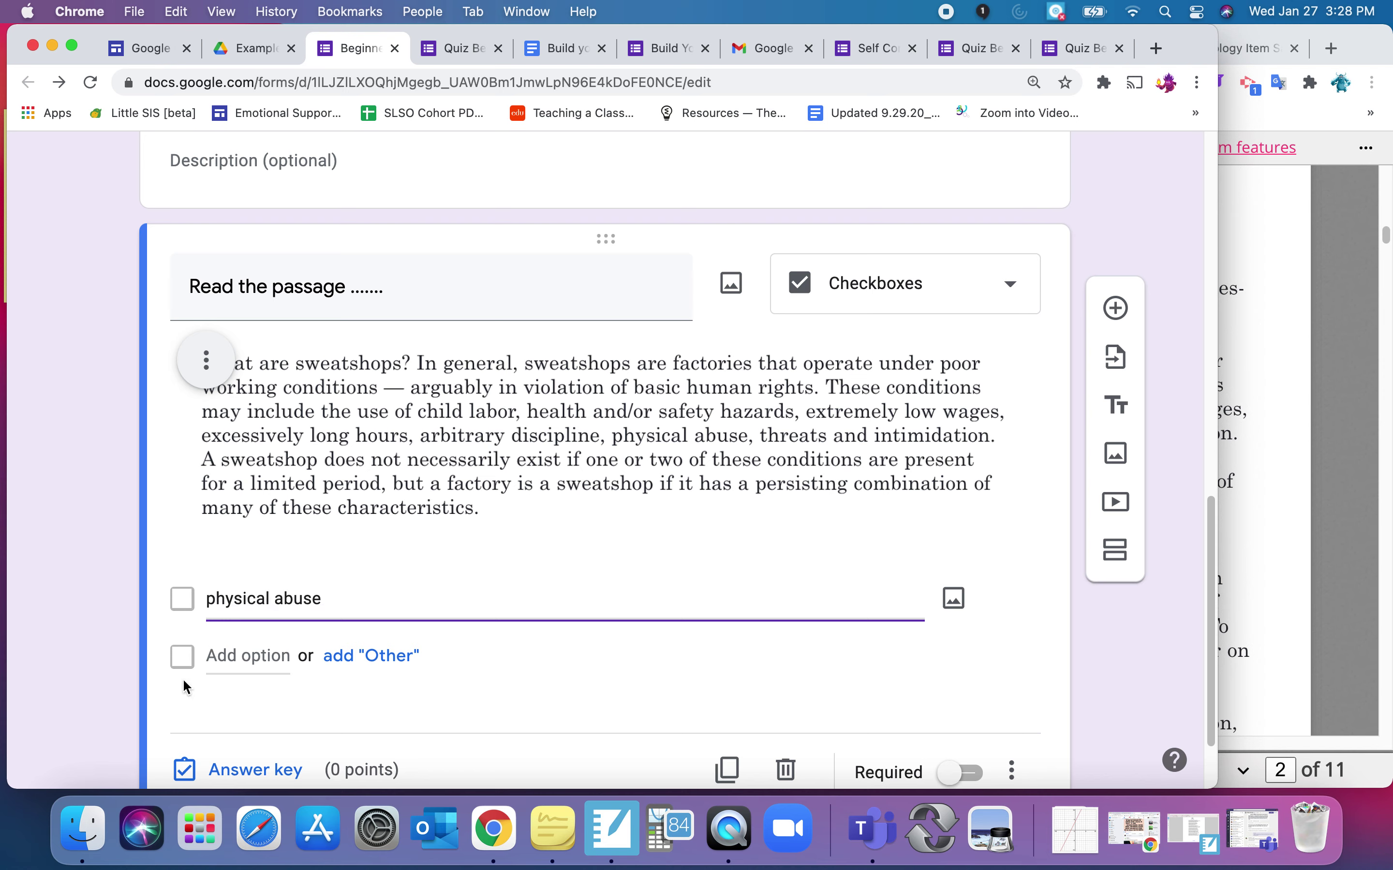
# - Add the options 'Threats', 'hot' and 'intimidation' after 'physical abuse'
pyautogui.click(238, 656)
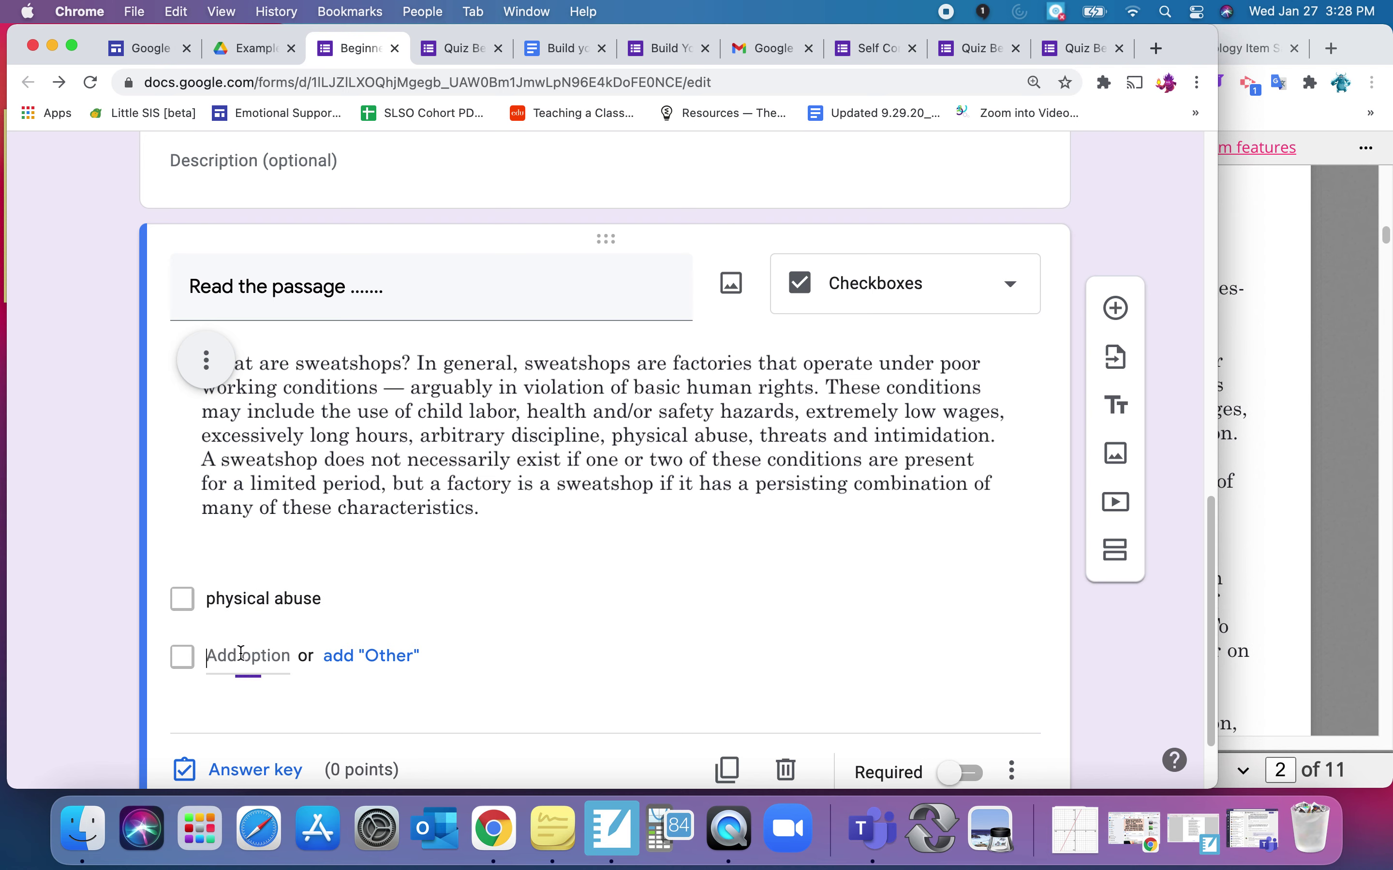
pyautogui.write('Thr')
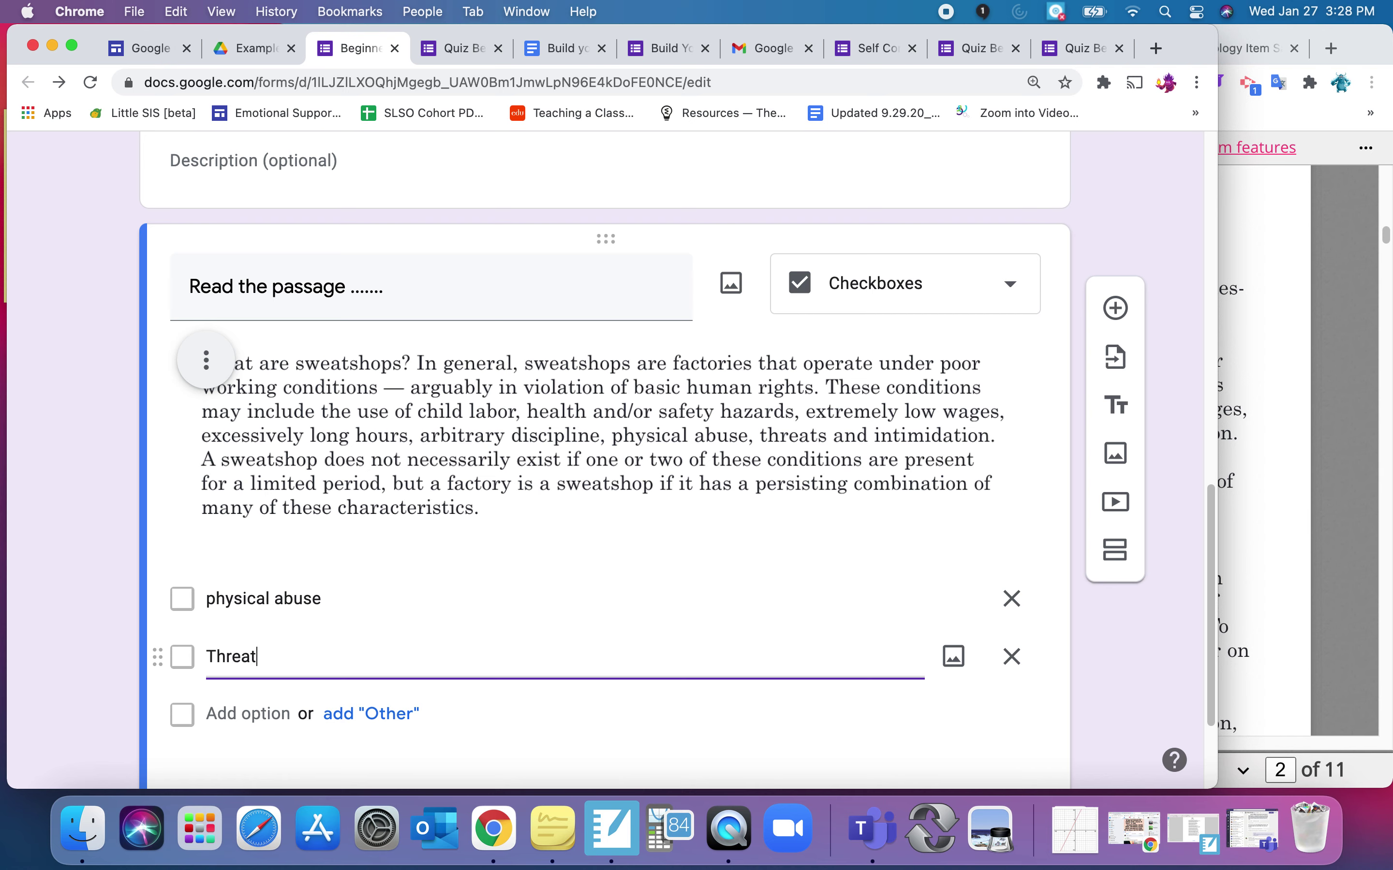
pyautogui.write('eats')
pyautogui.click(249, 714)
pyautogui.write('hot')
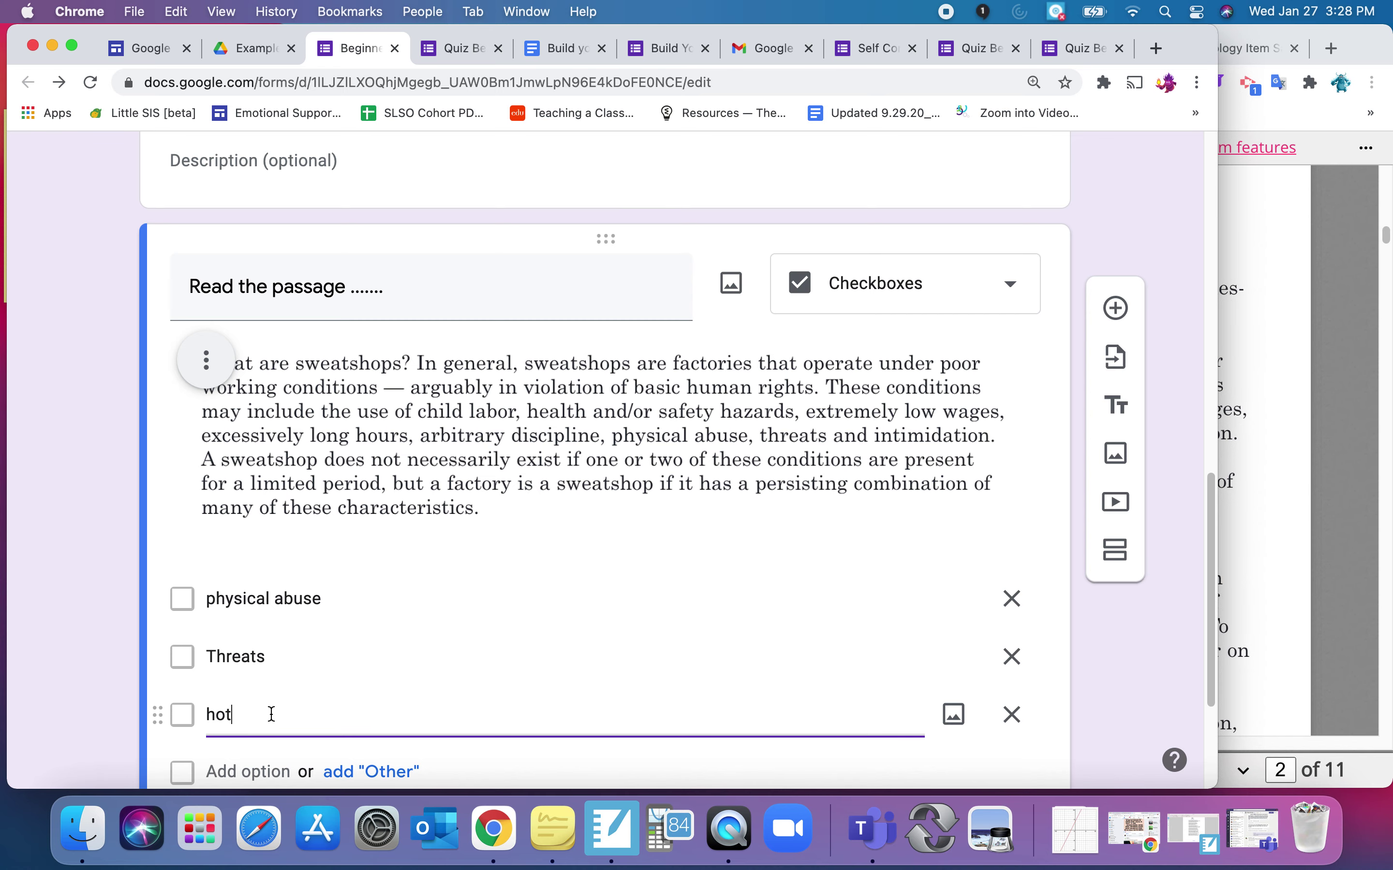
pyautogui.scroll(-3, 366, 705)
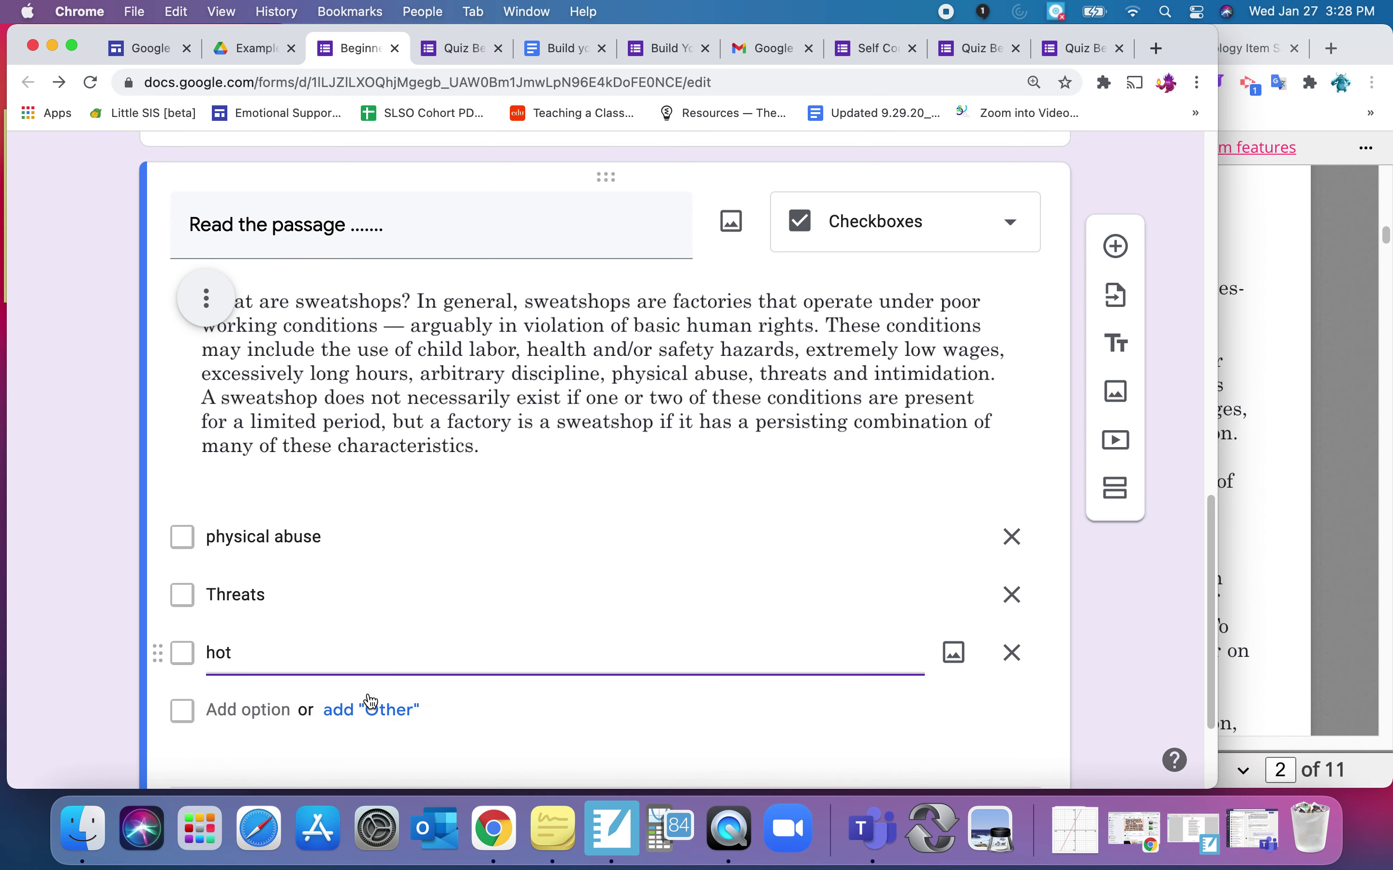
pyautogui.click(263, 619)
pyautogui.write('intimidation')
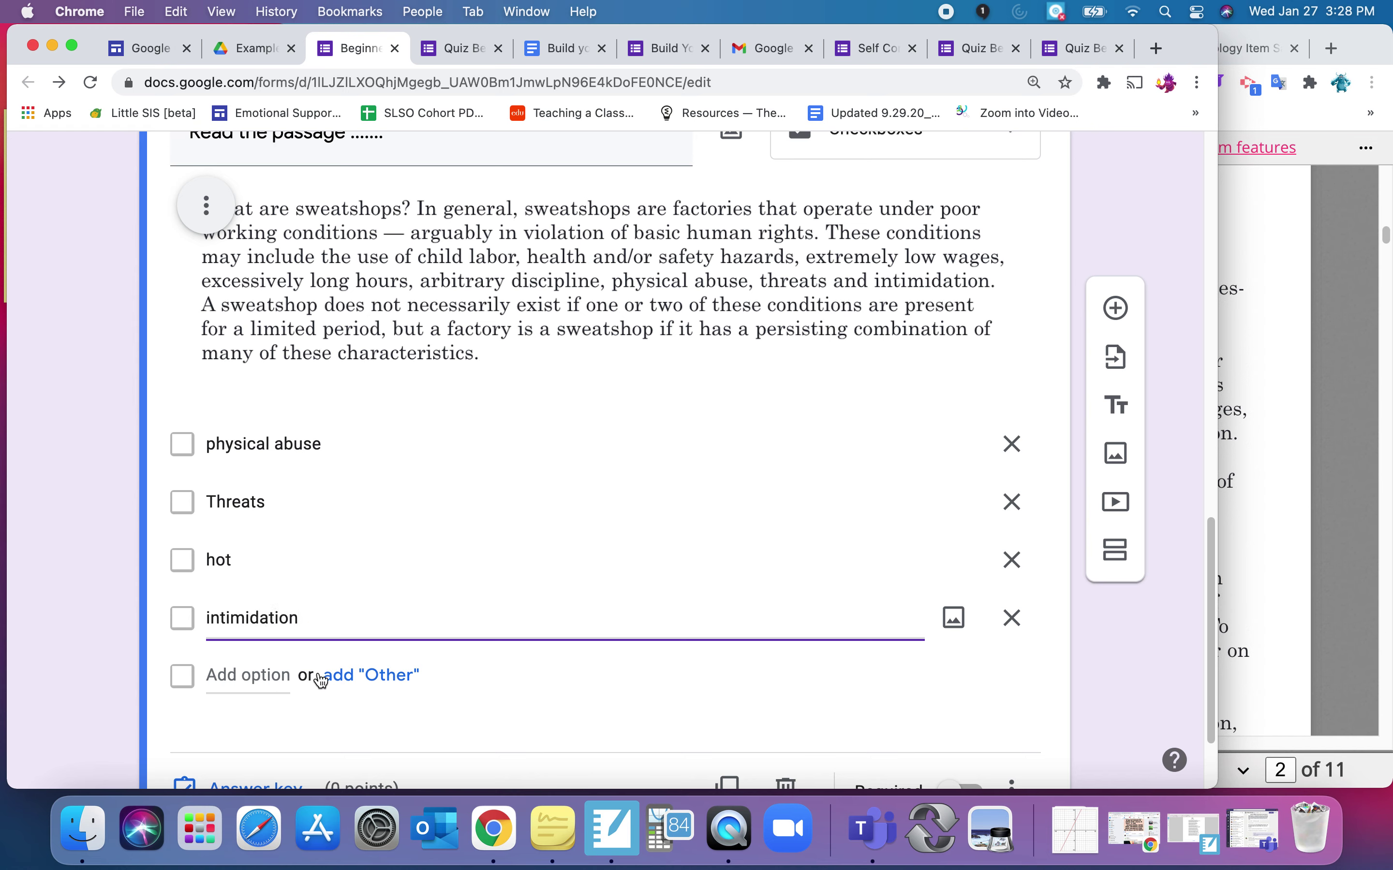
pyautogui.scroll(-2, 640, 726)
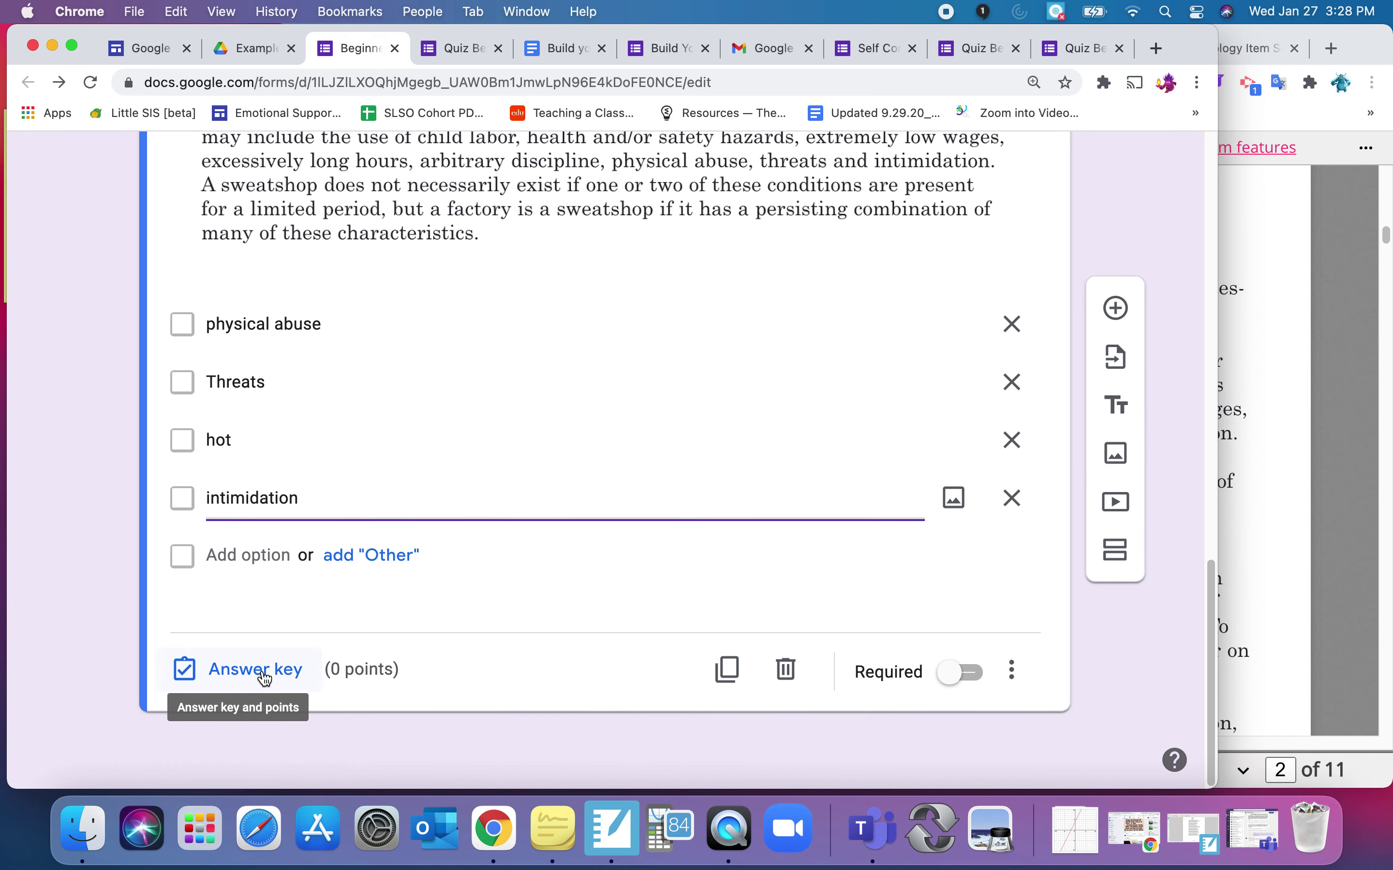
# - Set the answer key to physical abuse, Threats and intimidation, worth 1 point
pyautogui.click(265, 671)
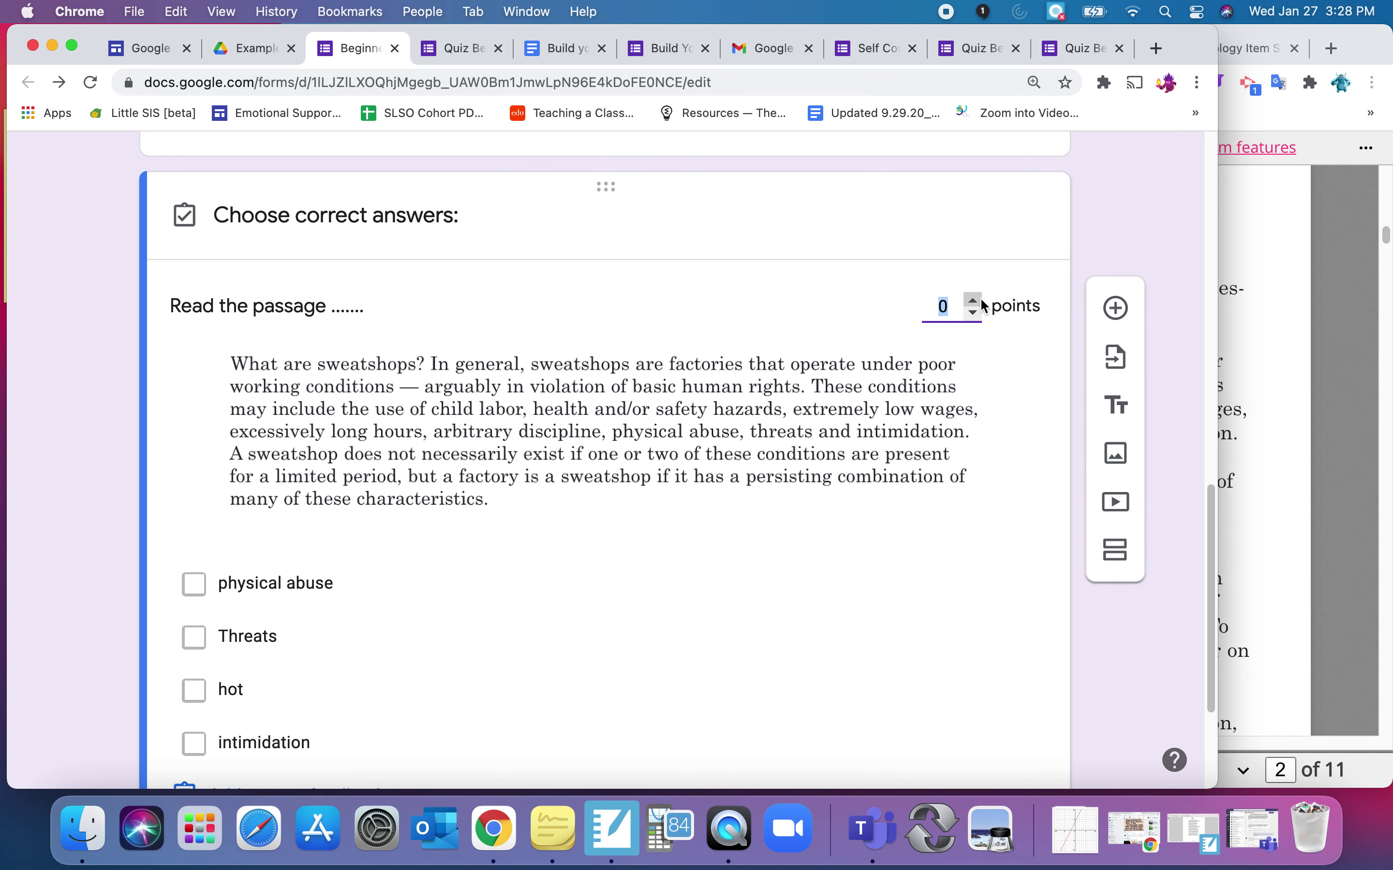
pyautogui.click(982, 303)
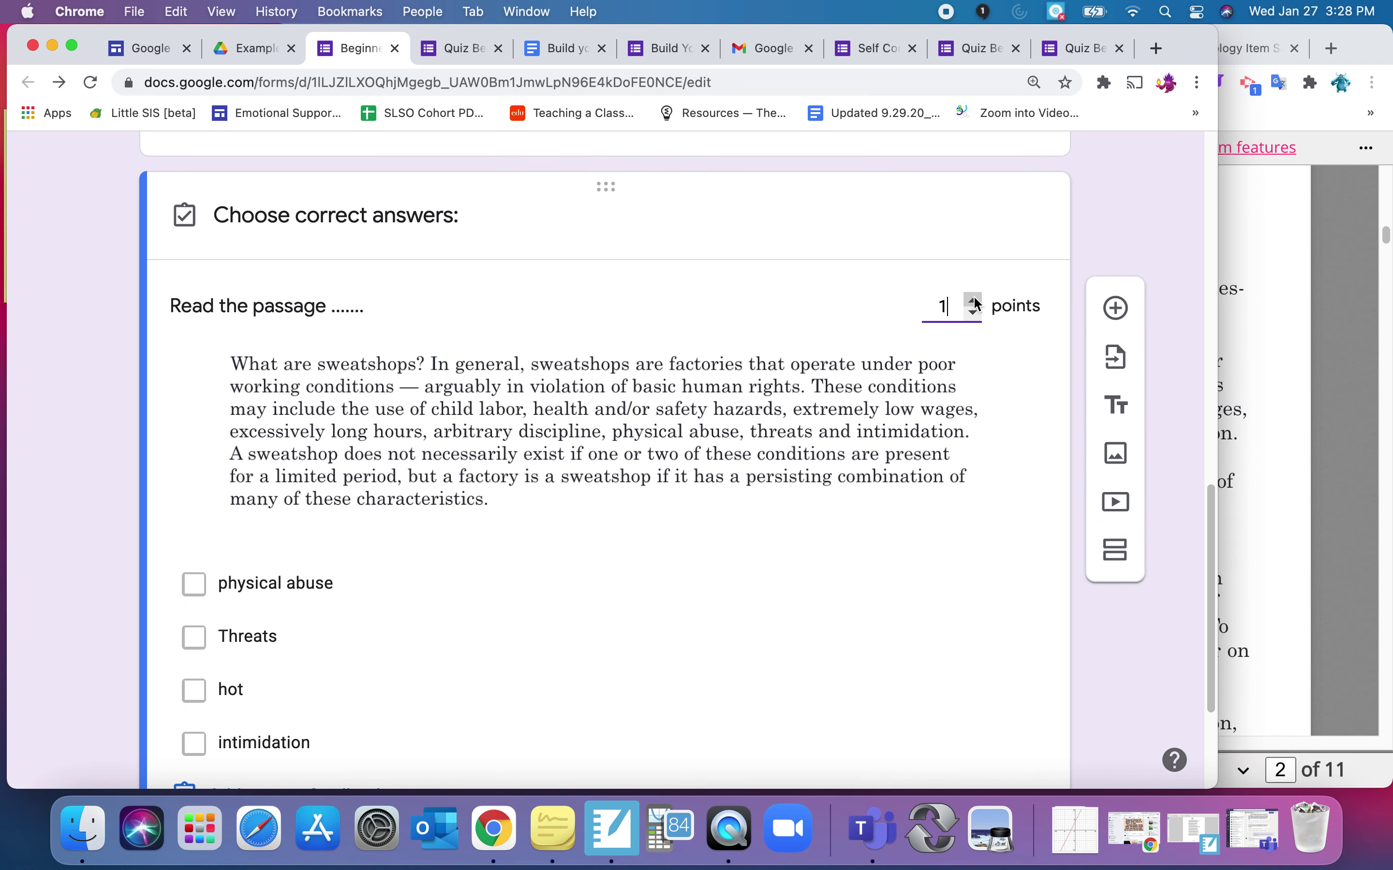
pyautogui.click(196, 584)
pyautogui.click(195, 638)
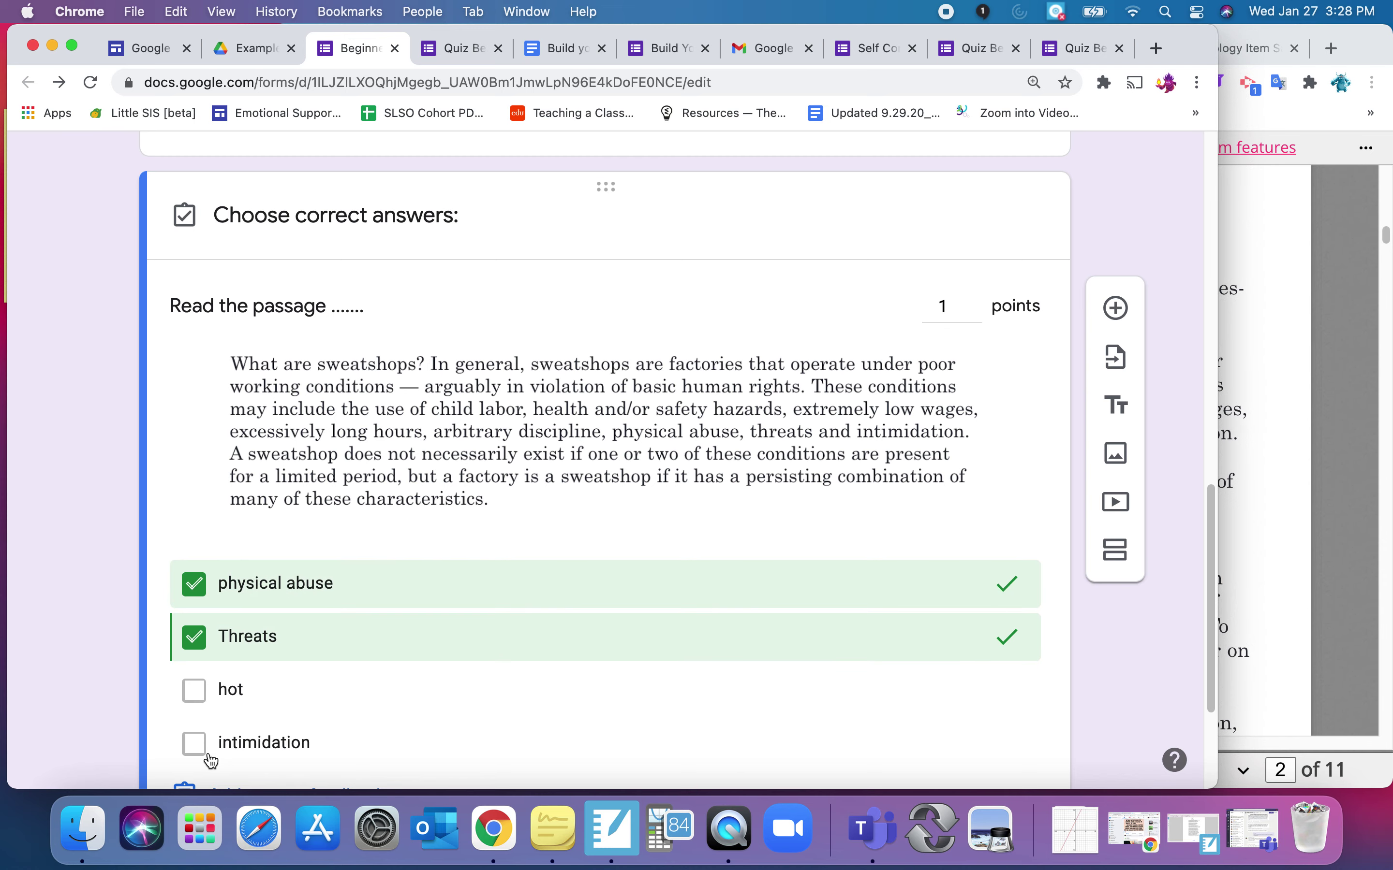
pyautogui.click(194, 743)
pyautogui.scroll(-4, 565, 681)
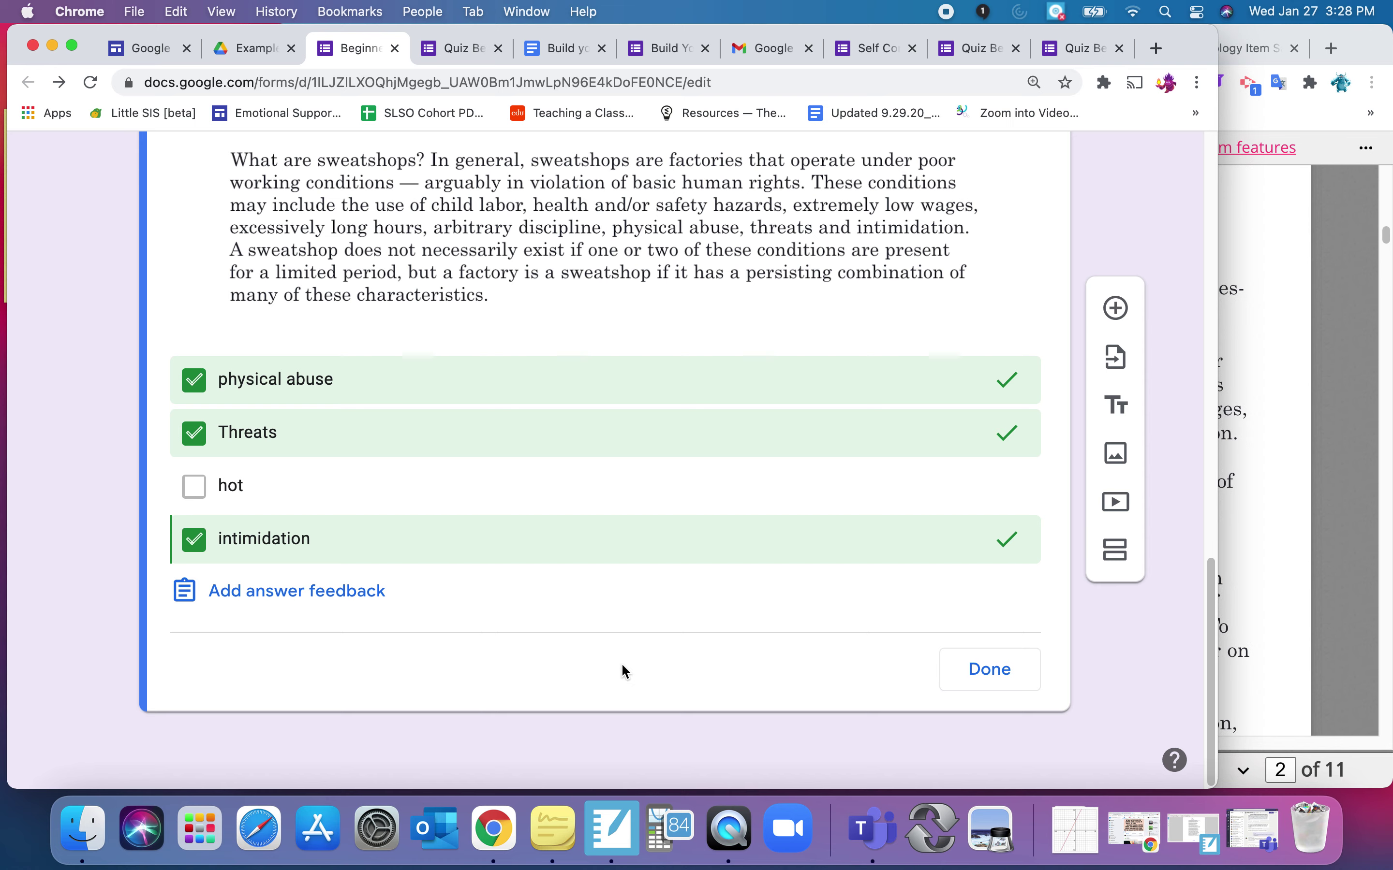
pyautogui.click(993, 671)
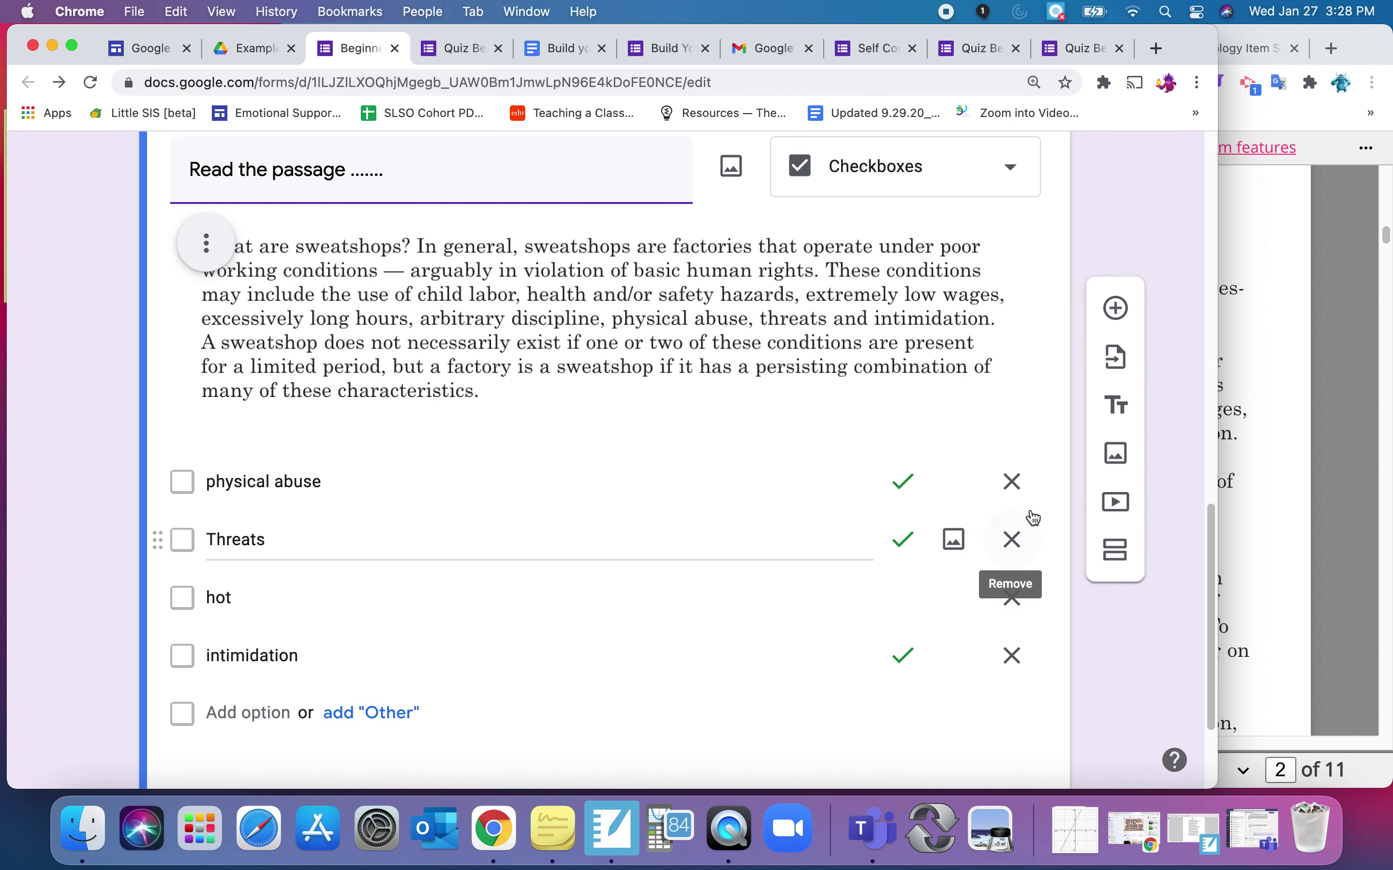
# - Make the passage question required and add a third section
pyautogui.scroll(-3, 1049, 628)
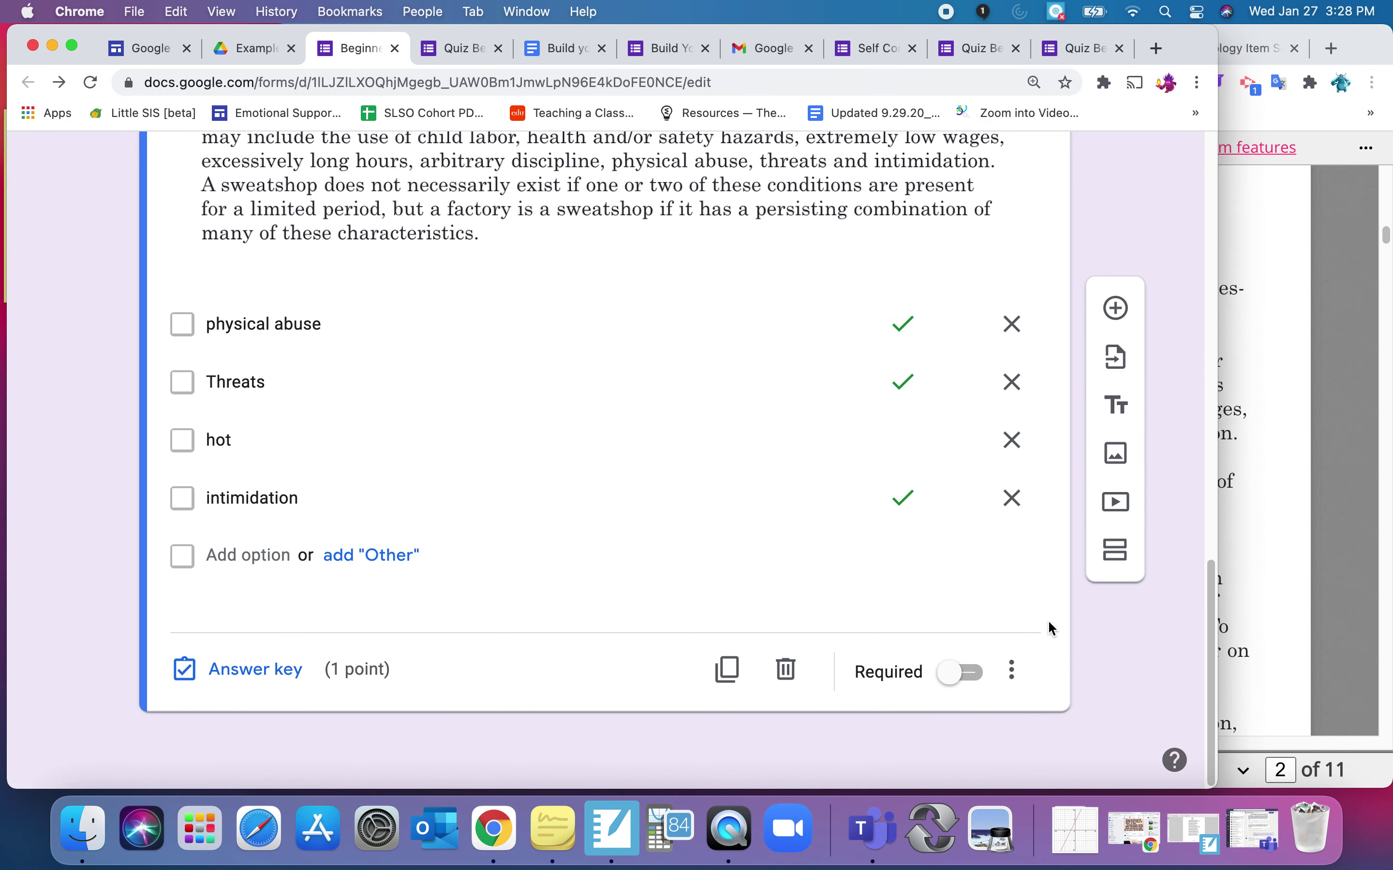
pyautogui.click(971, 674)
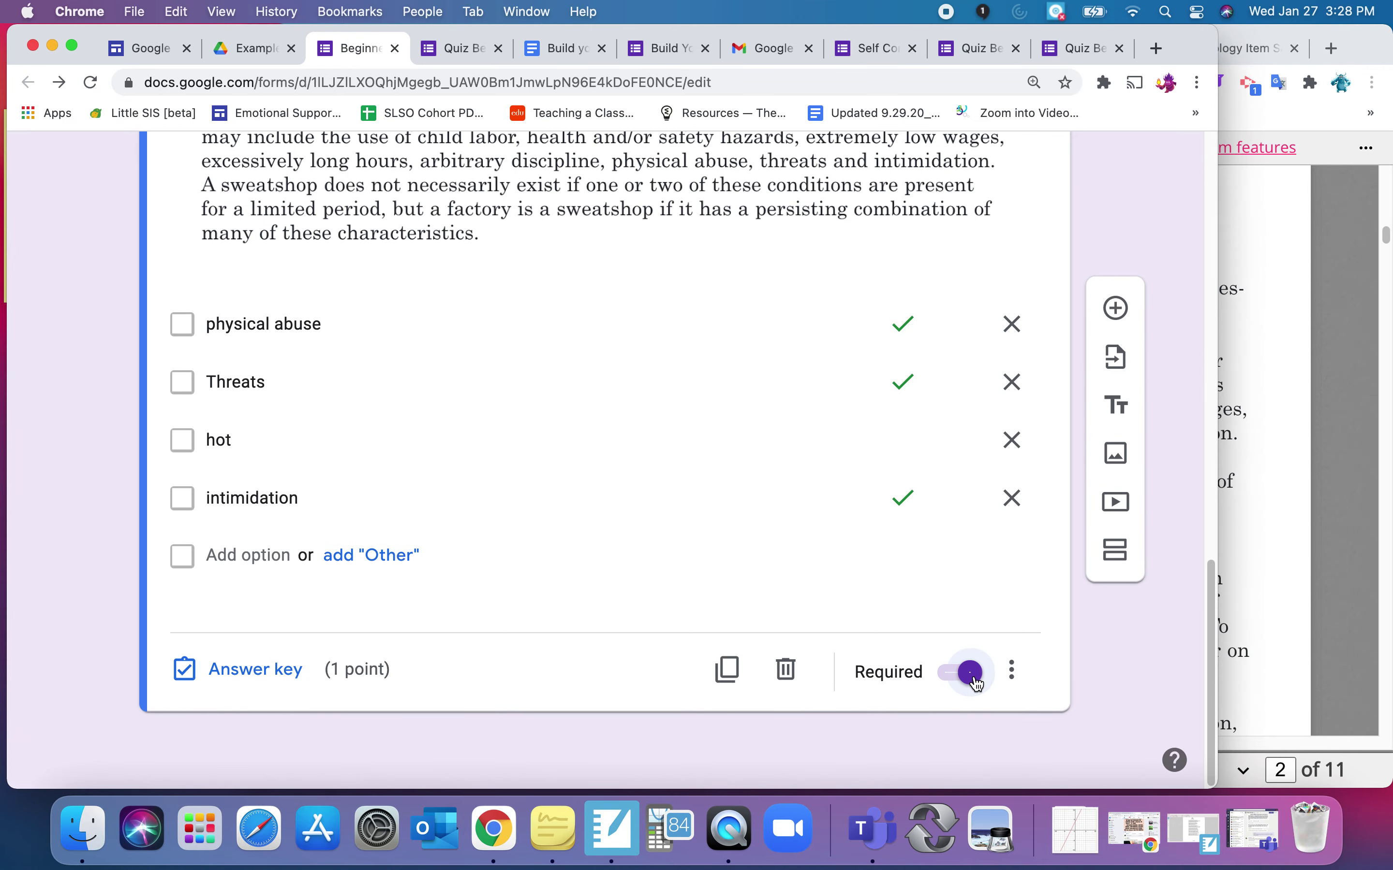
pyautogui.click(1119, 553)
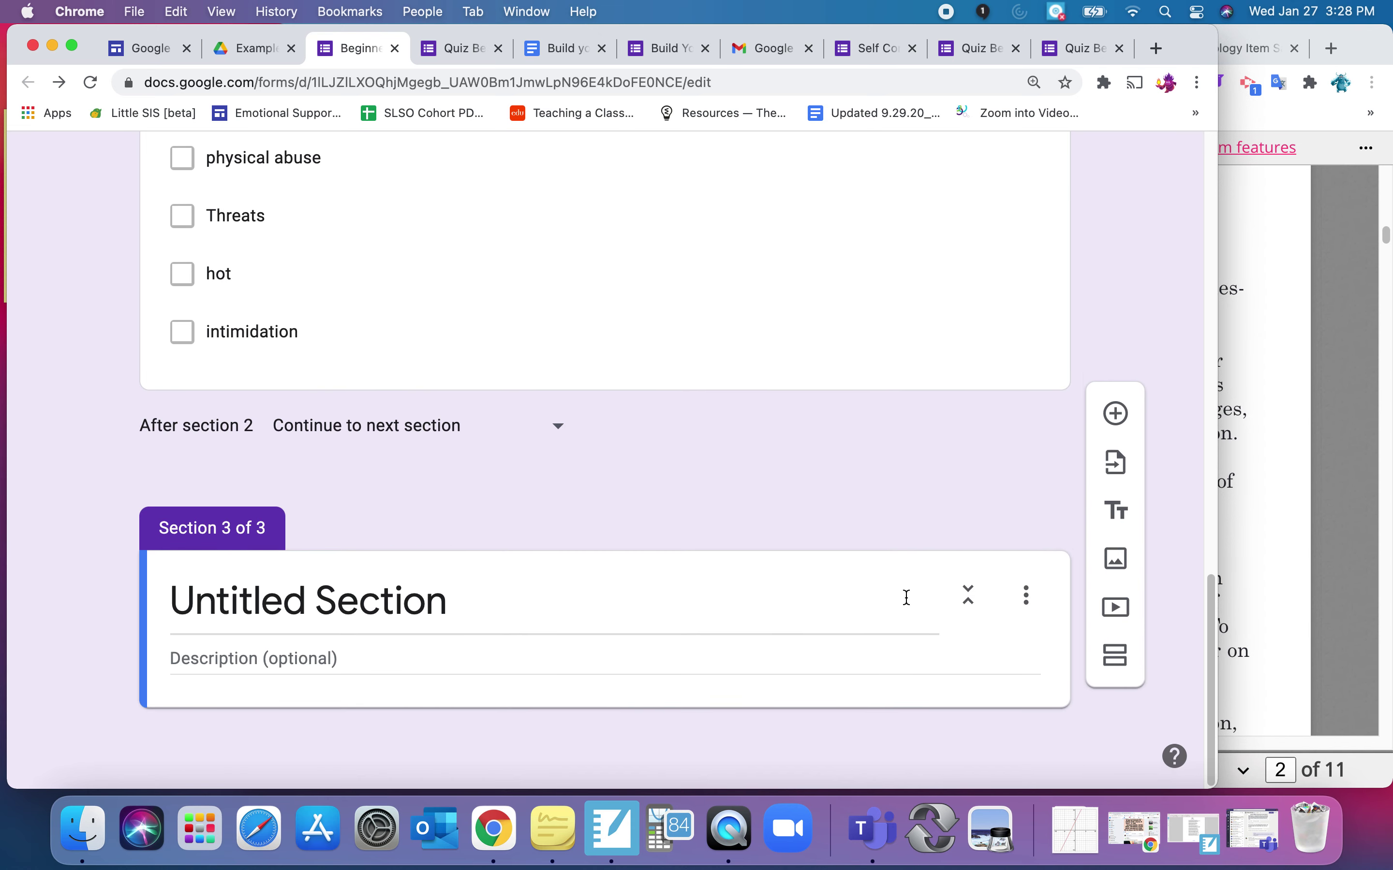
# - Title section 3 'ELA' and upload the 3.00.50 PM Desktop screenshot as an image
pyautogui.write('E')
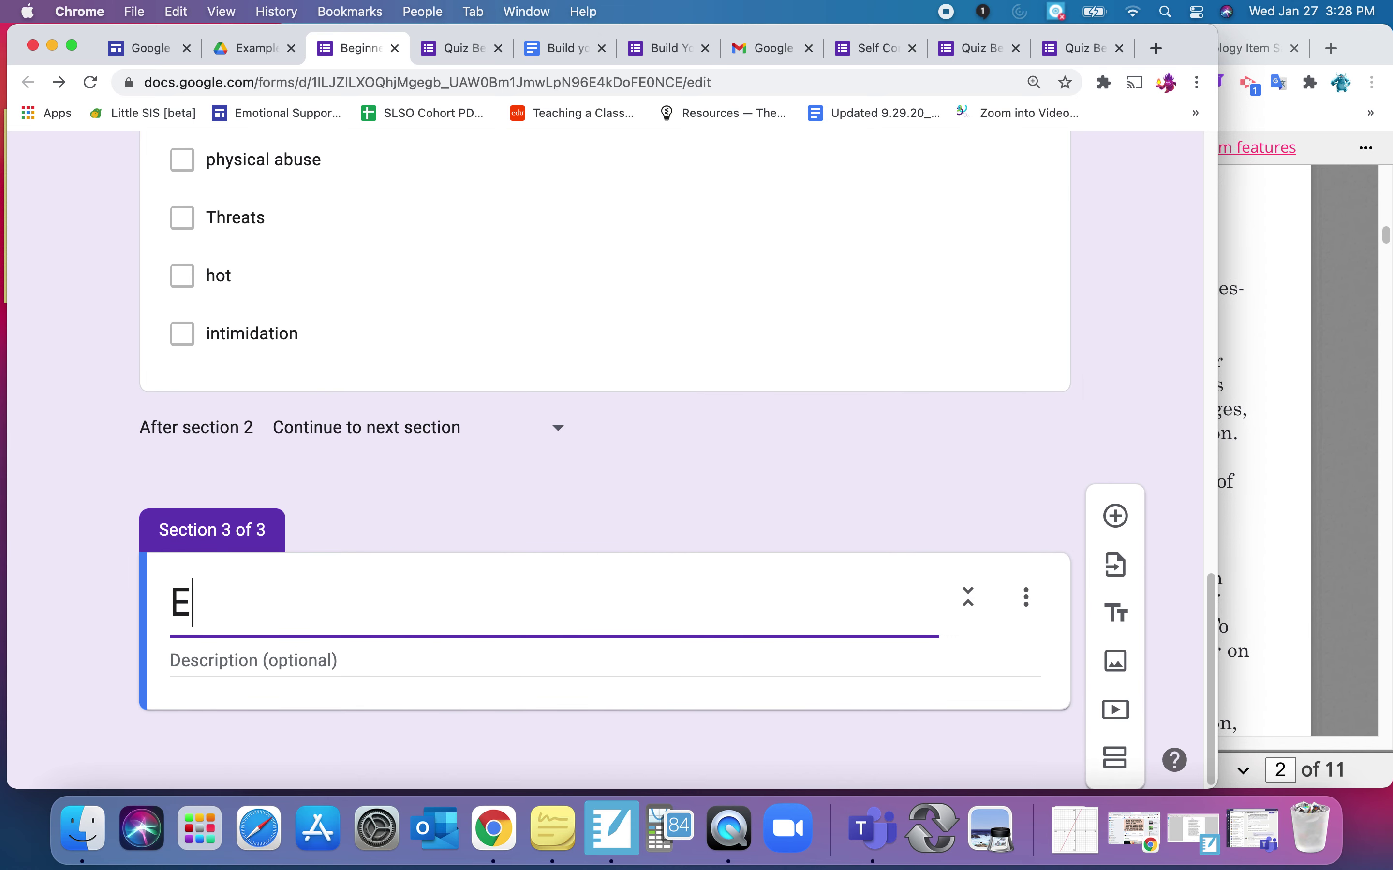
pyautogui.write('LA')
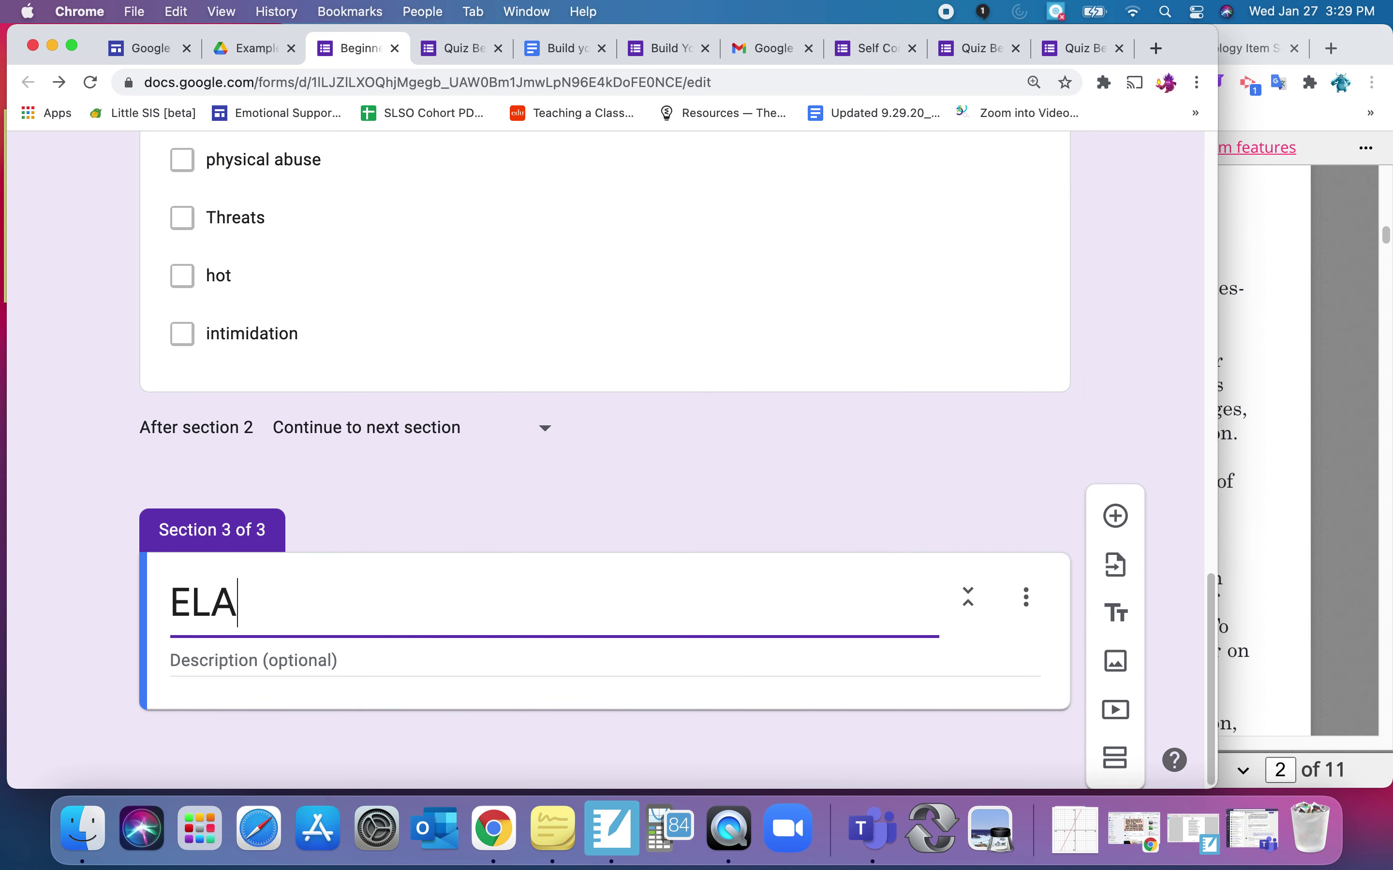
pyautogui.click(1129, 667)
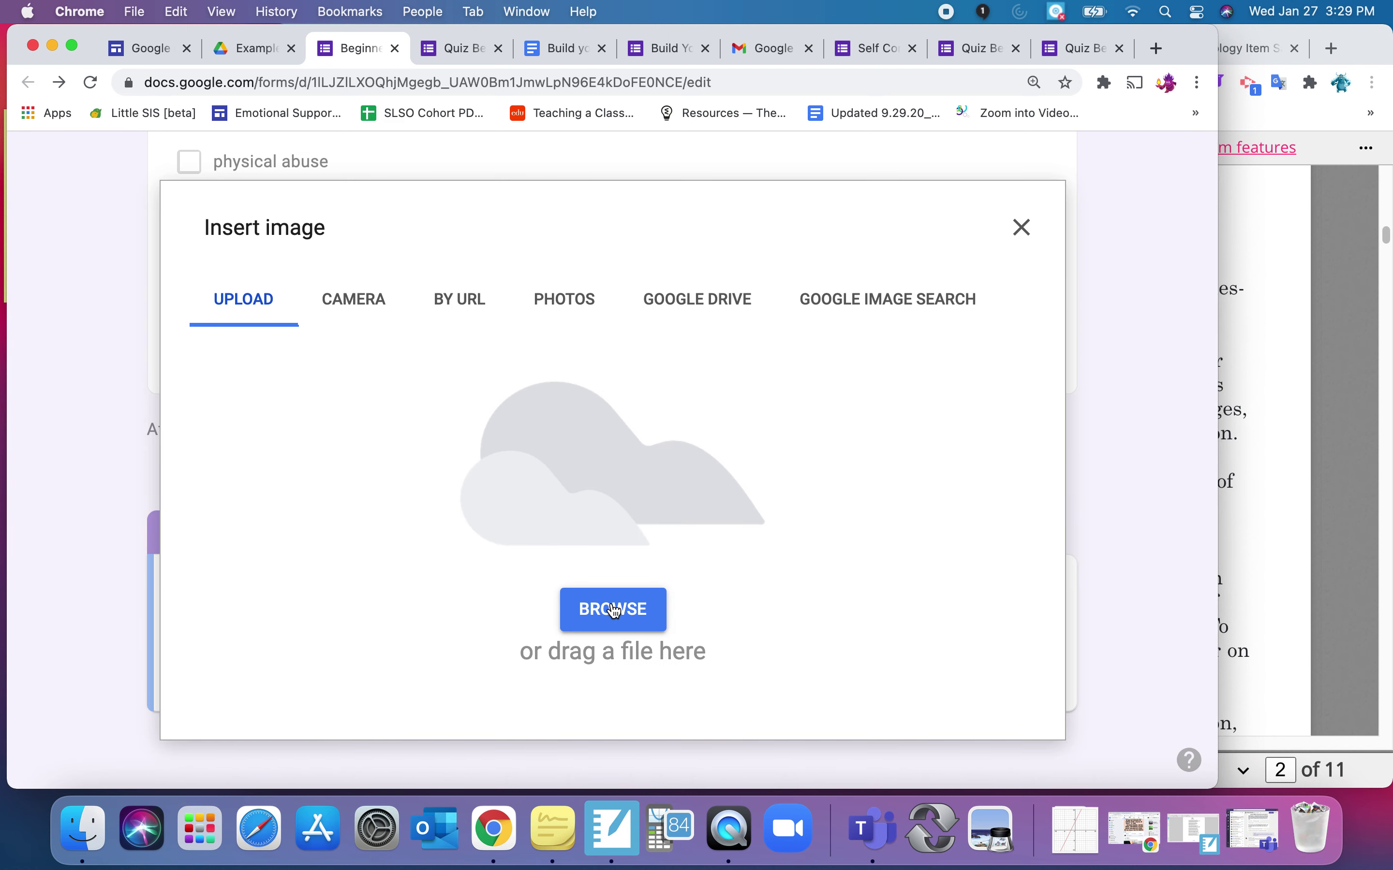
pyautogui.click(615, 610)
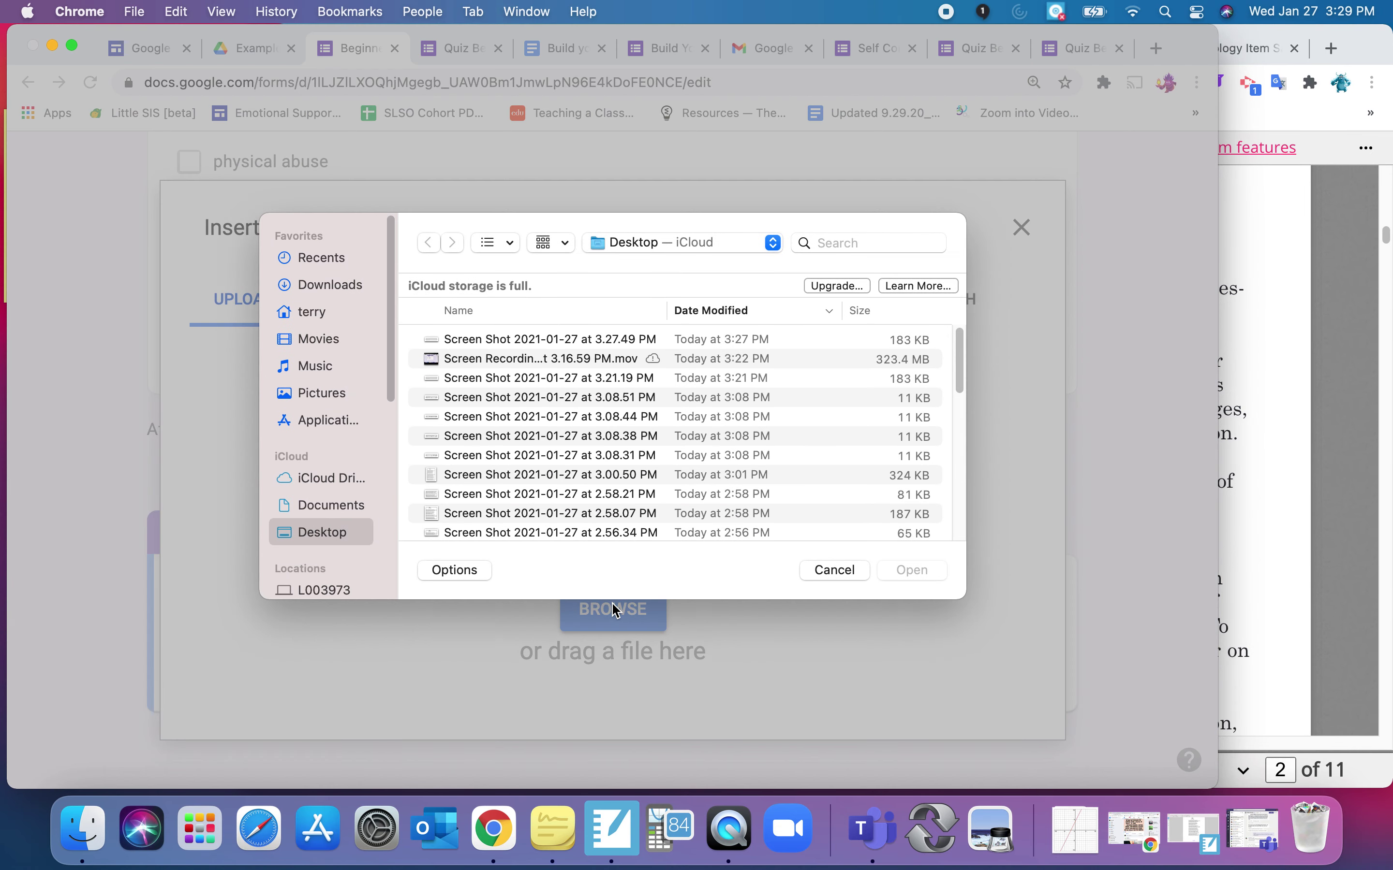
pyautogui.doubleClick(599, 475)
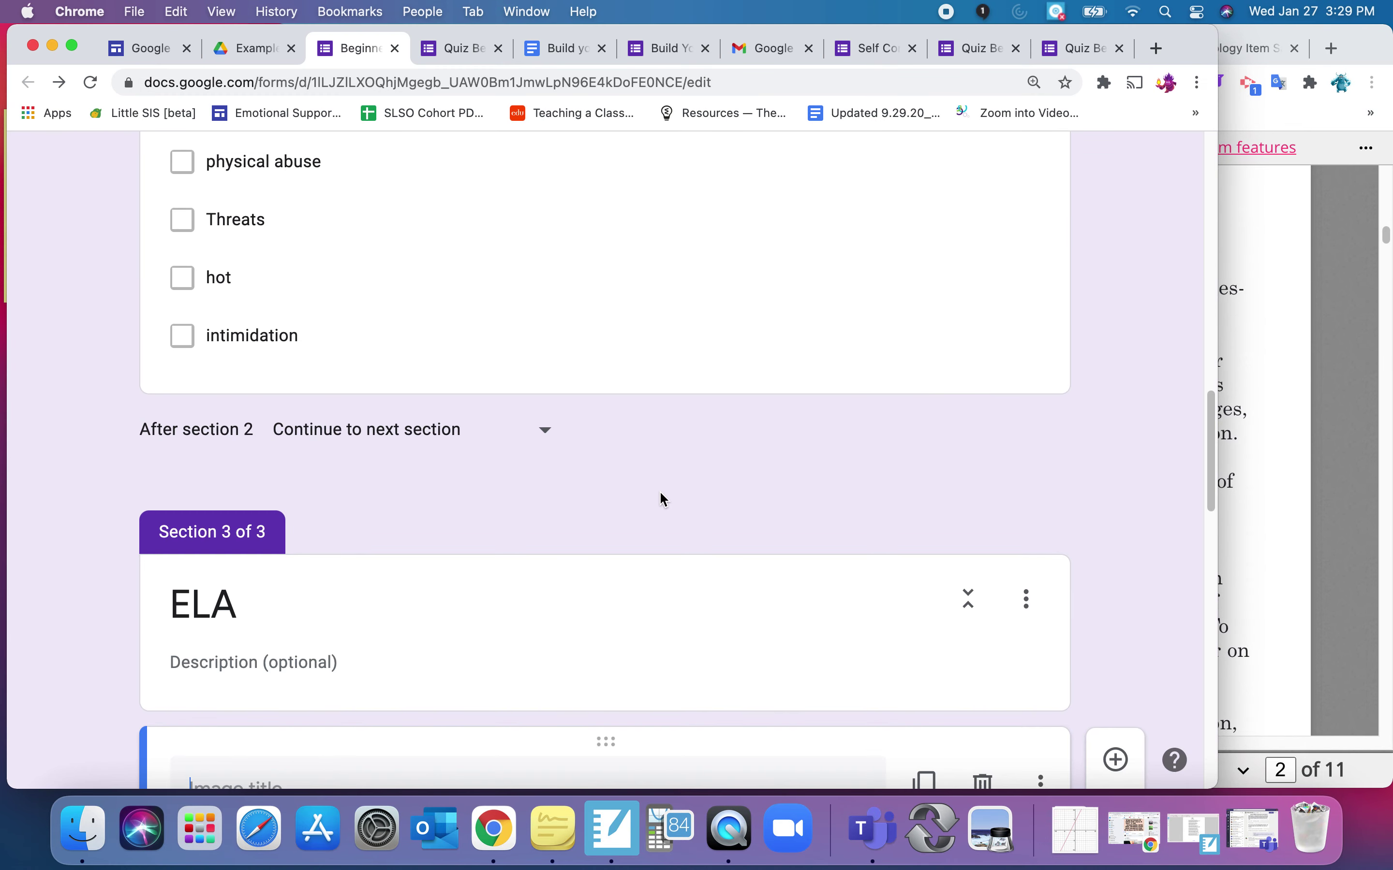
# - Caption the Wind poem image 'Use this passage for the next 5 questions' and add a question below
pyautogui.scroll(-15, 685, 532)
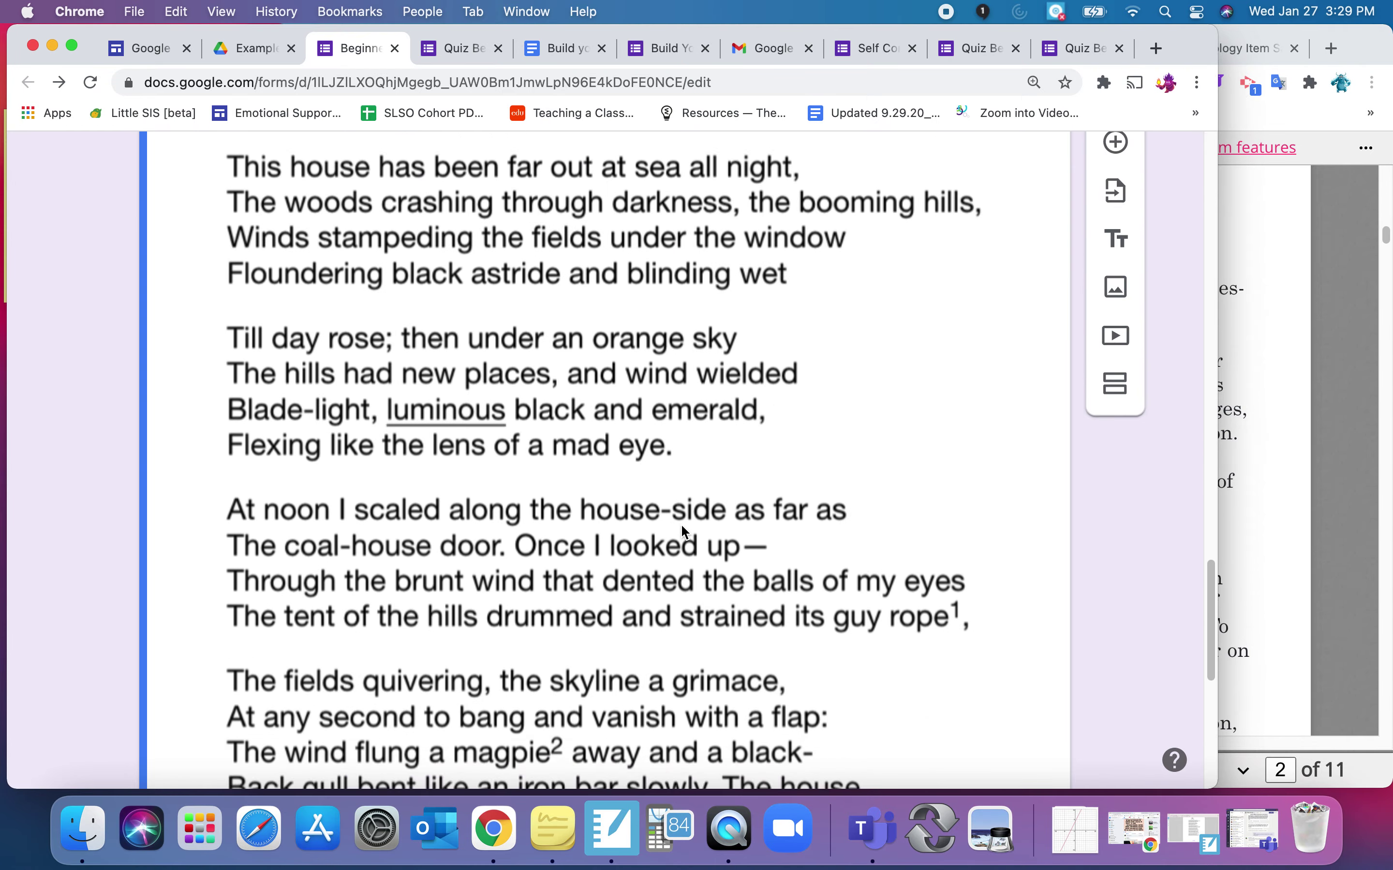
pyautogui.scroll(-5, 685, 532)
pyautogui.scroll(18, 685, 532)
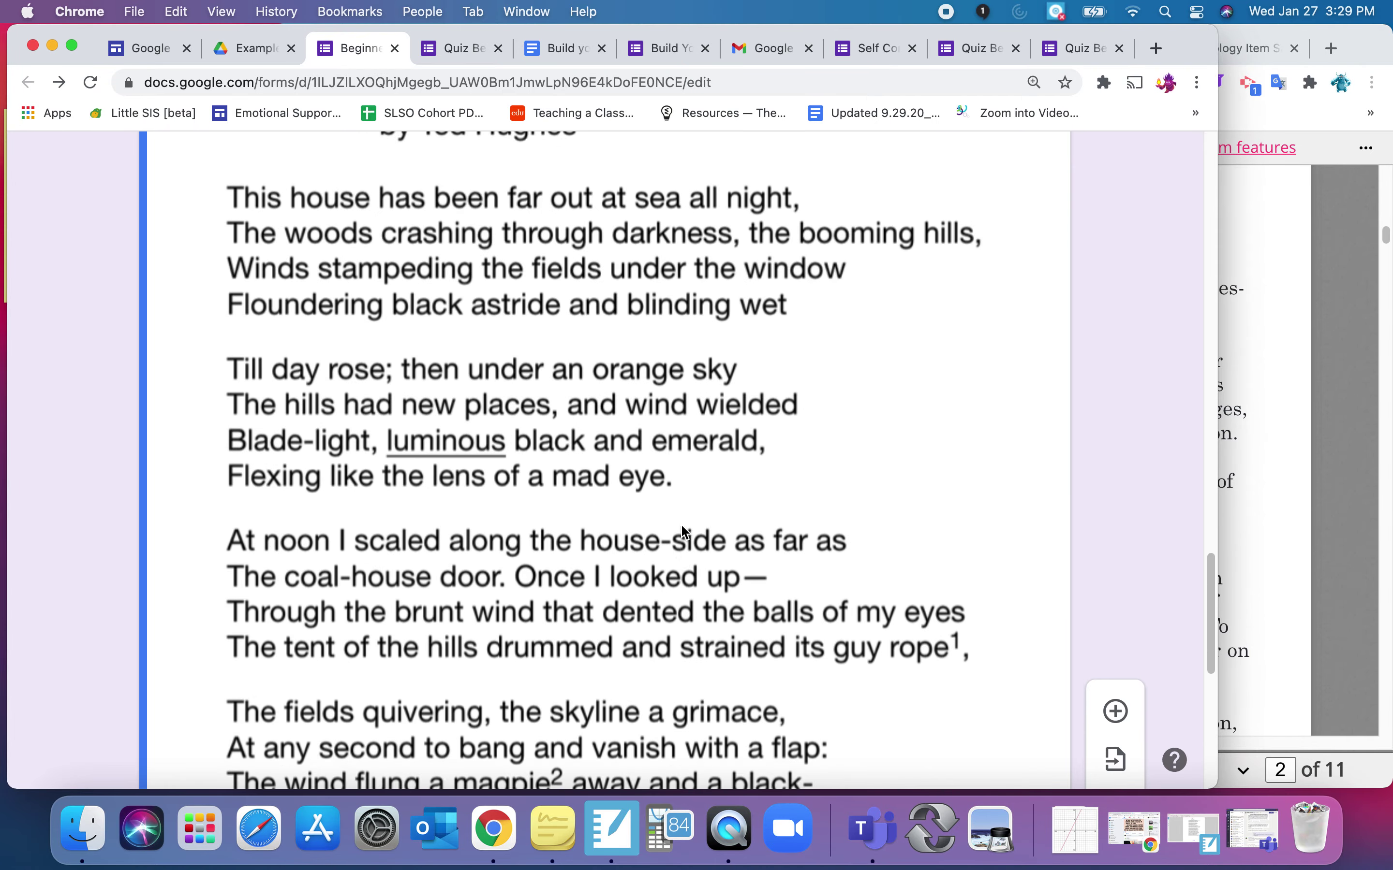
pyautogui.scroll(3, 685, 532)
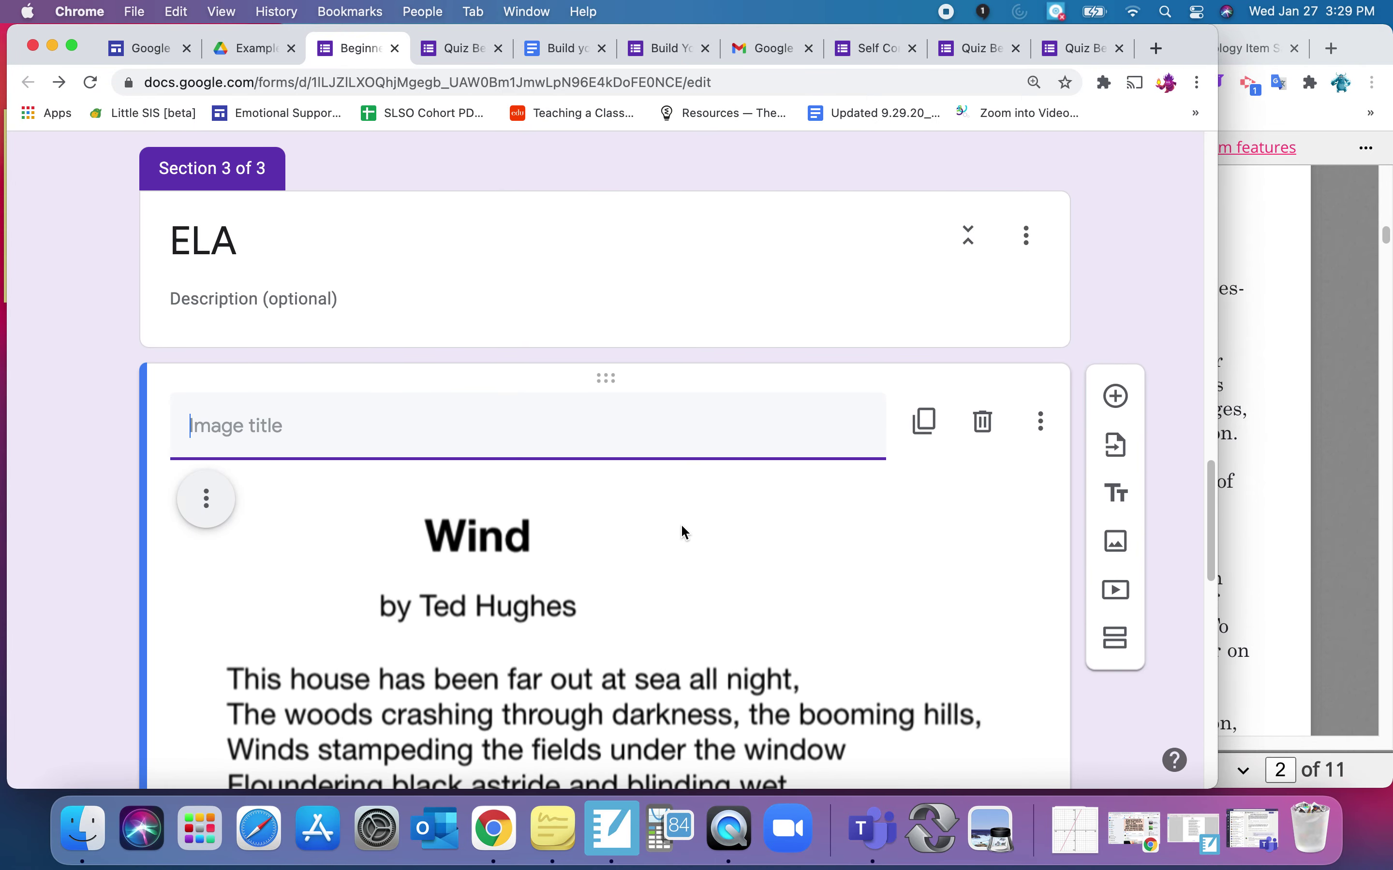
pyautogui.write('Use this passage for the next')
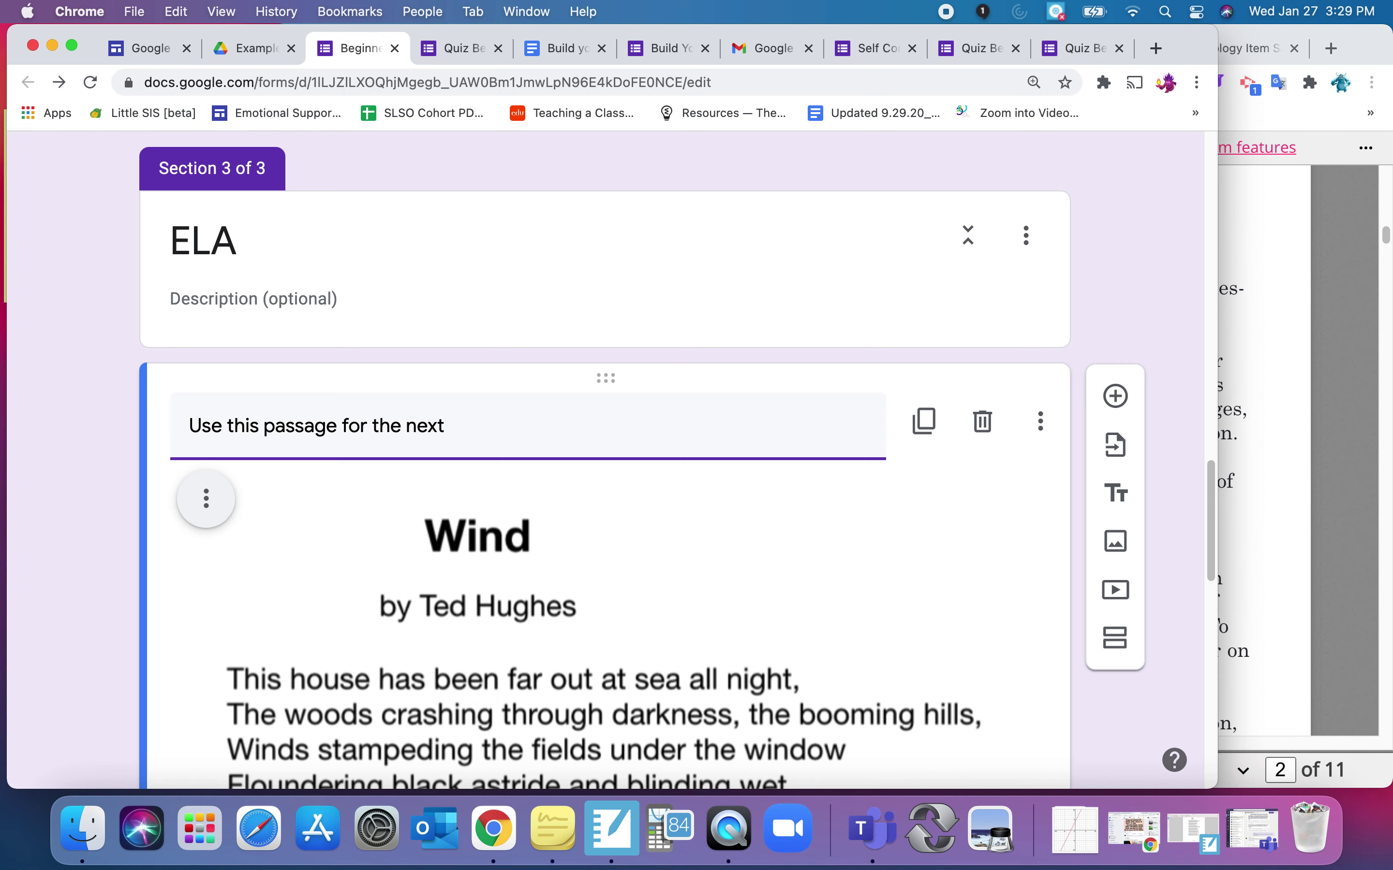
pyautogui.write('5 questions')
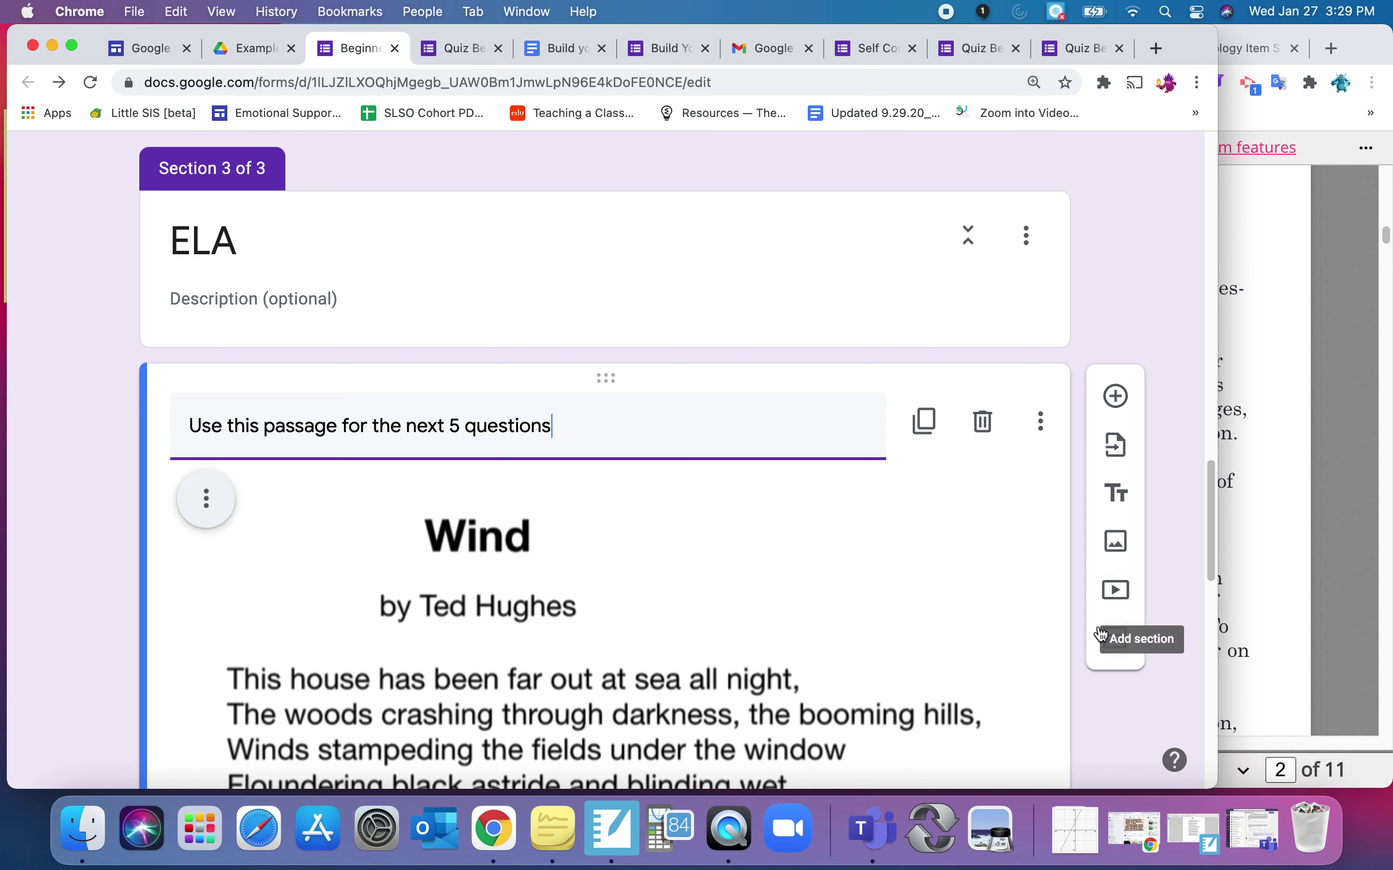
pyautogui.click(1124, 407)
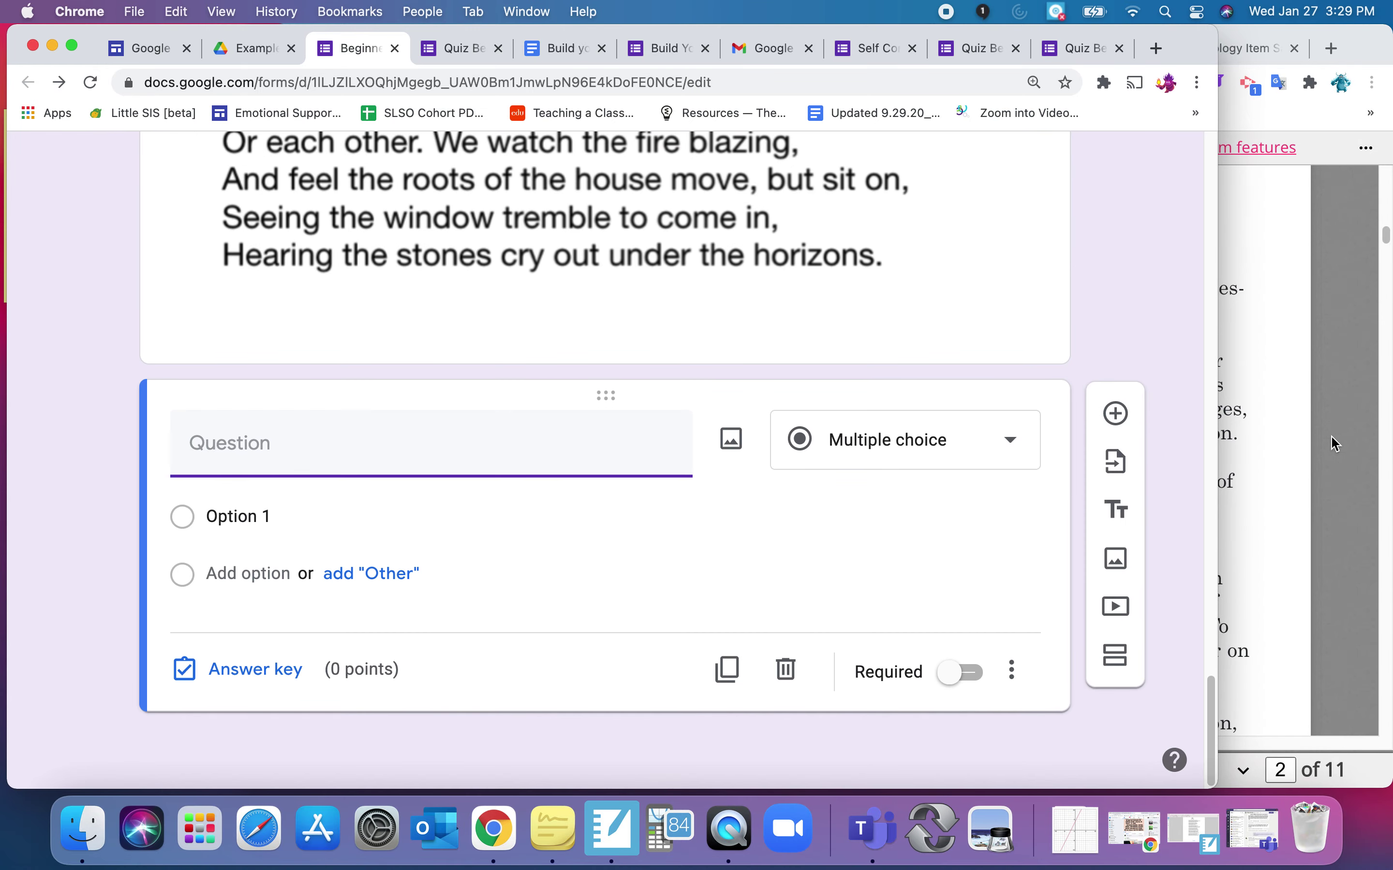
pyautogui.click(1332, 436)
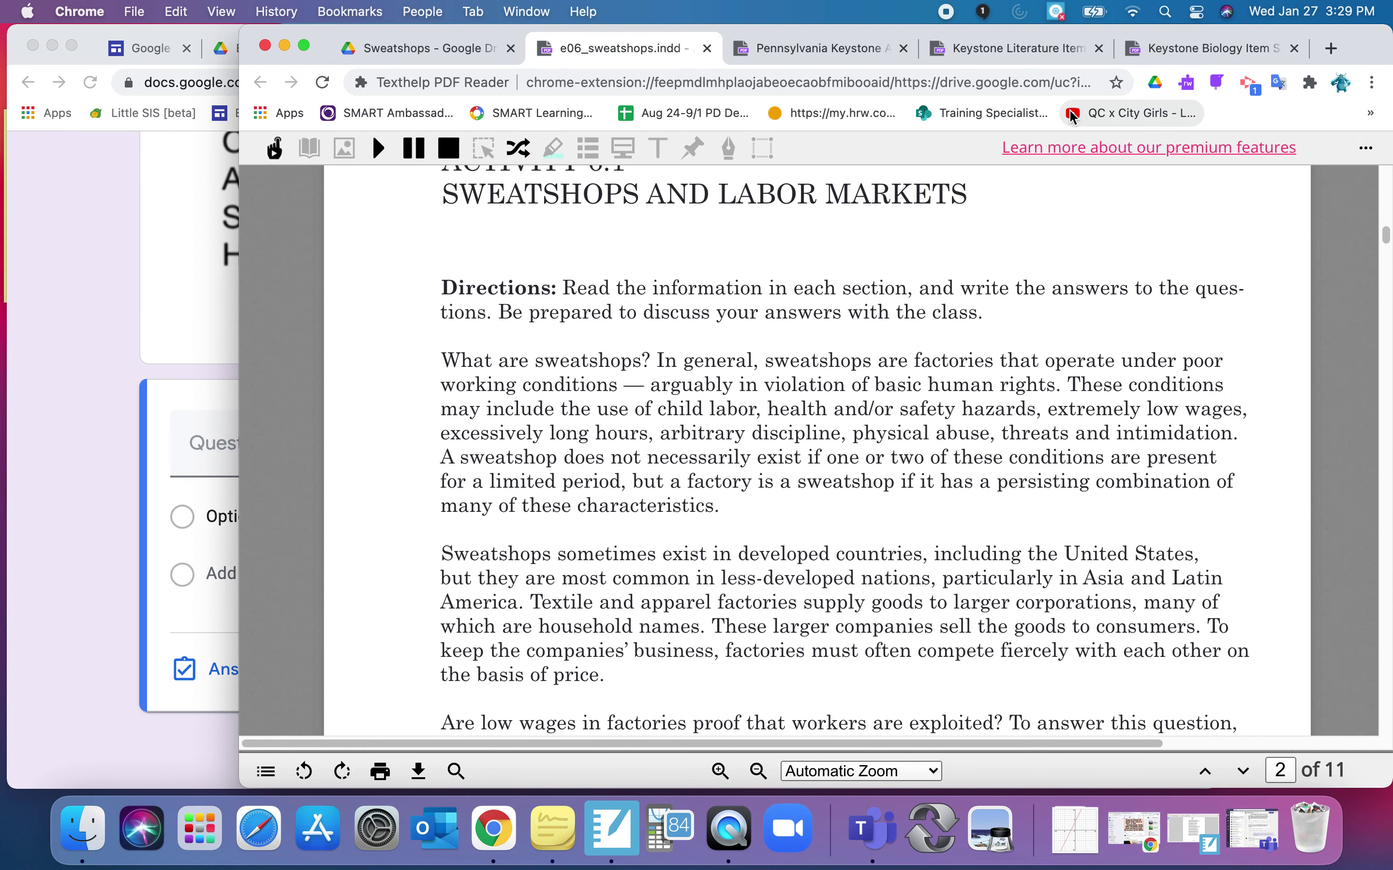
# - Paste question 11 from the Keystone Literature sampler as the question title
pyautogui.click(1032, 47)
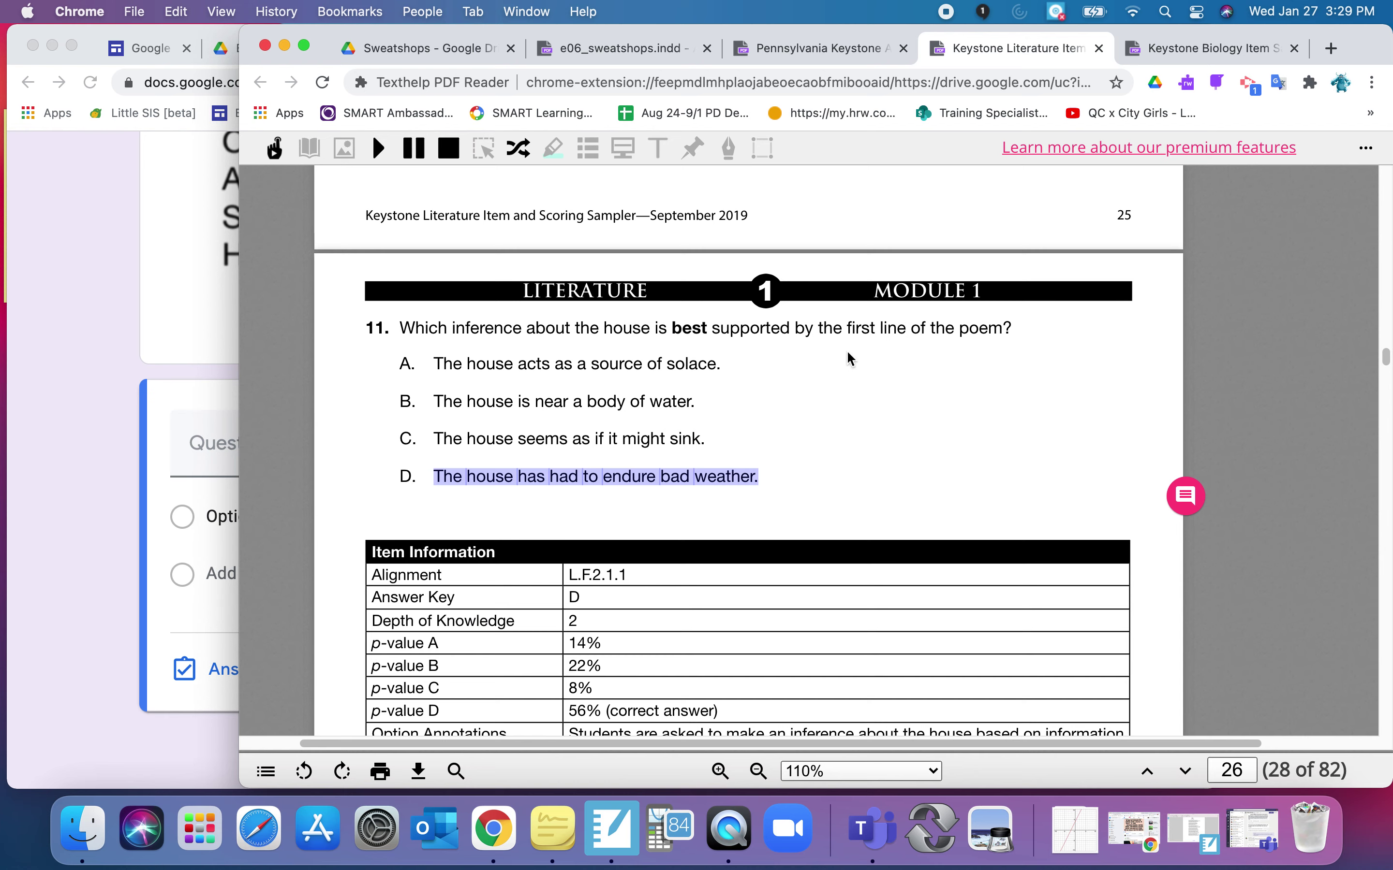
pyautogui.click(401, 326)
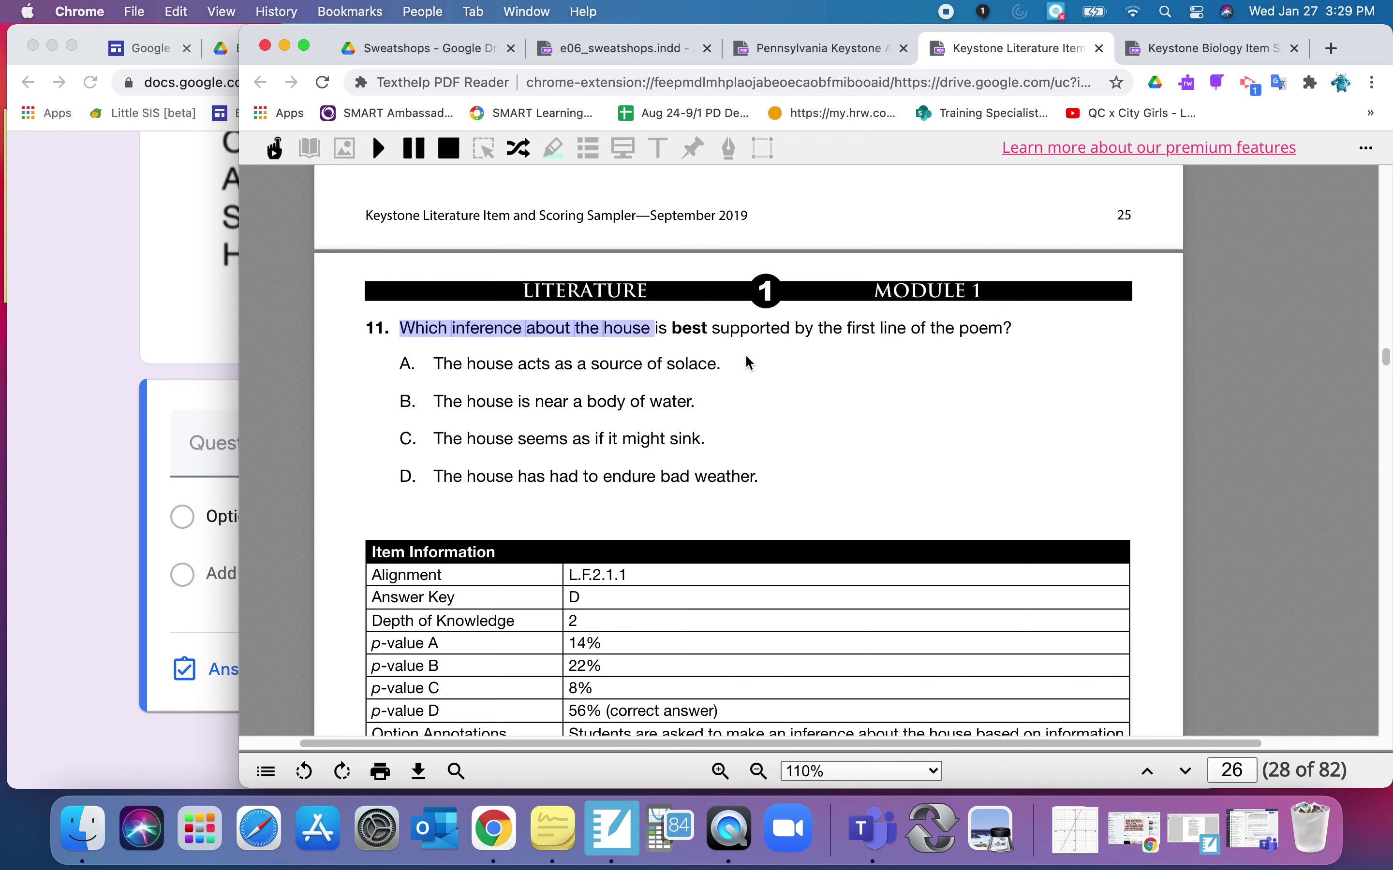
pyautogui.moveTo(749, 363); pyautogui.dragTo(1008, 328)
pyautogui.press('super+c')
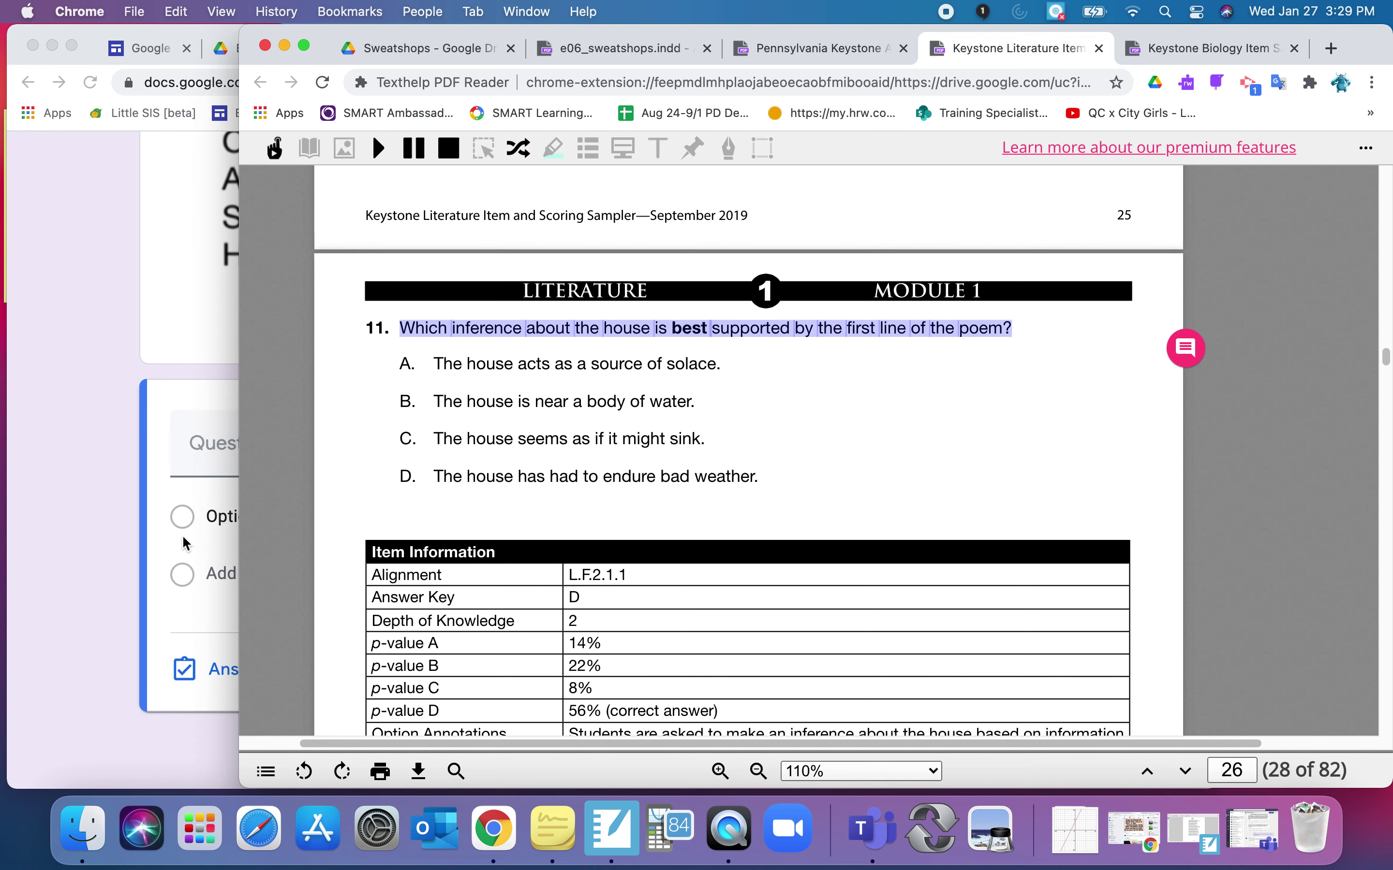
pyautogui.click(203, 493)
pyautogui.click(304, 510)
pyautogui.press('super+v')
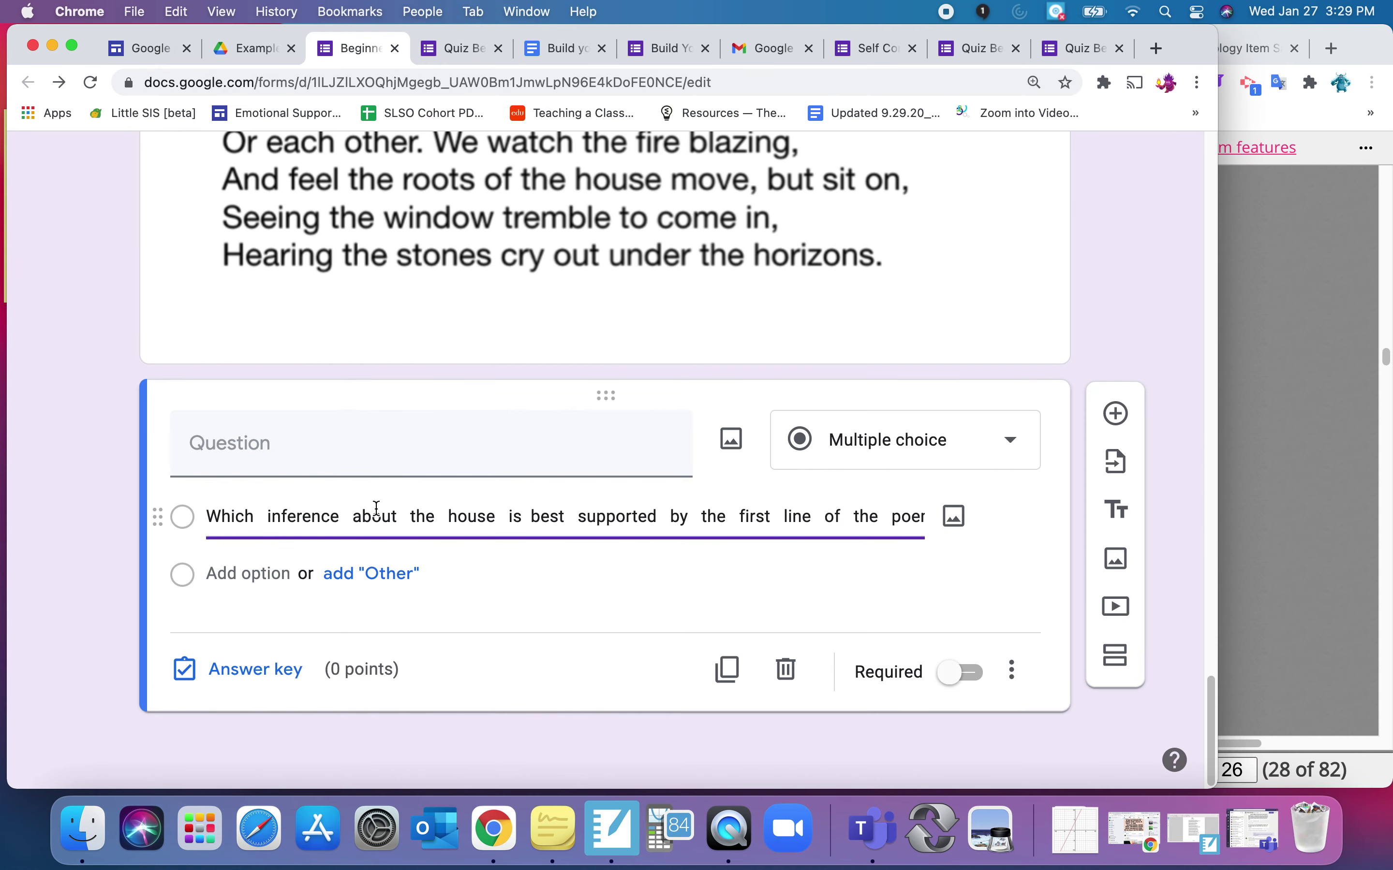
pyautogui.click(448, 455)
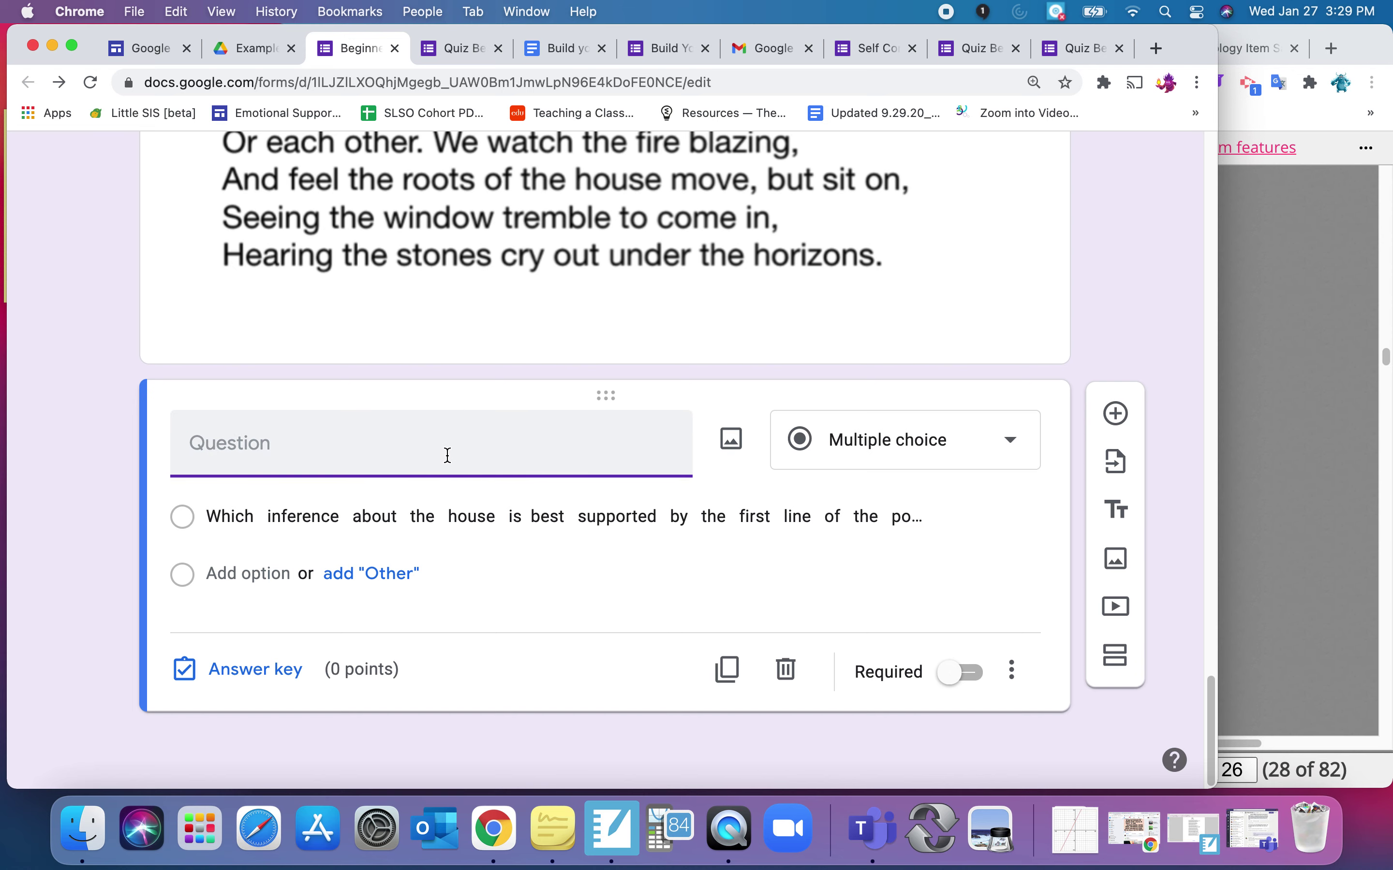
pyautogui.press('super+v')
pyautogui.click(389, 536)
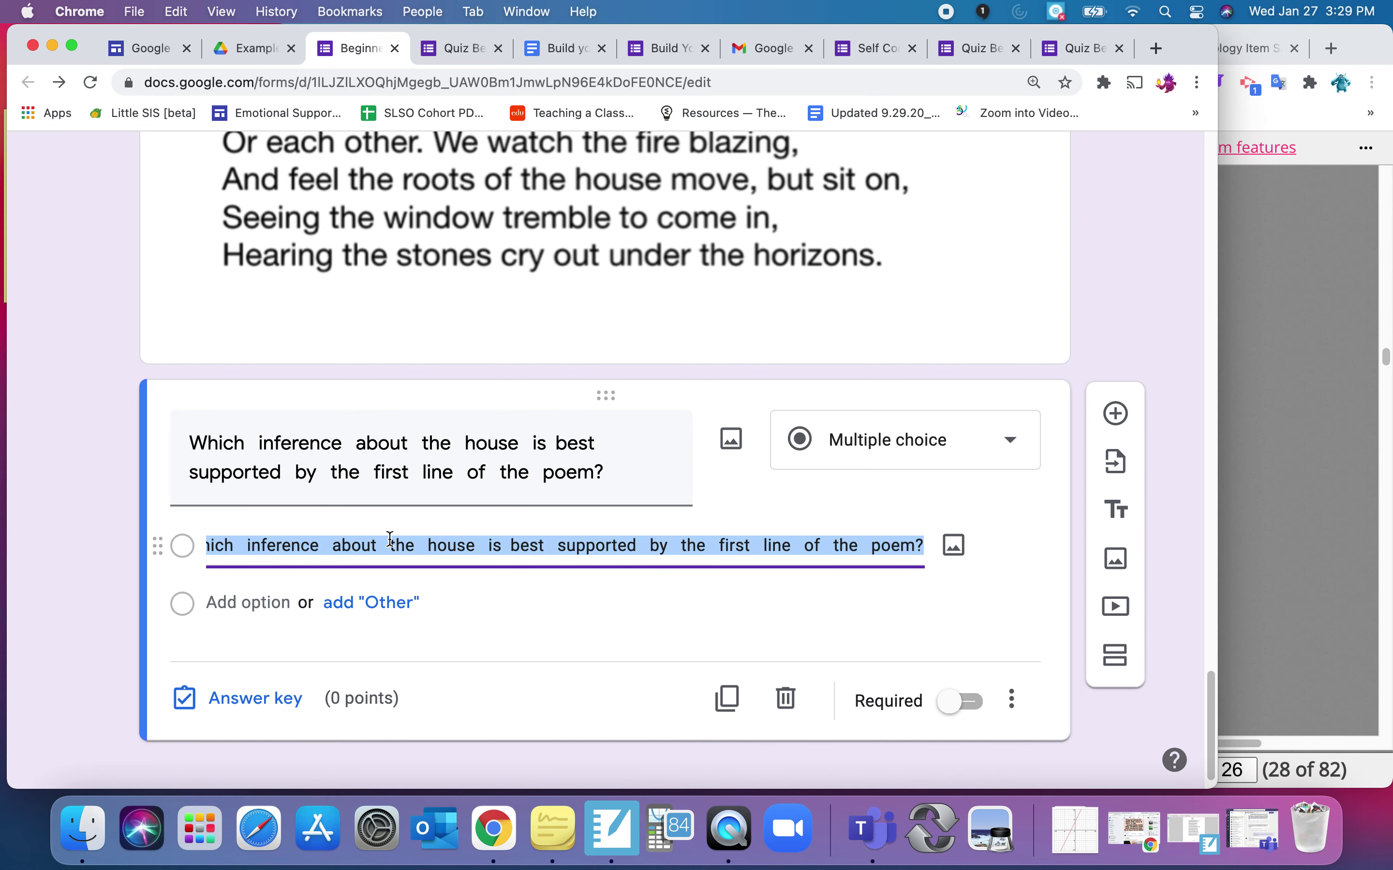
pyautogui.press('BackSpace')
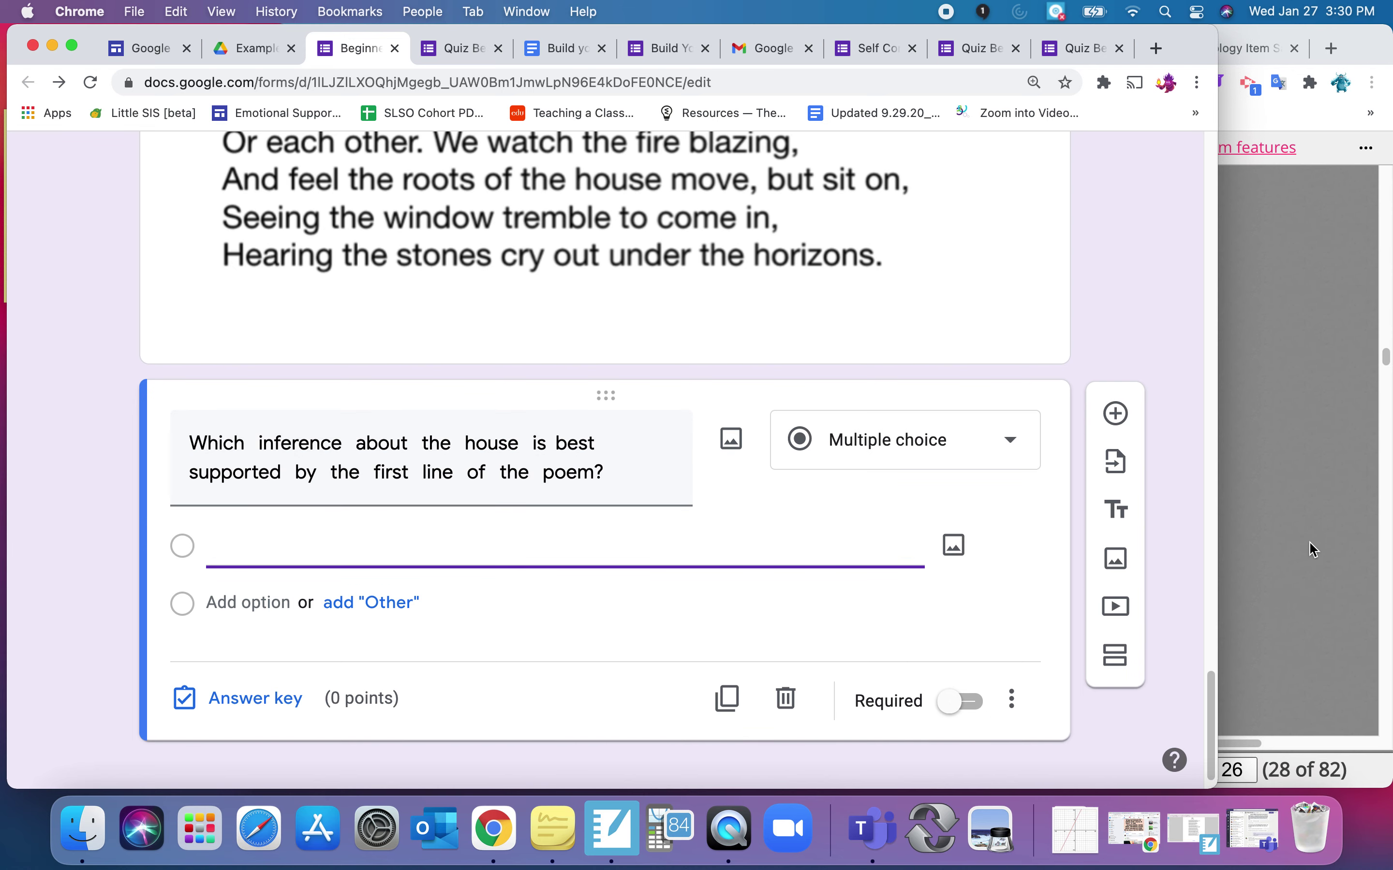
# - Paste answers A and D from the PDF as the two answer choices
pyautogui.click(1302, 602)
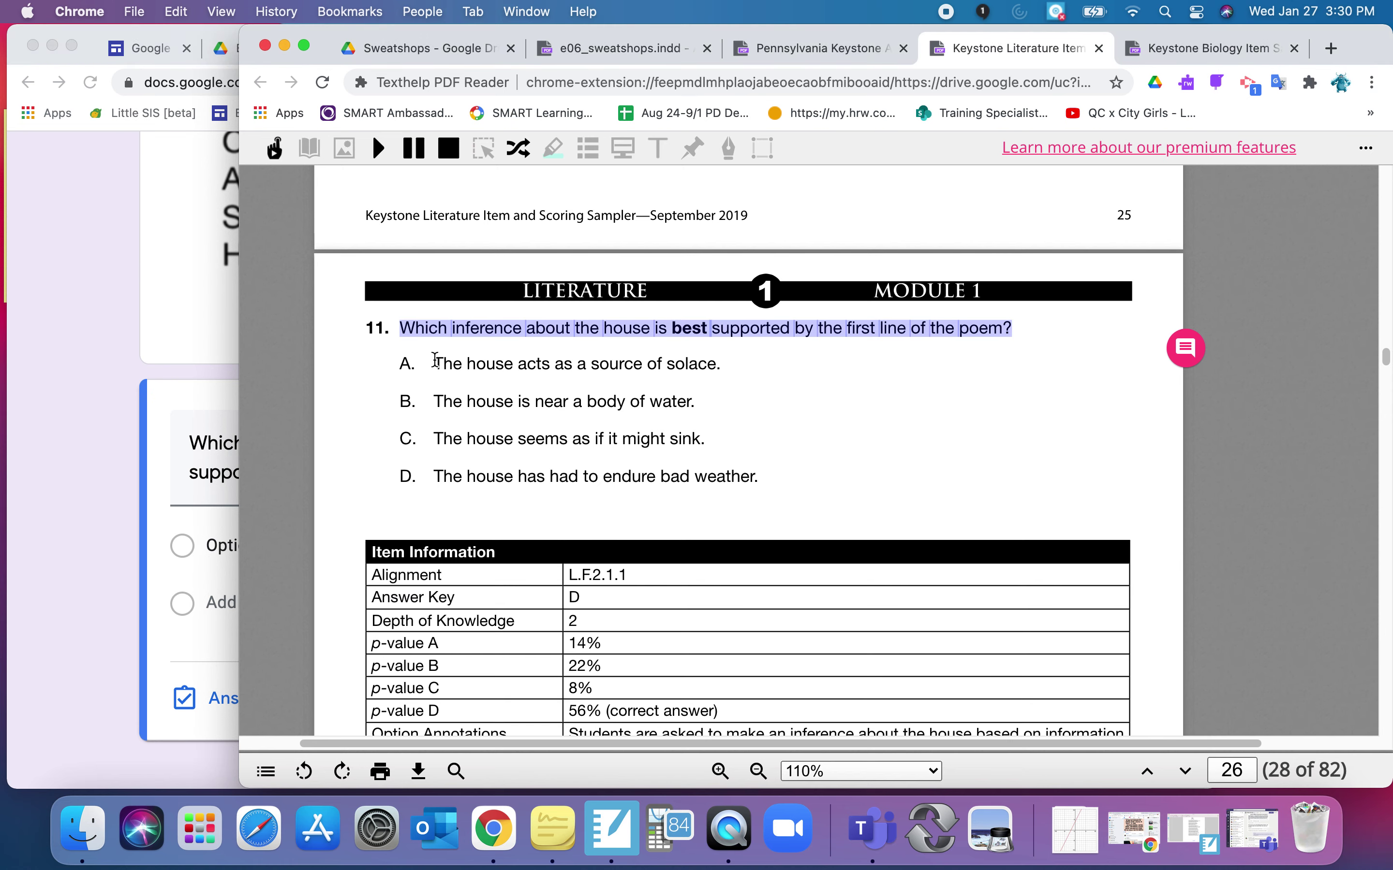
pyautogui.moveTo(436, 363); pyautogui.dragTo(709, 365)
pyautogui.press('super+c')
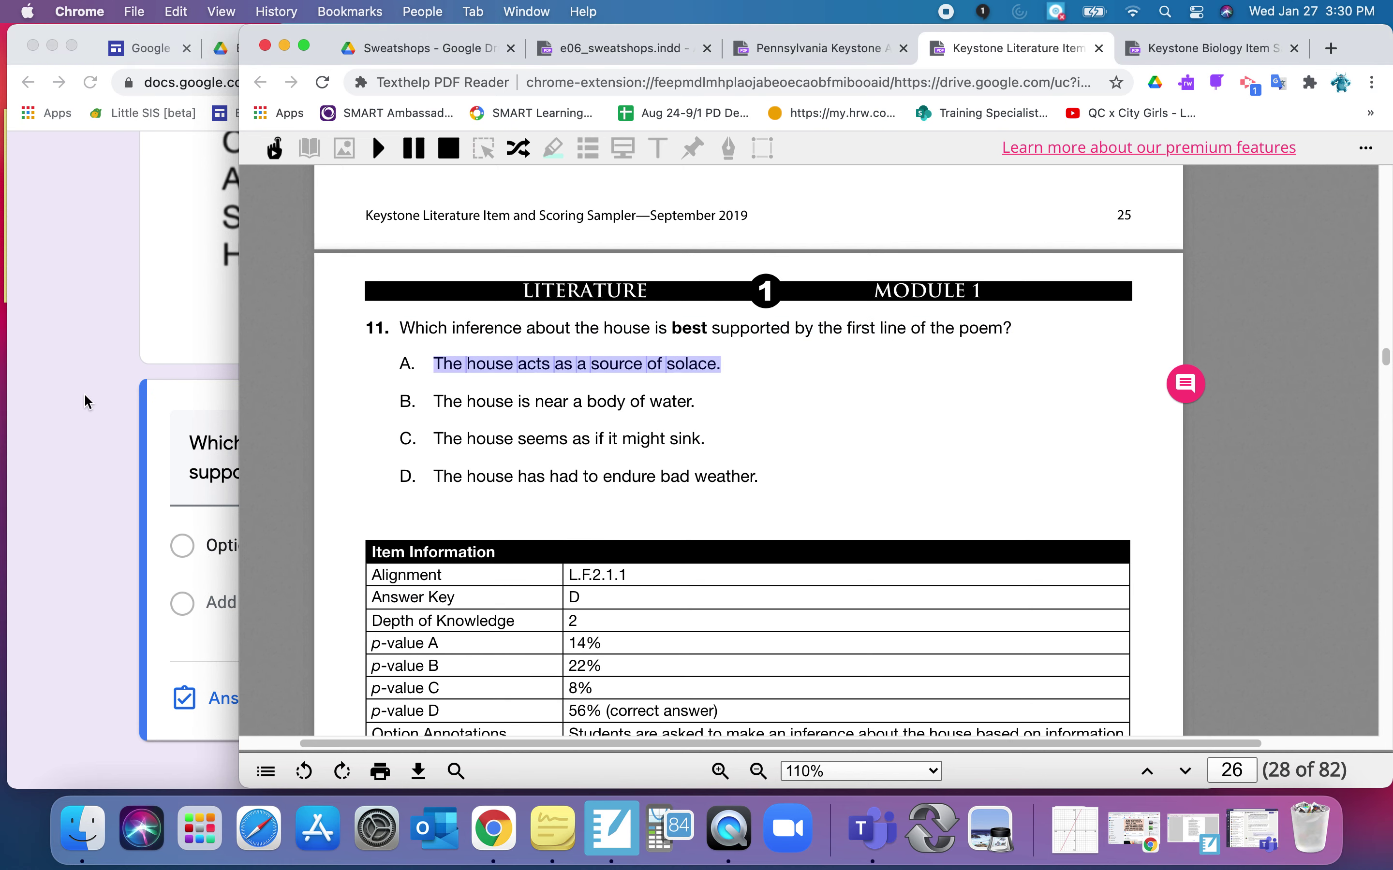
pyautogui.click(135, 536)
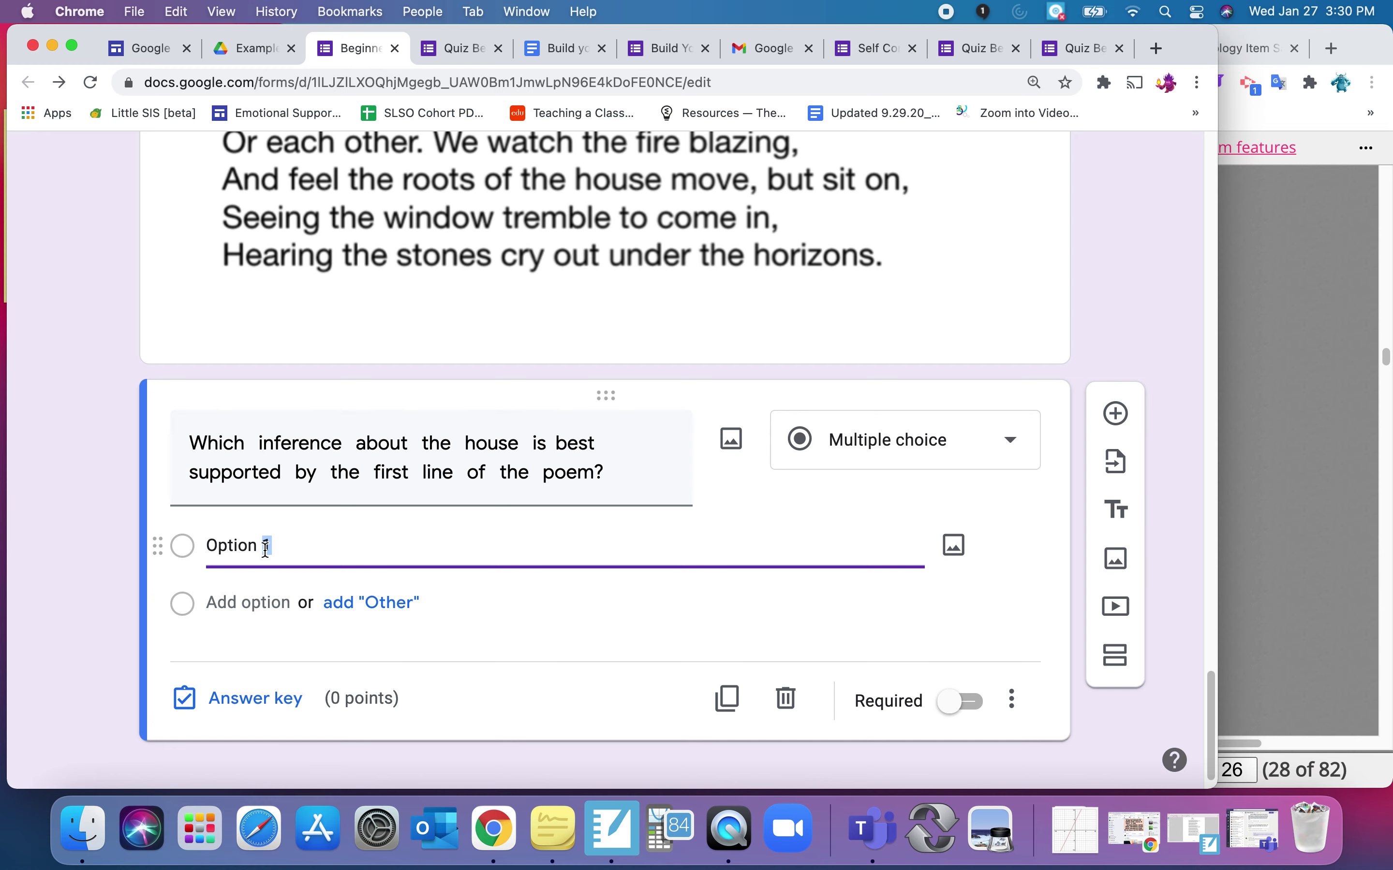
pyautogui.press('super+v')
pyautogui.click(1378, 500)
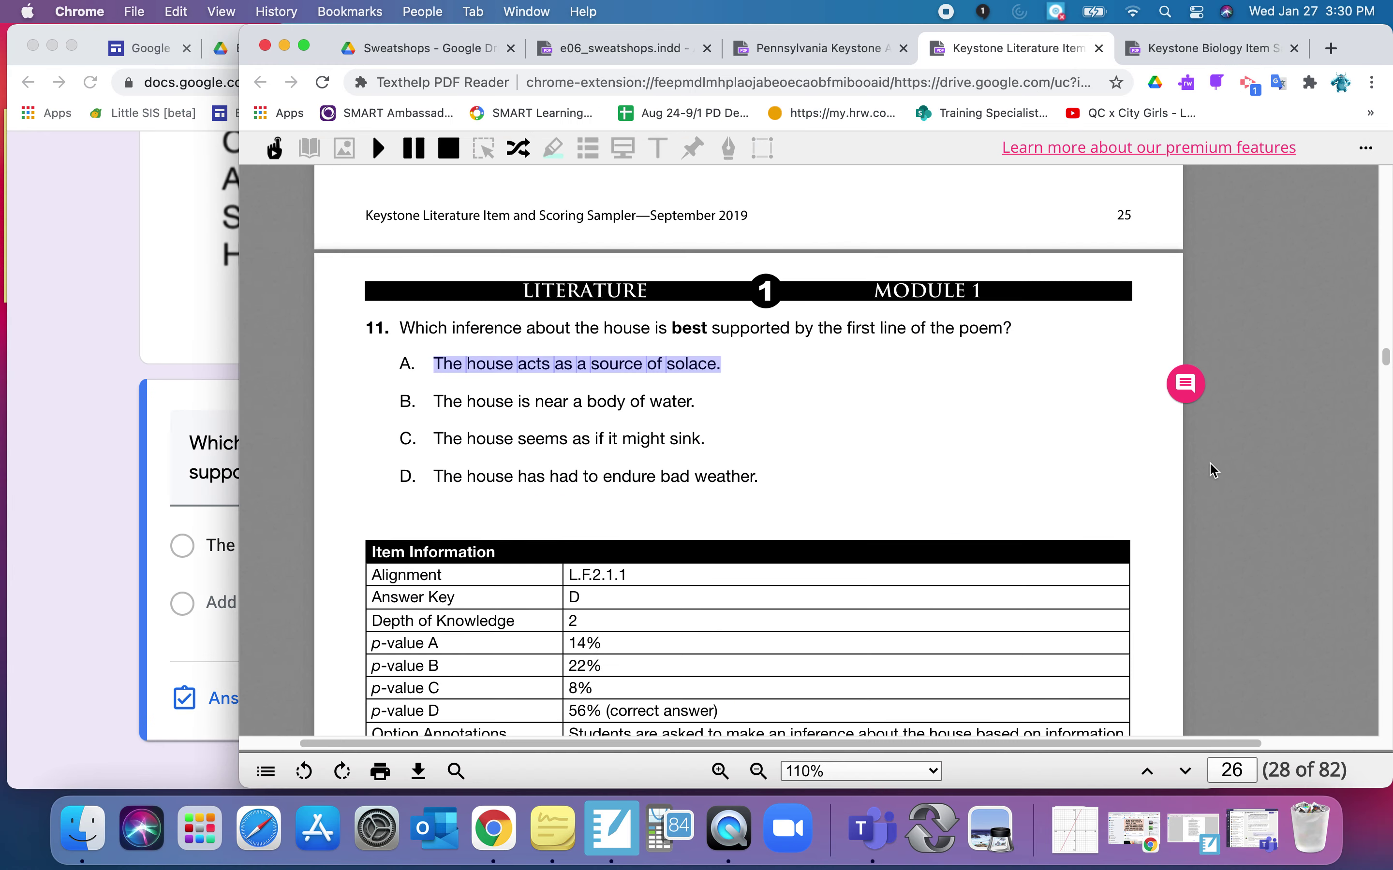
pyautogui.moveTo(436, 476); pyautogui.dragTo(661, 477)
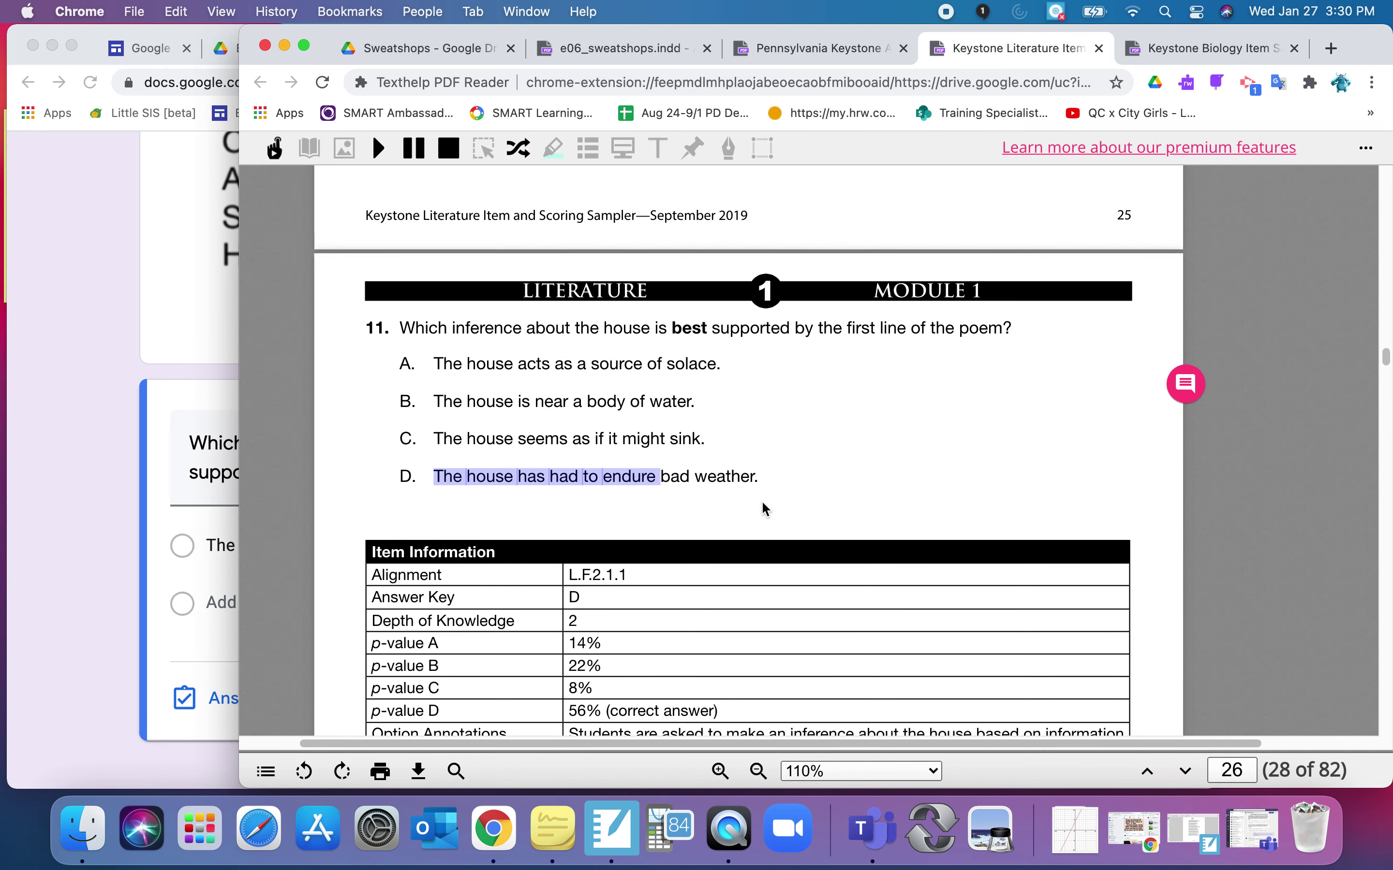
pyautogui.moveTo(768, 481); pyautogui.dragTo(758, 474)
pyautogui.press('super+c')
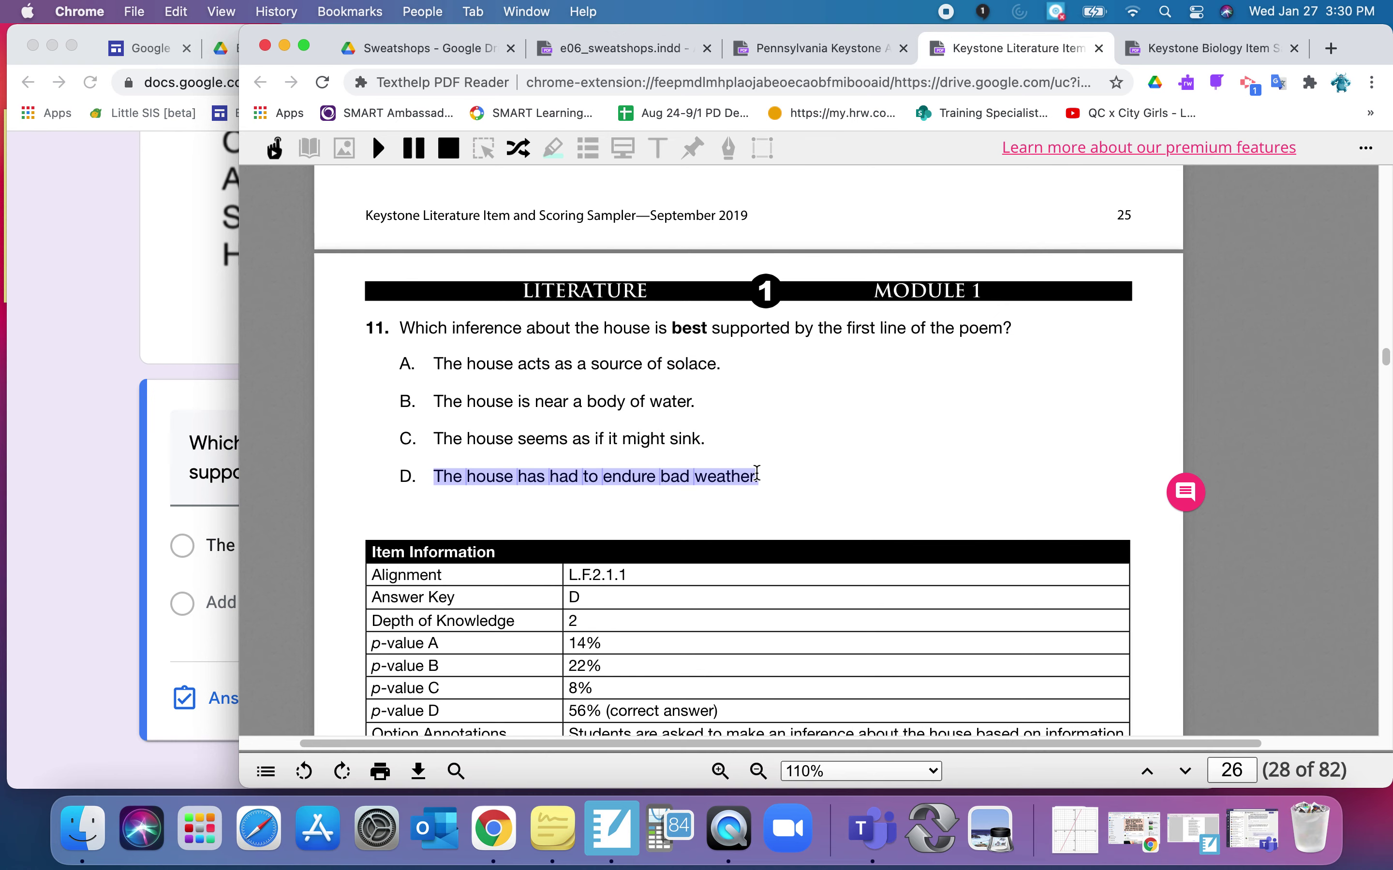
pyautogui.click(149, 598)
pyautogui.click(248, 603)
pyautogui.press('super+v')
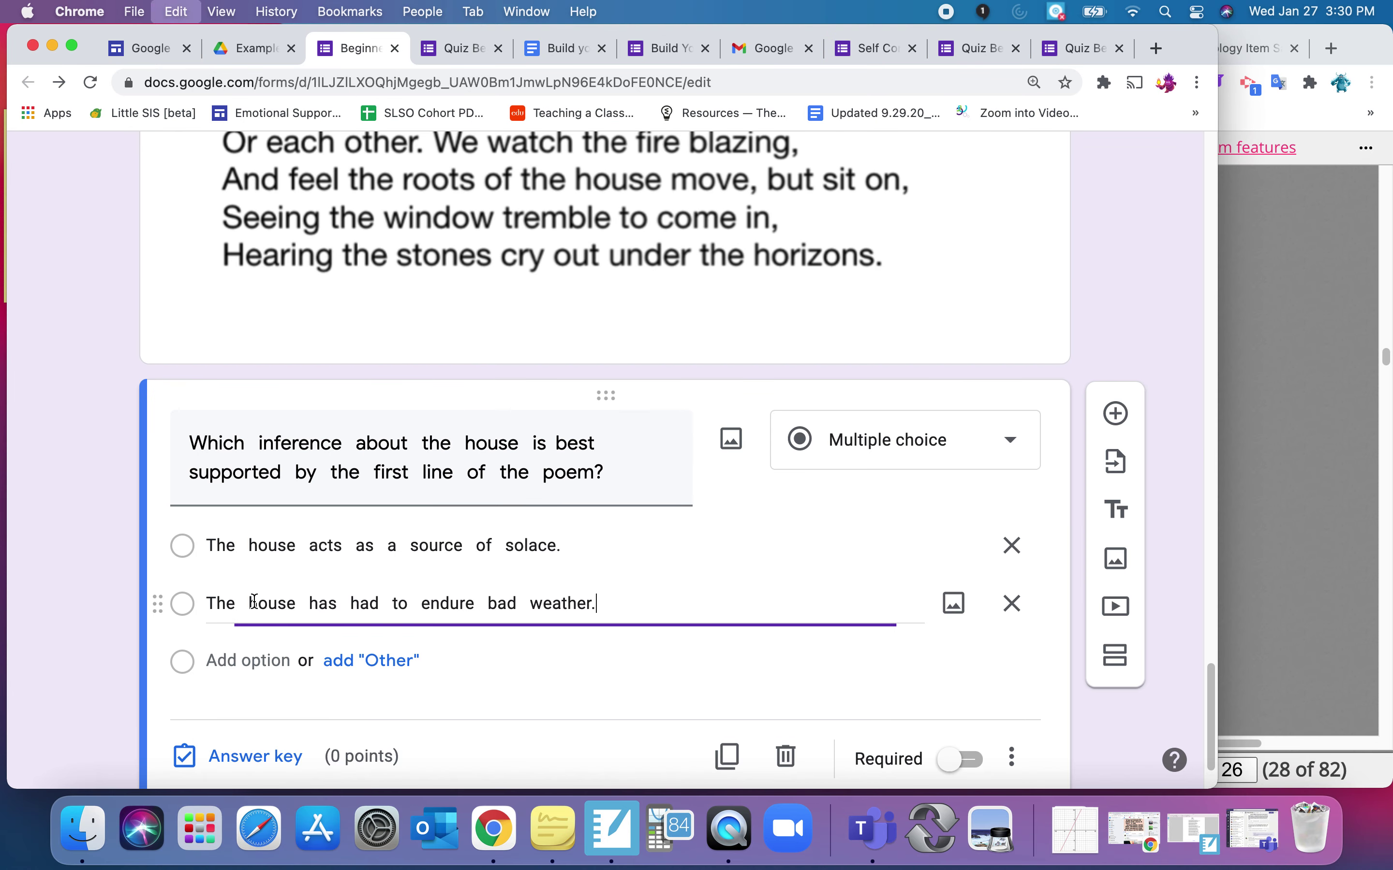
# - Key the endure-bad-weather answer correct for 1 point and add a fourth section
pyautogui.click(276, 753)
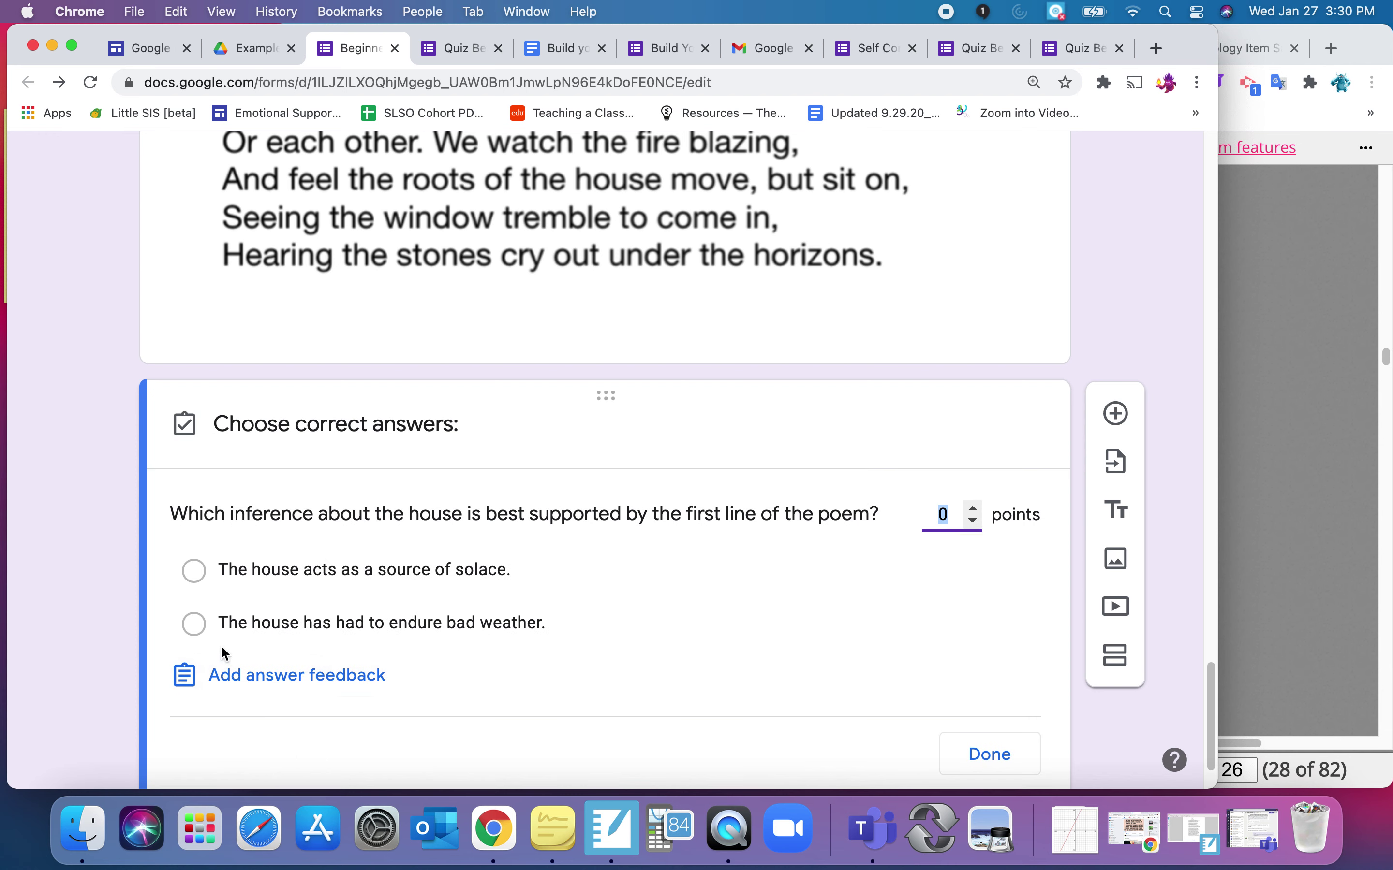
pyautogui.click(207, 630)
pyautogui.scroll(-2, 771, 668)
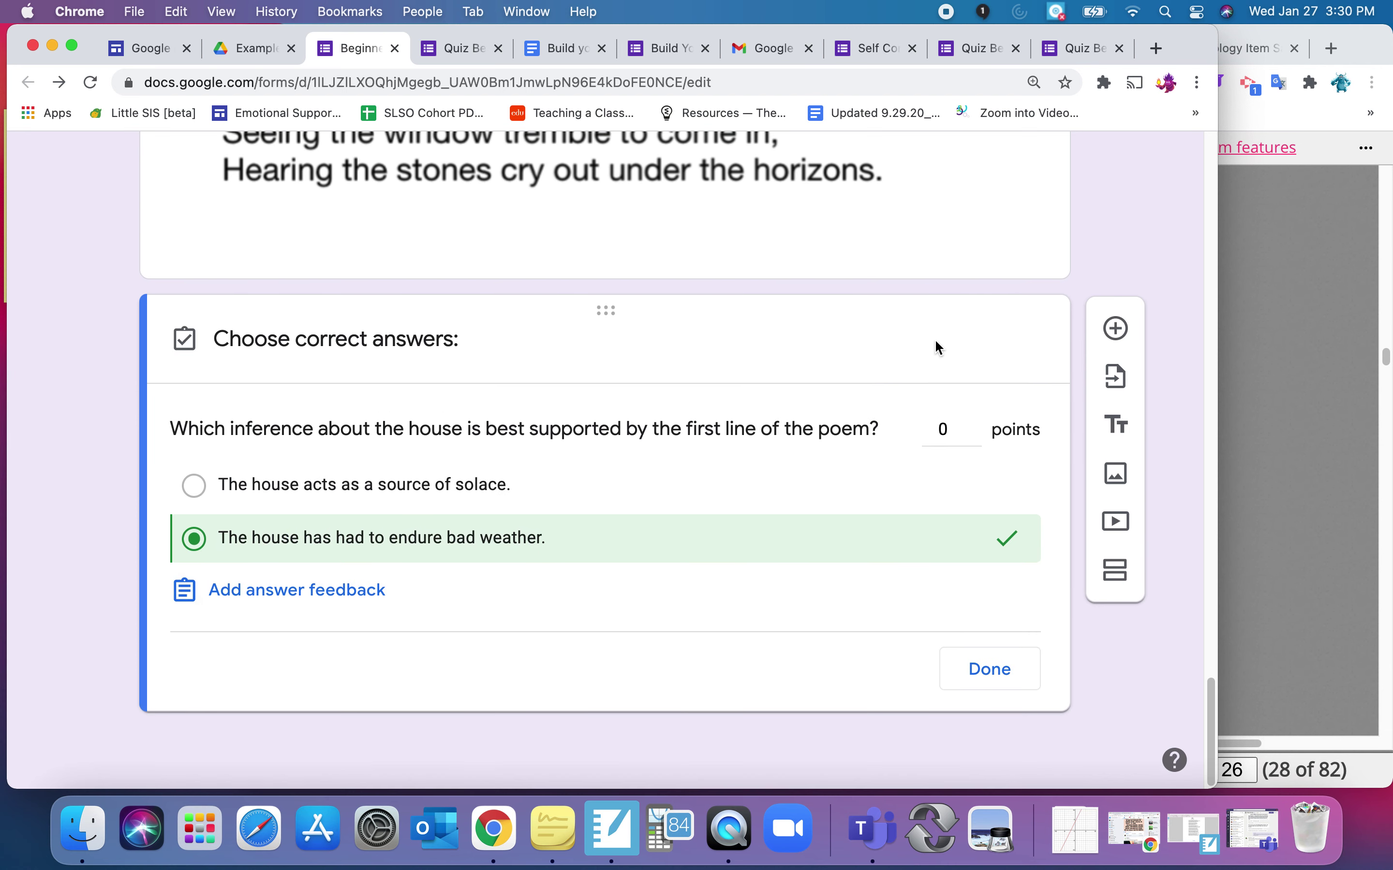
pyautogui.click(973, 425)
pyautogui.click(1018, 662)
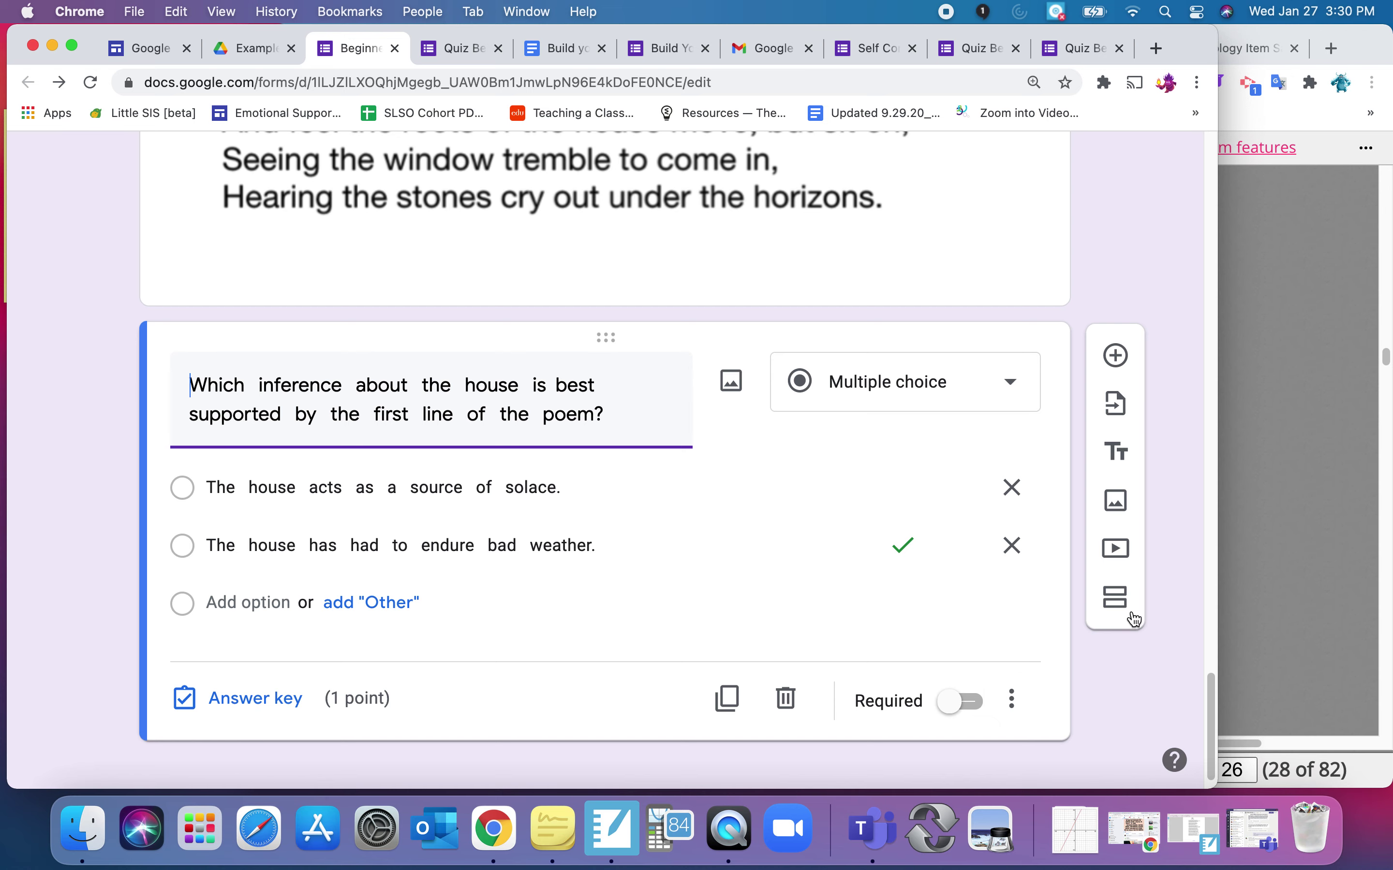
pyautogui.click(1133, 616)
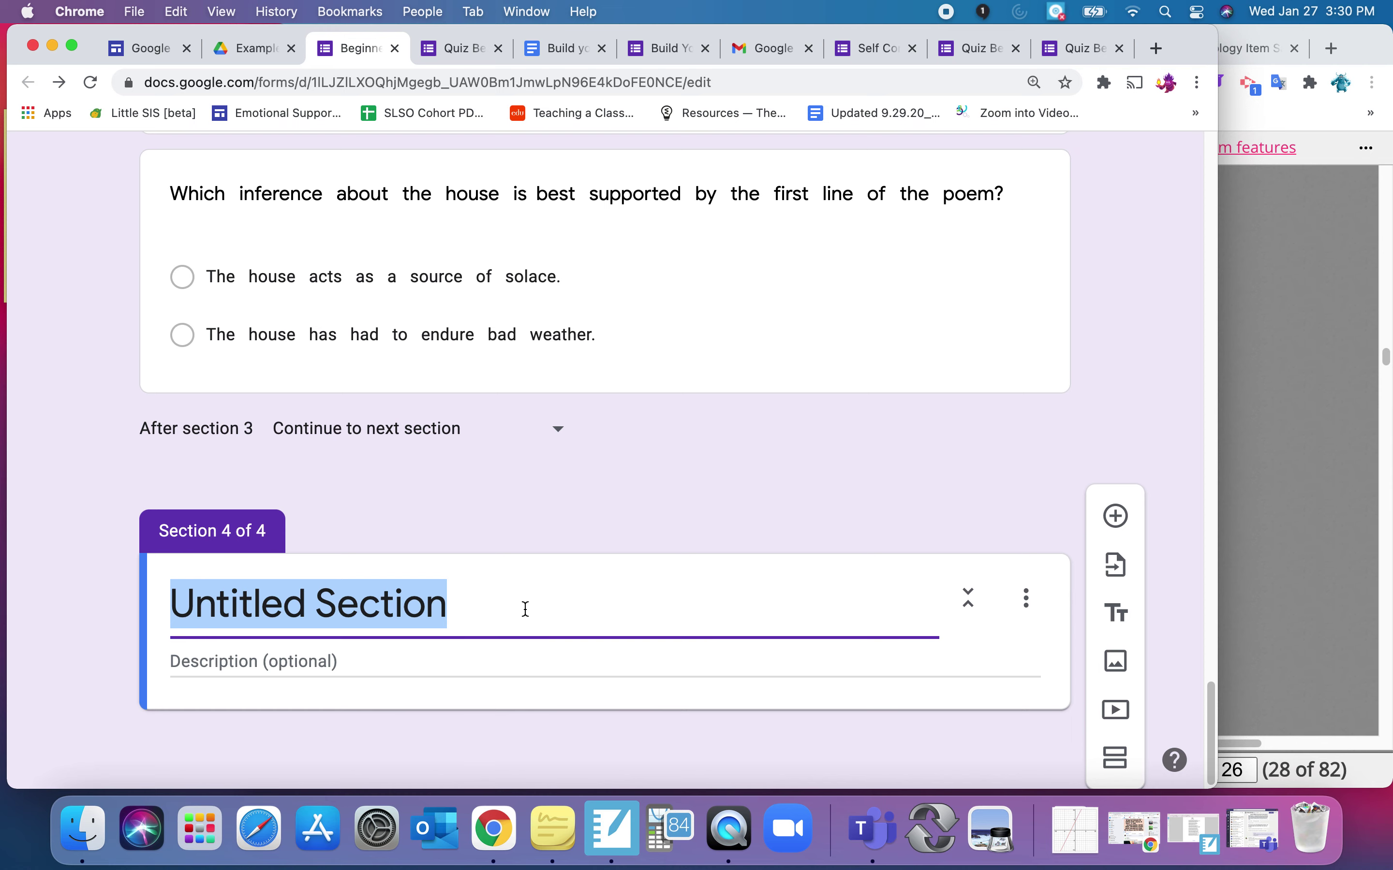
# - Title Section 4 'Math' and add a question with the Sandy pencils number-line text from the Algebra sampler
pyautogui.write('Math')
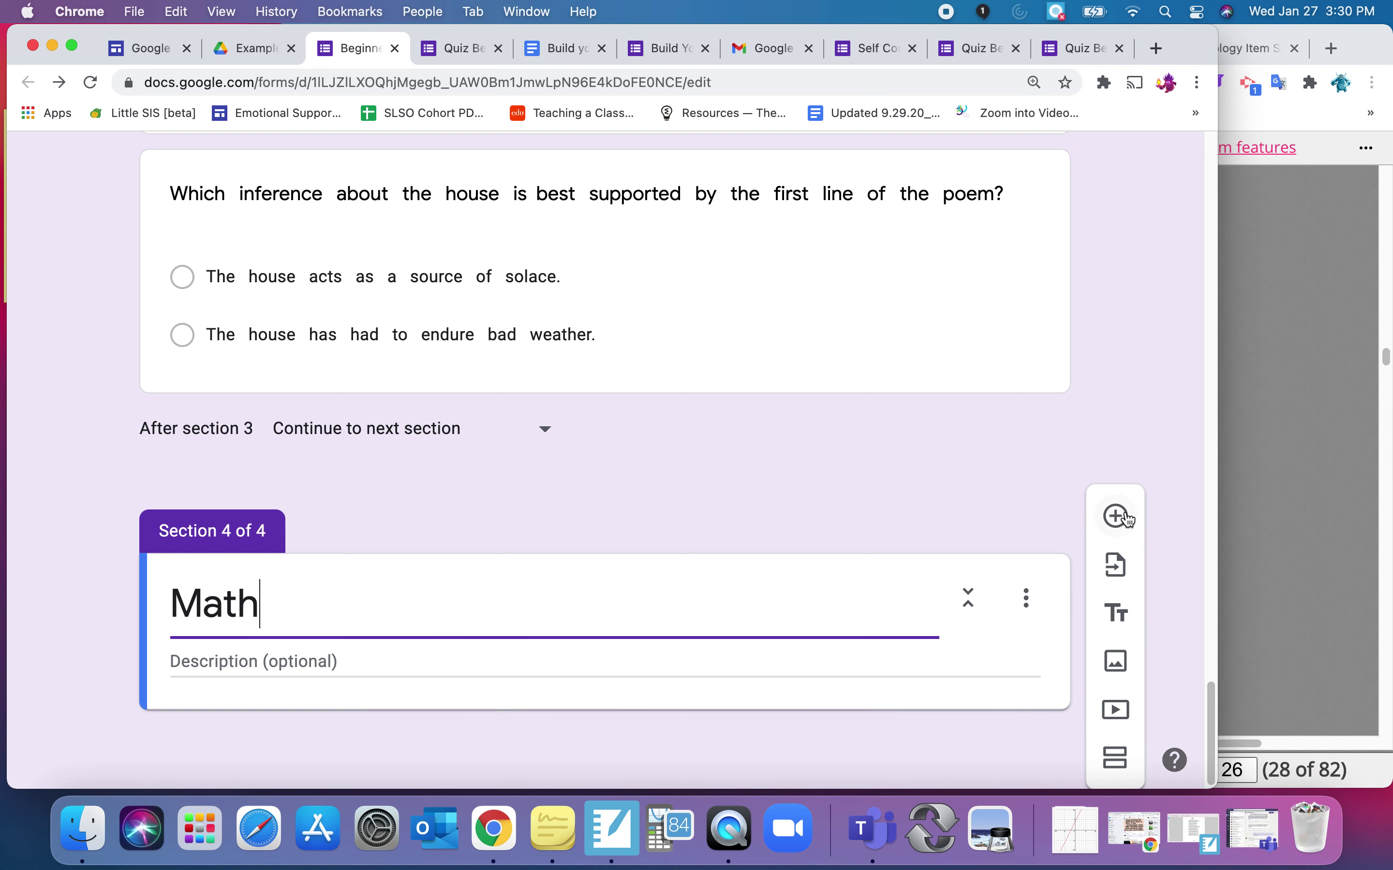
pyautogui.click(1119, 516)
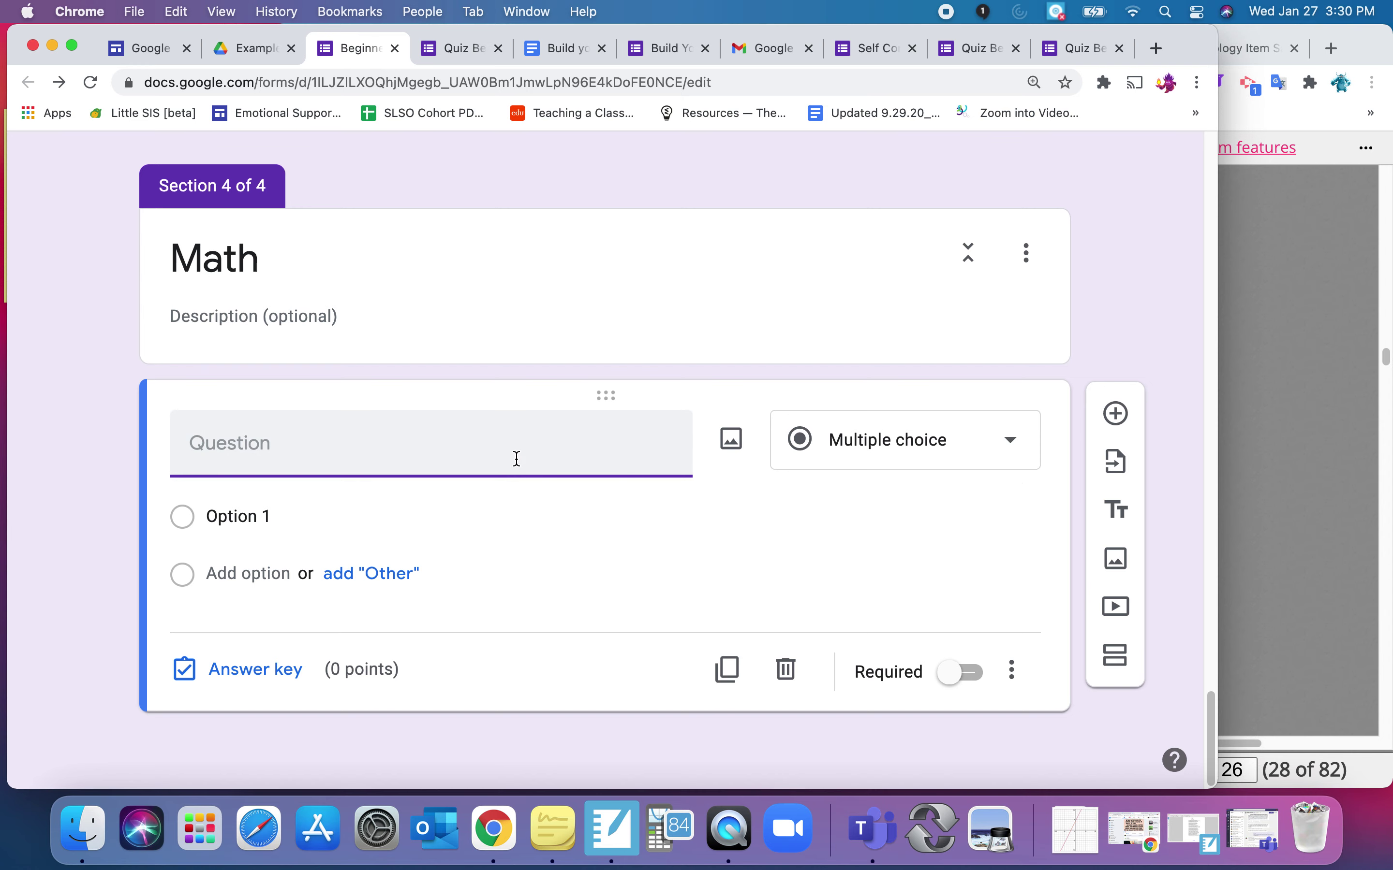
pyautogui.click(1292, 379)
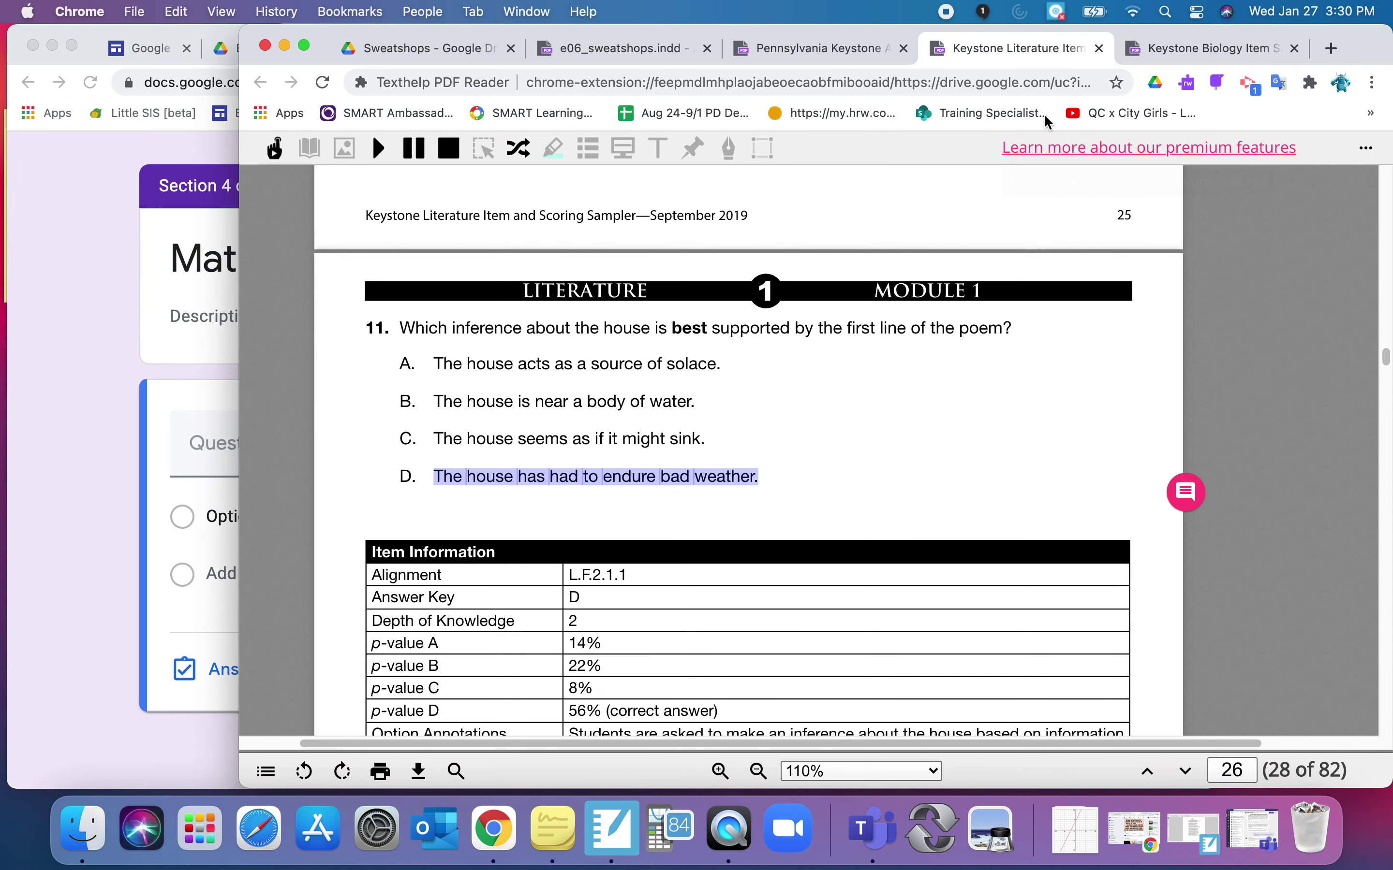
pyautogui.click(843, 51)
pyautogui.scroll(3, 904, 354)
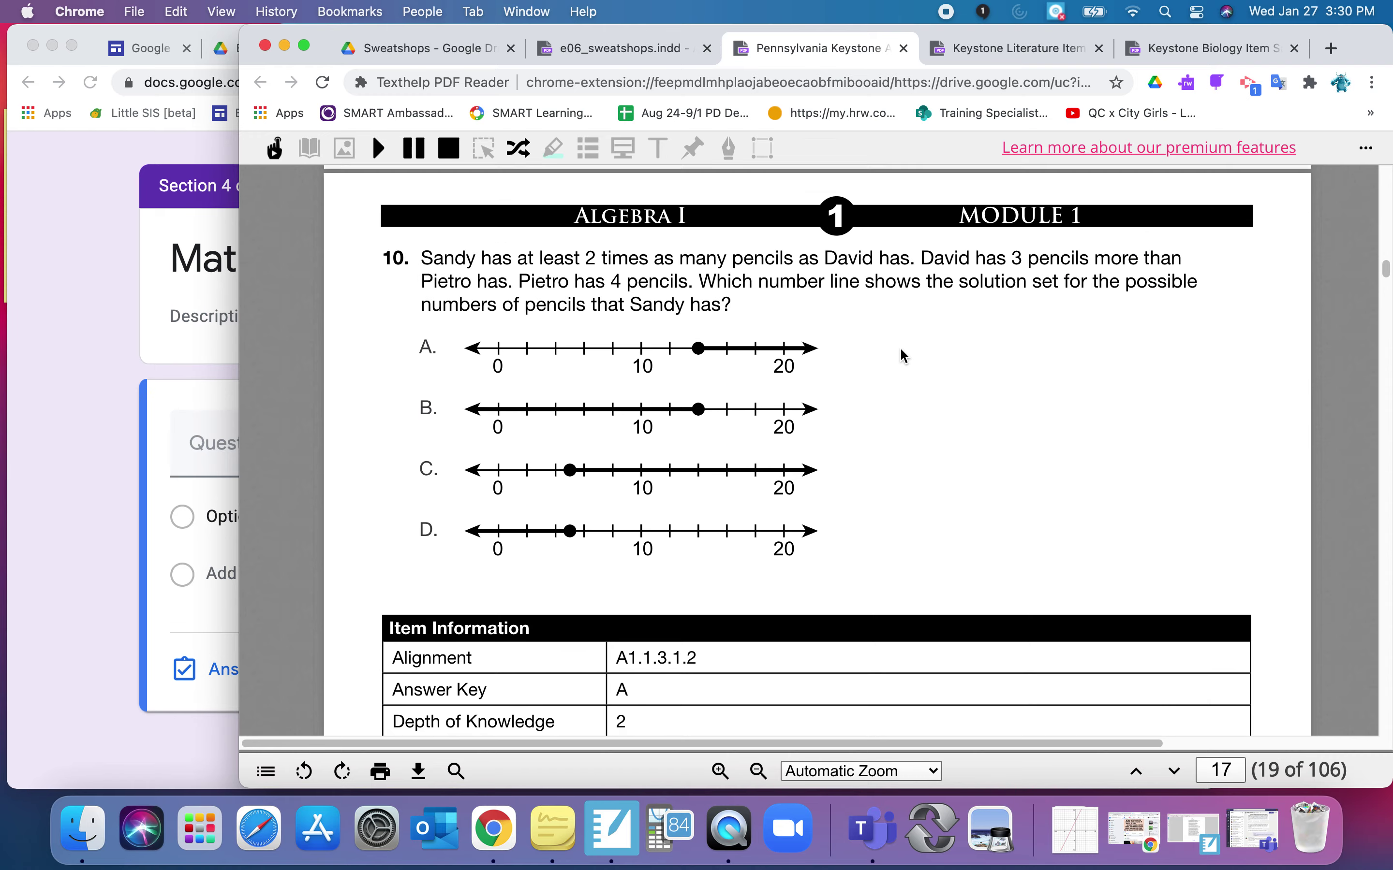
pyautogui.moveTo(424, 290); pyautogui.dragTo(730, 339)
pyautogui.press('super+c')
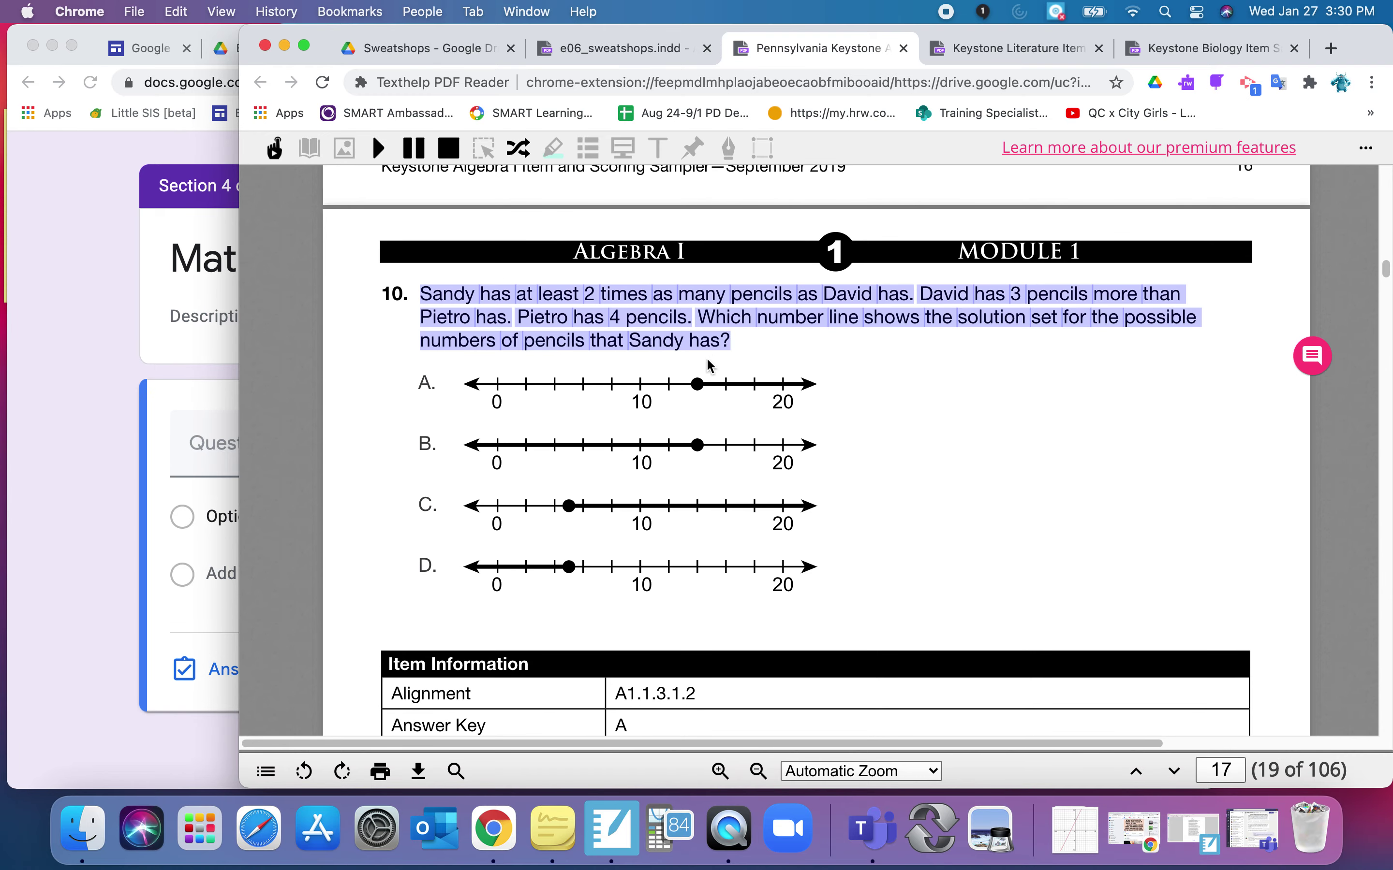
pyautogui.click(231, 617)
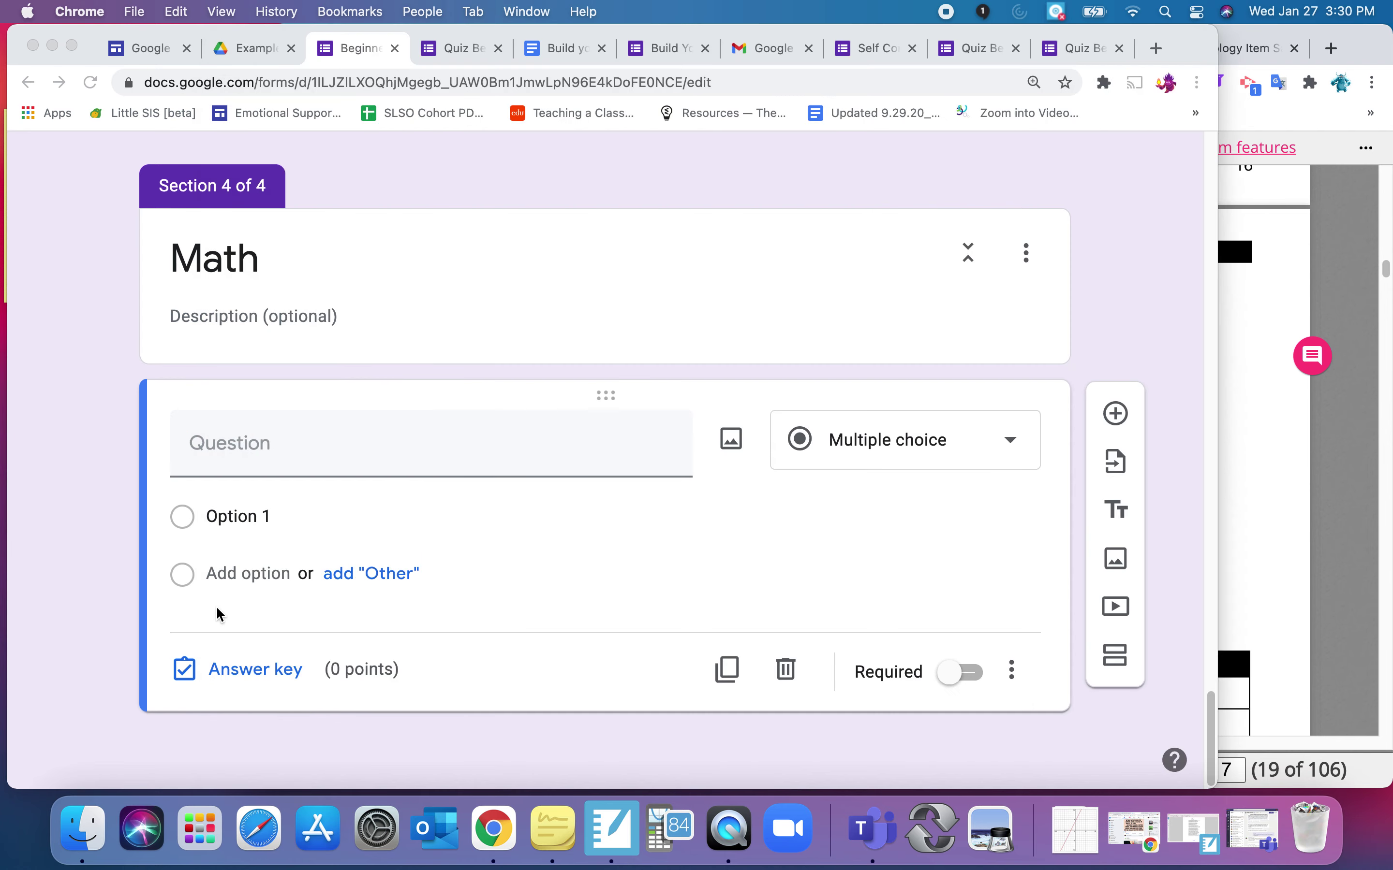
pyautogui.press('super+v')
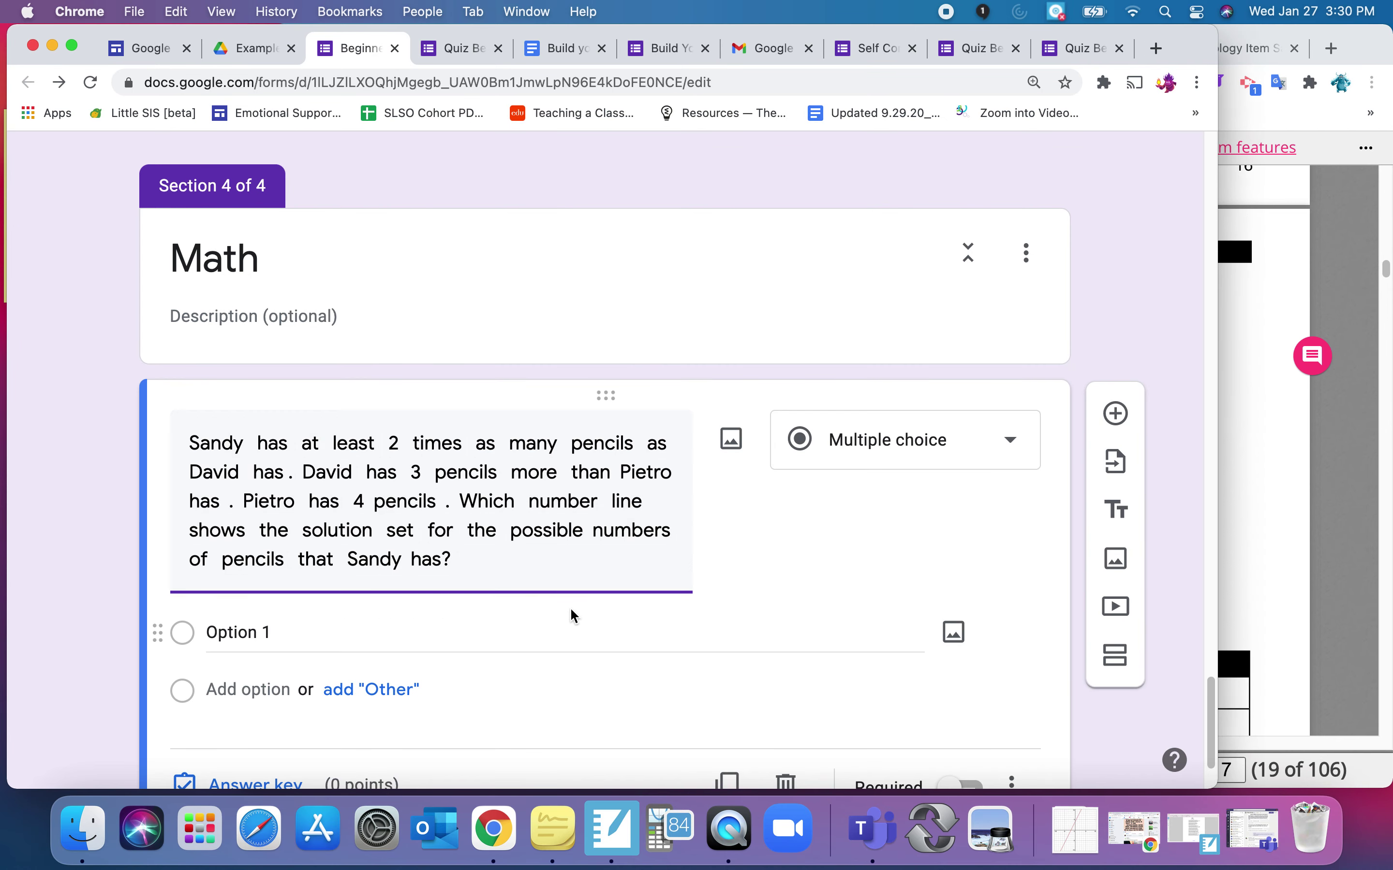
# - Attach the 3.08.31 PM number-line screenshot as Option 1's image
pyautogui.moveTo(928, 507)
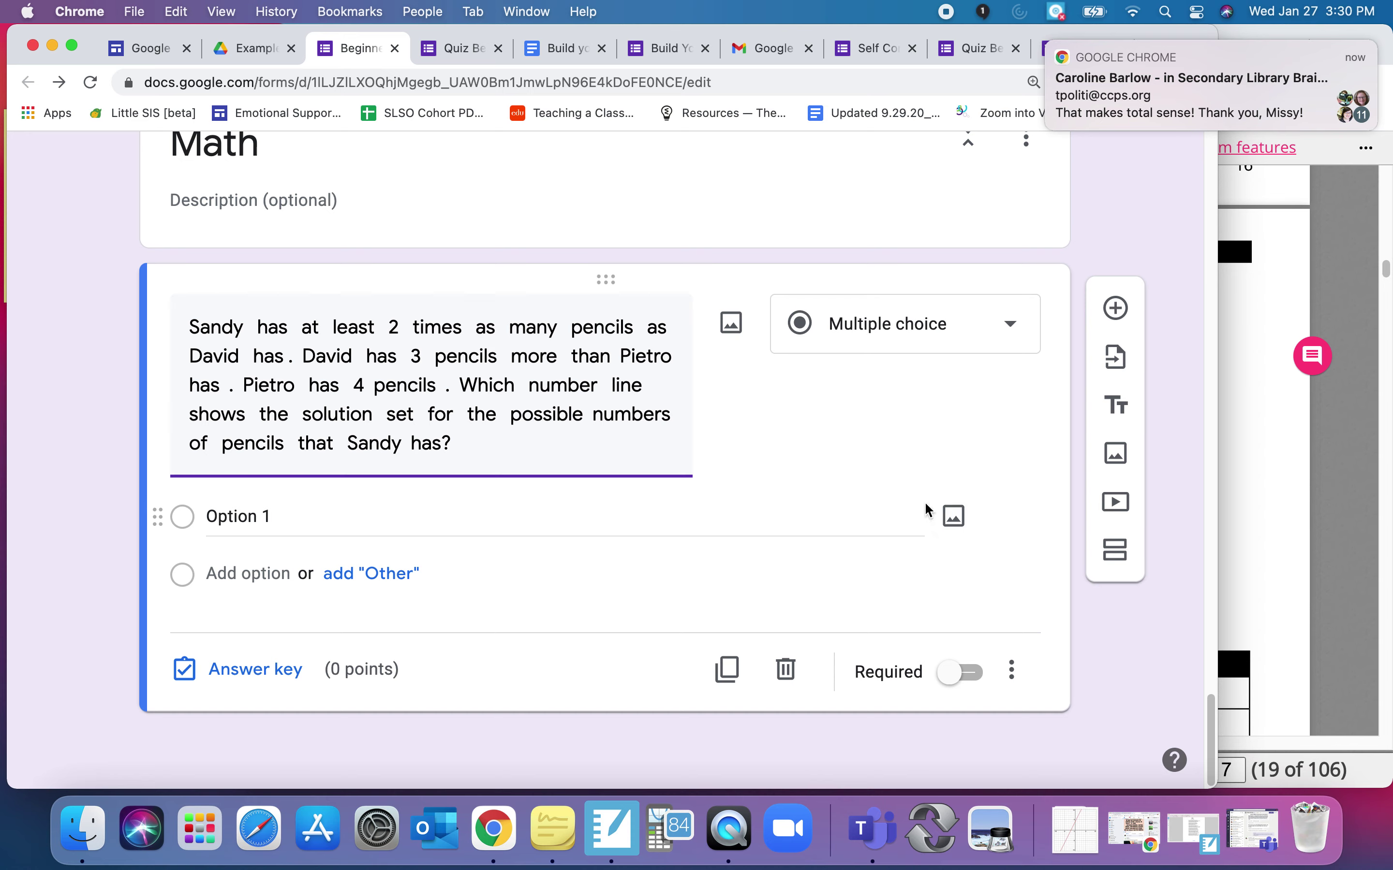
pyautogui.click(960, 524)
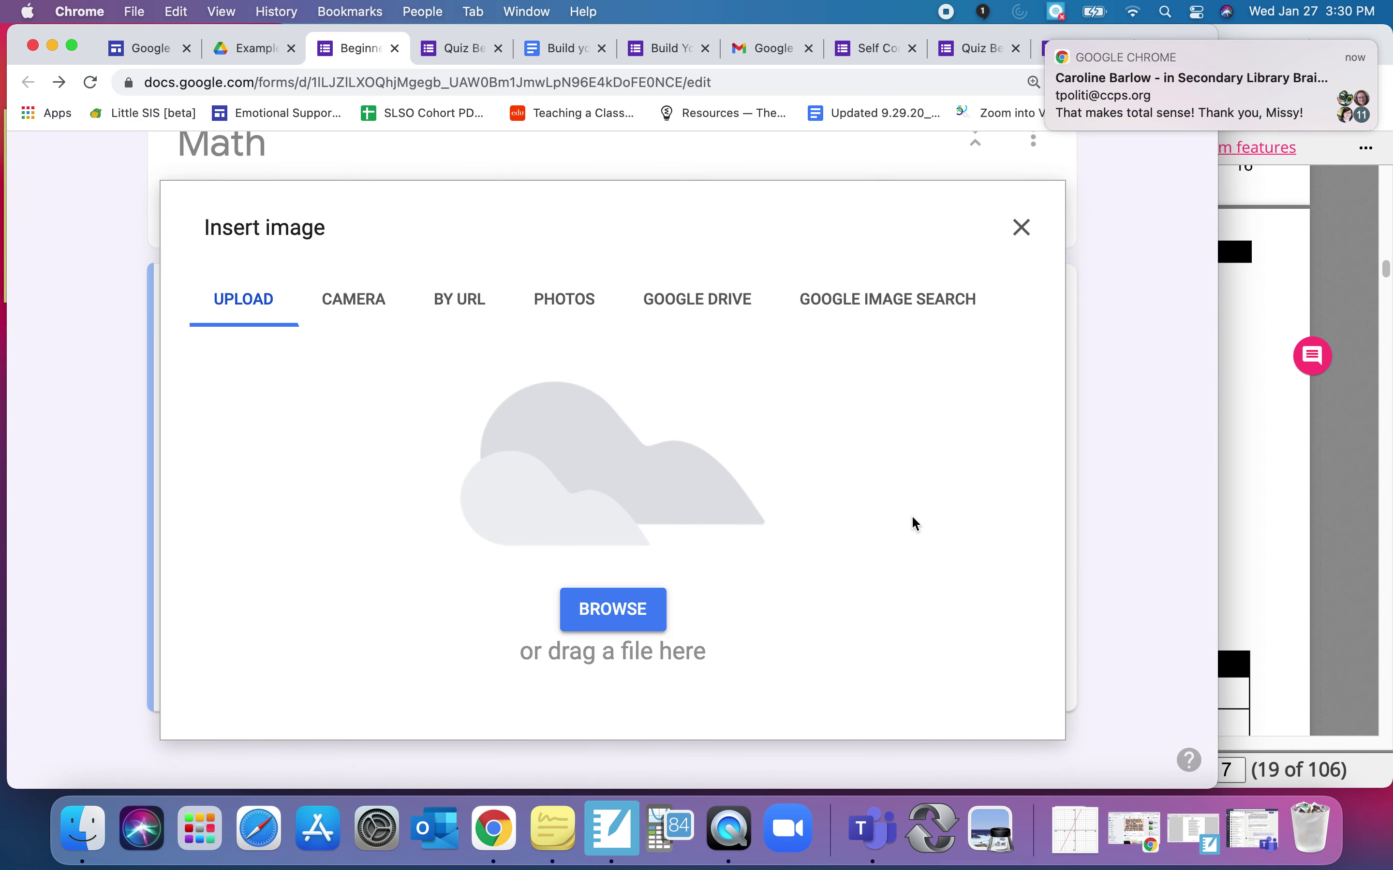
pyautogui.click(622, 625)
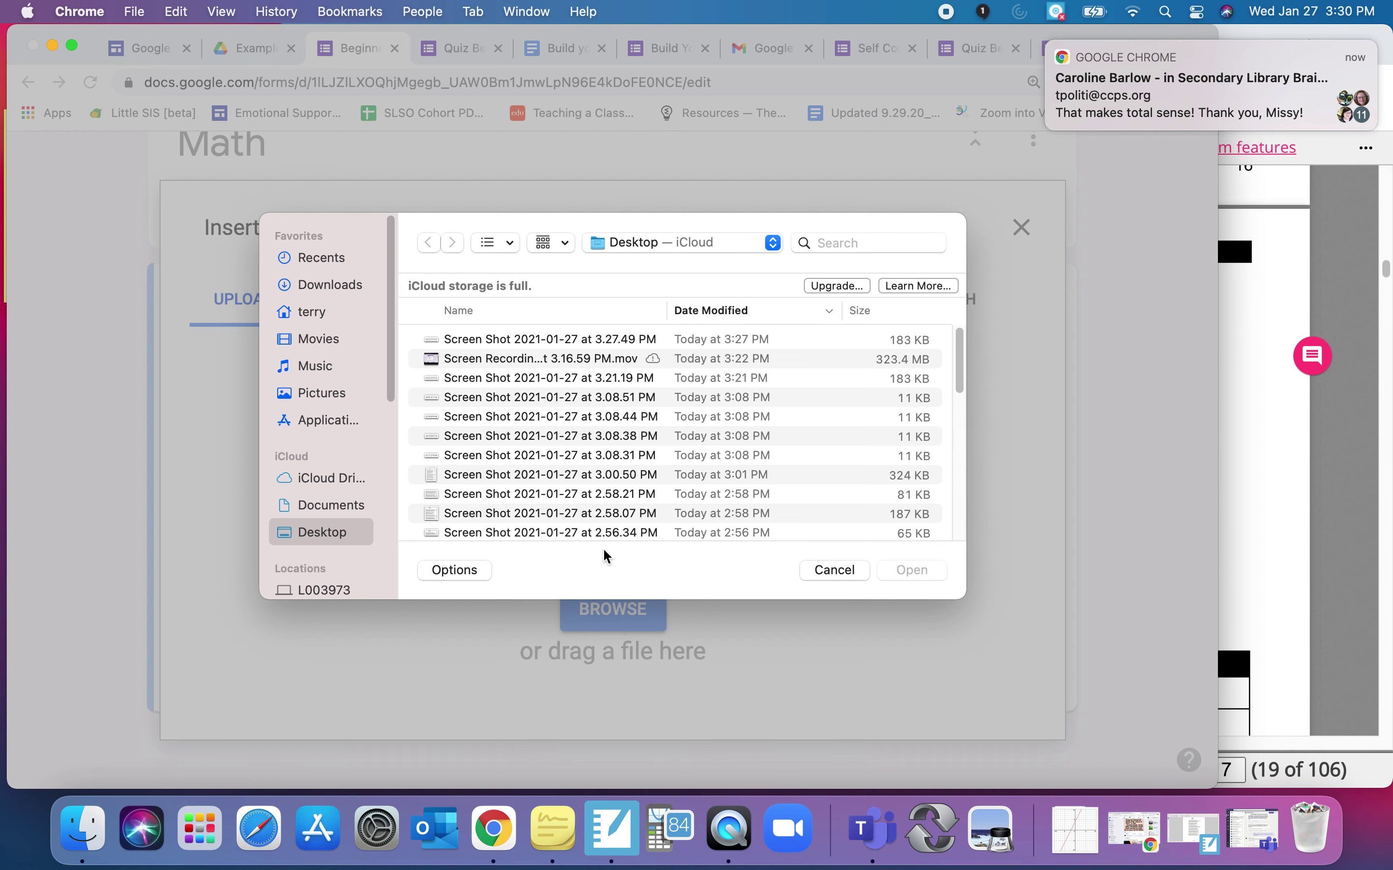
pyautogui.doubleClick(572, 456)
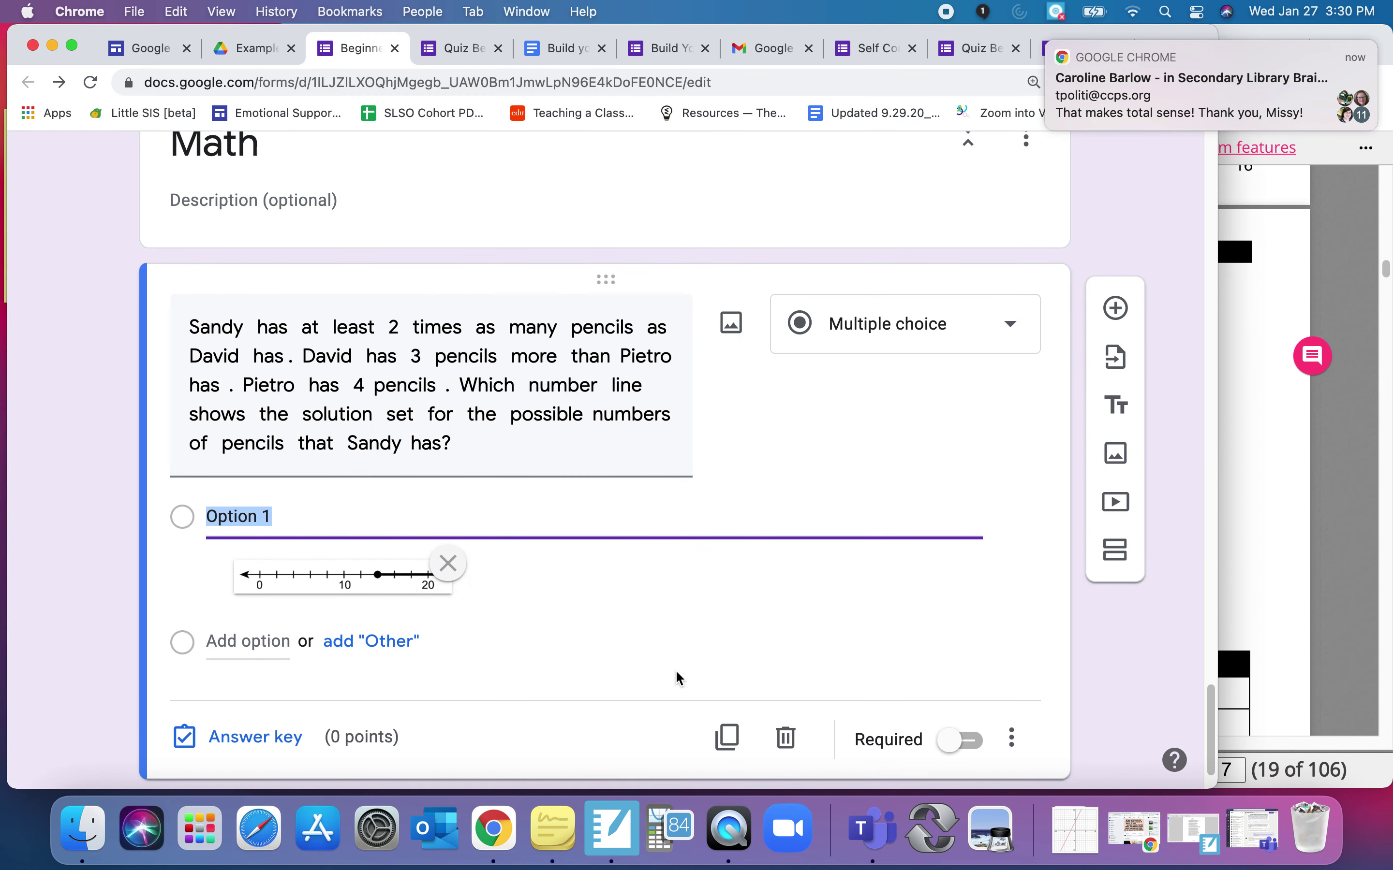
# - Add Option 2 and give it the 3.08.38 PM number-line screenshot as its image
pyautogui.click(282, 642)
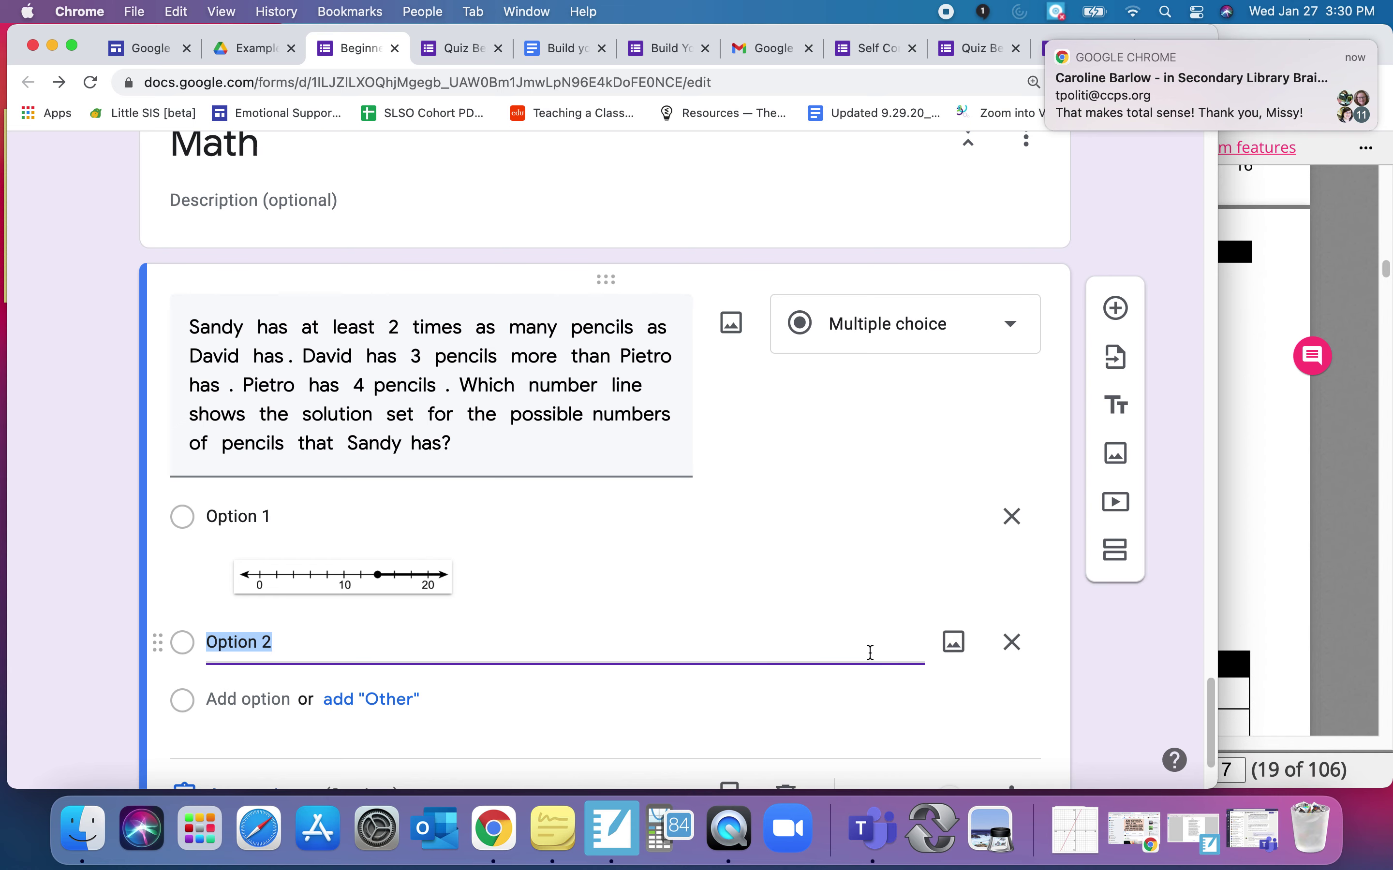
pyautogui.click(954, 642)
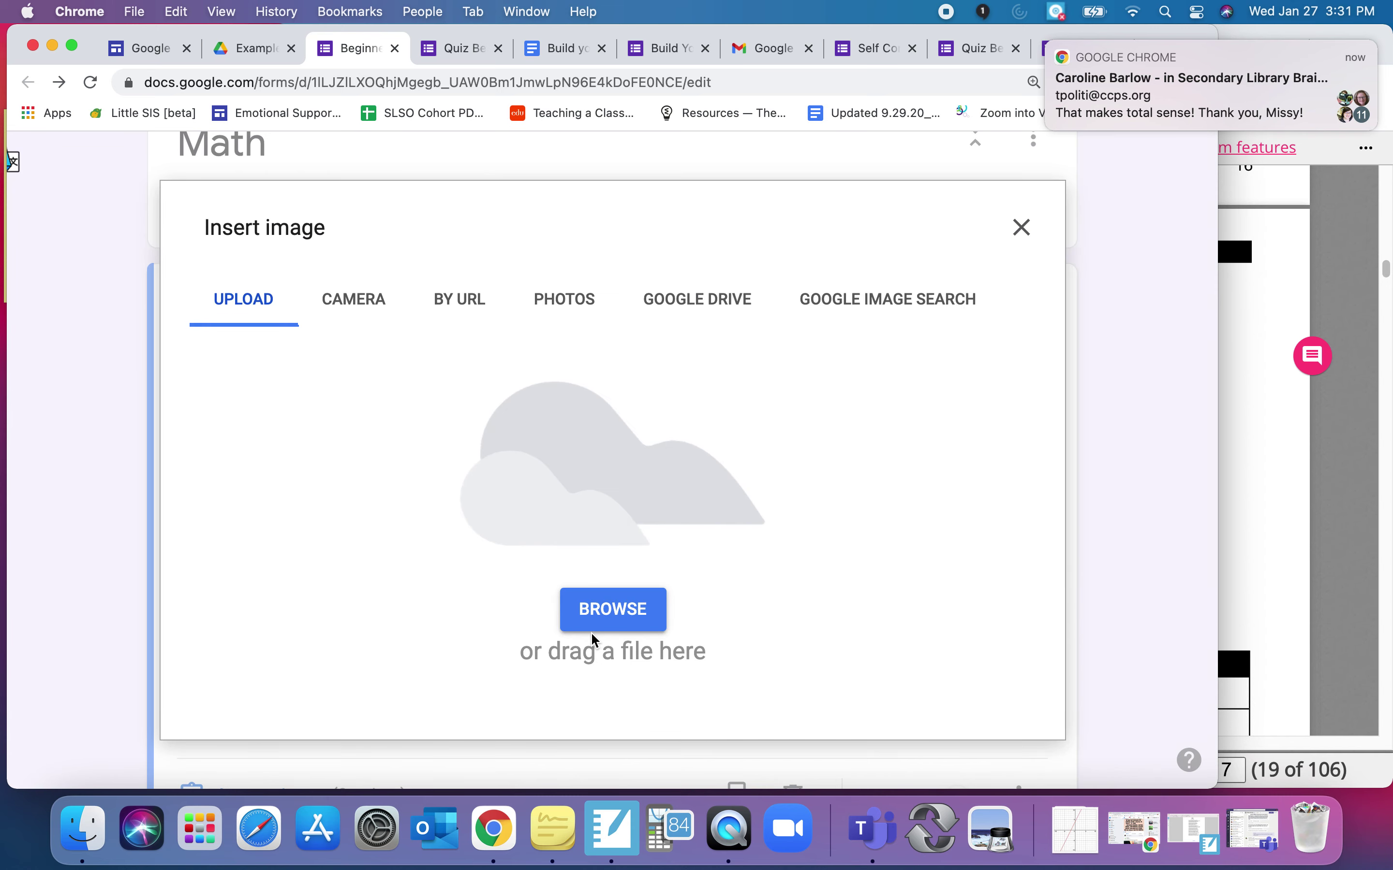
pyautogui.click(597, 624)
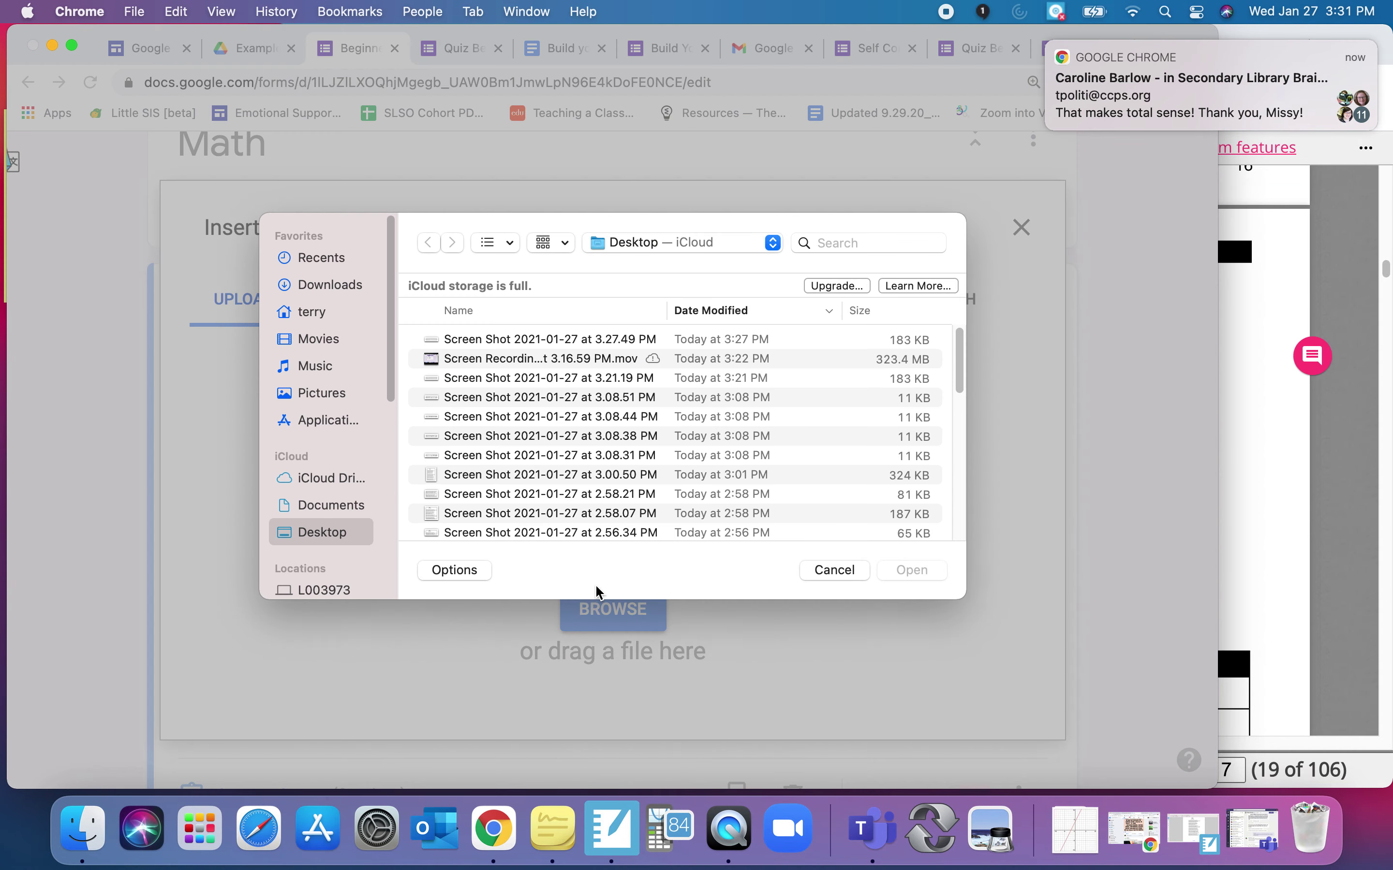
pyautogui.doubleClick(557, 439)
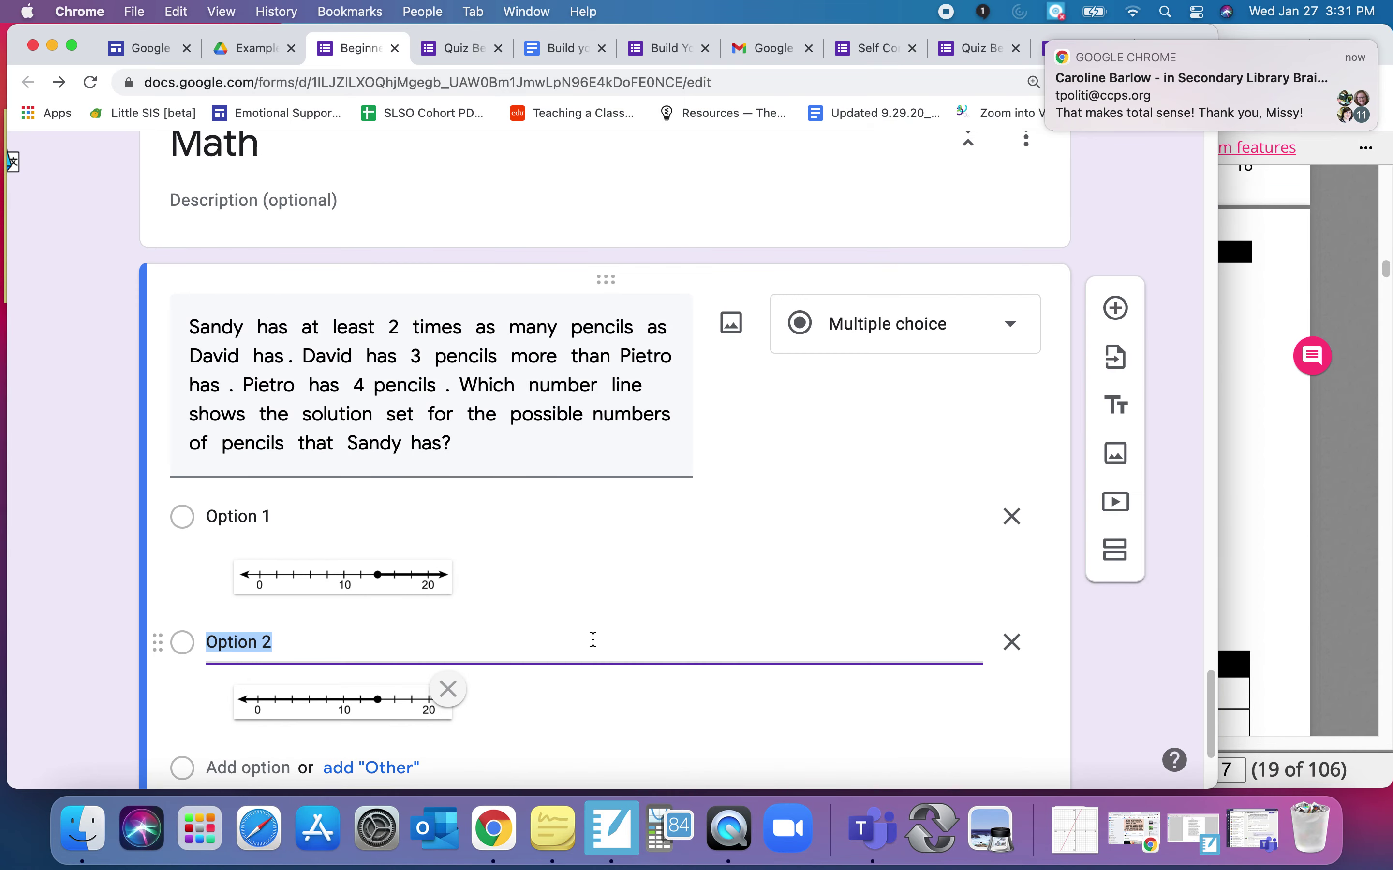
pyautogui.scroll(-4, 730, 709)
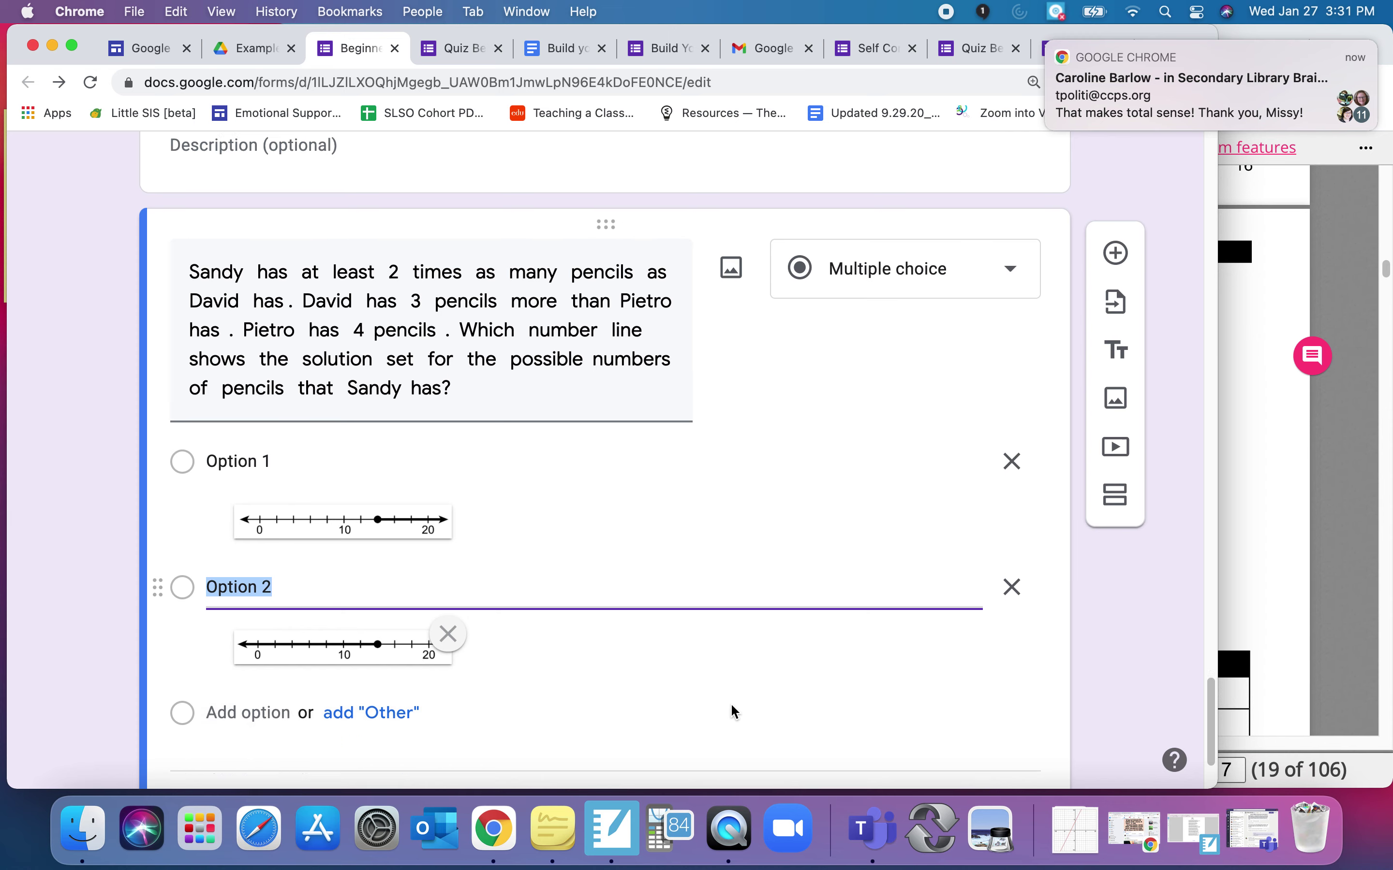
# - In the answer key, mark Option 1 correct for the Sandy pencils question, worth 1 point
pyautogui.click(293, 683)
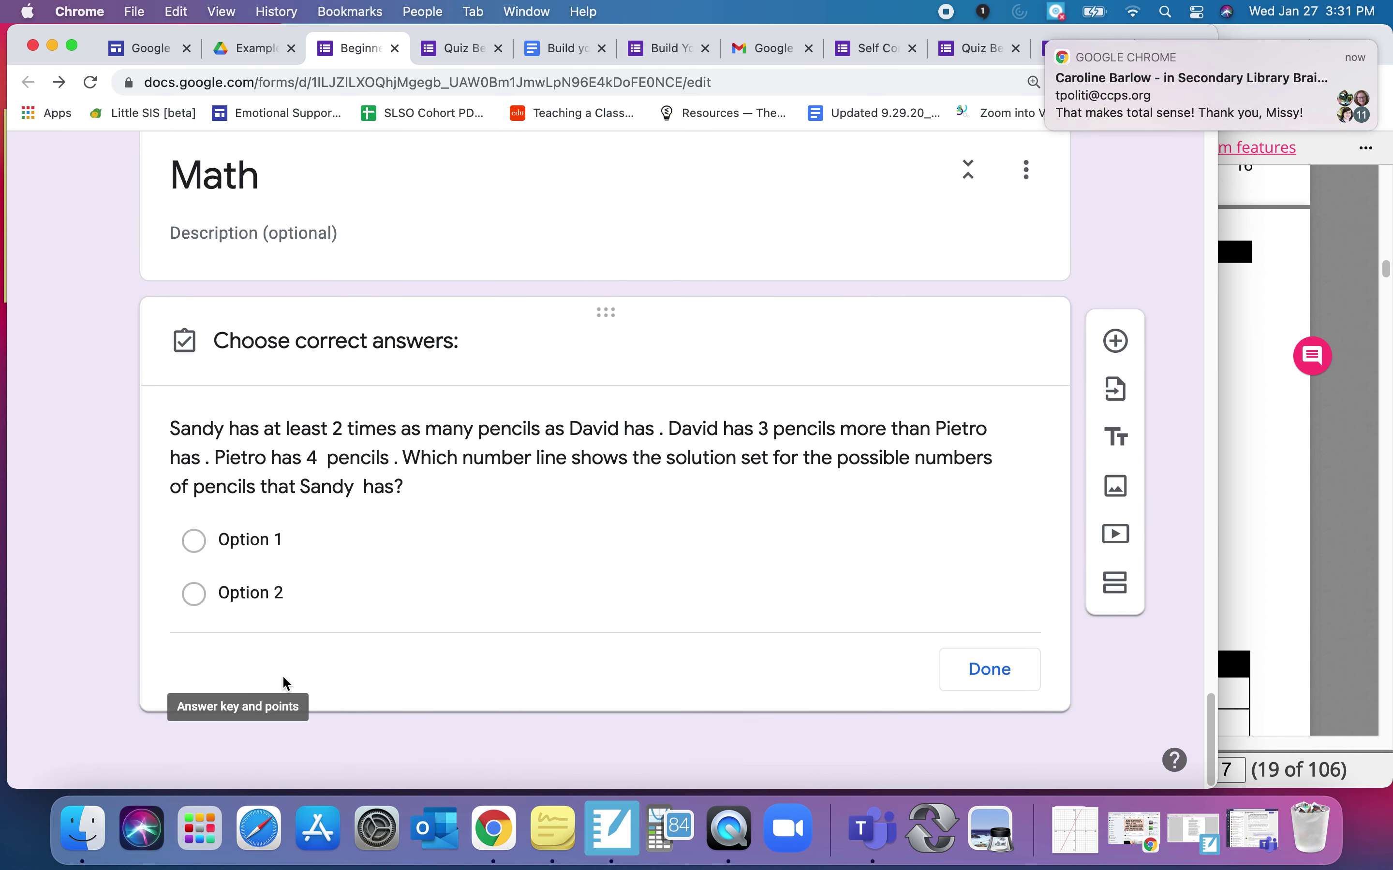
pyautogui.click(196, 571)
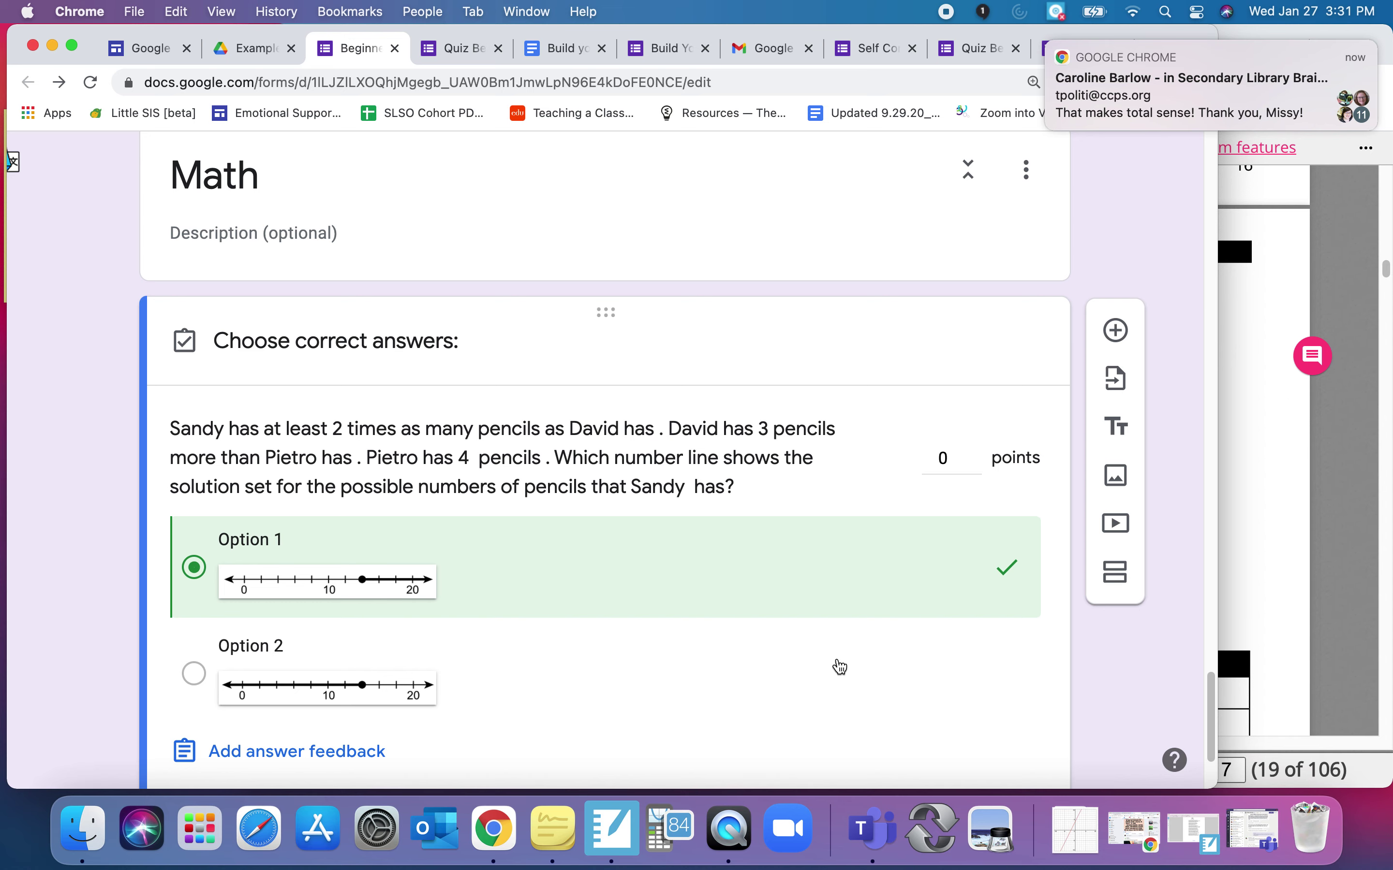
pyautogui.click(974, 450)
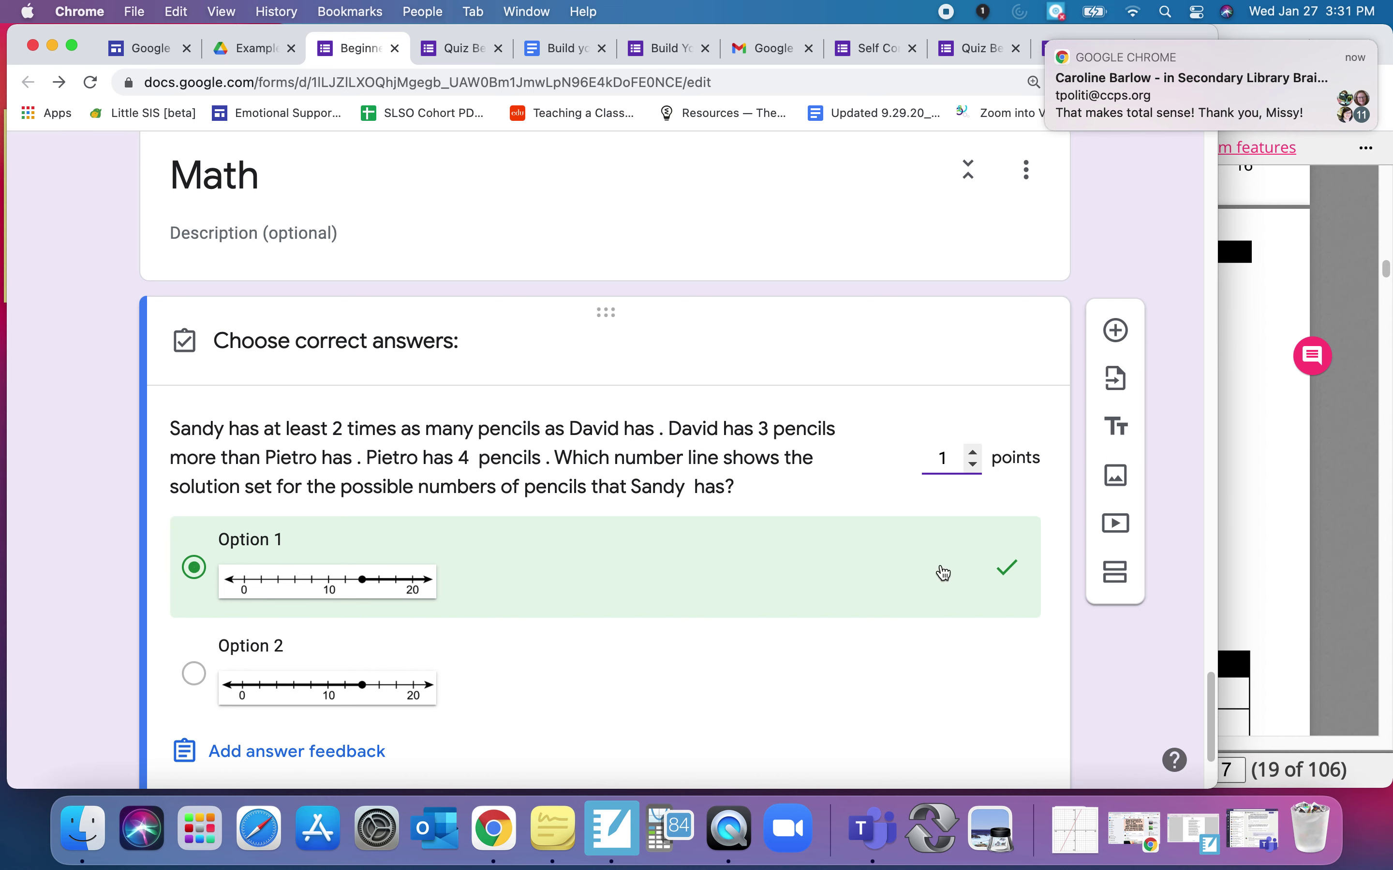
pyautogui.scroll(-3, 933, 599)
pyautogui.click(978, 674)
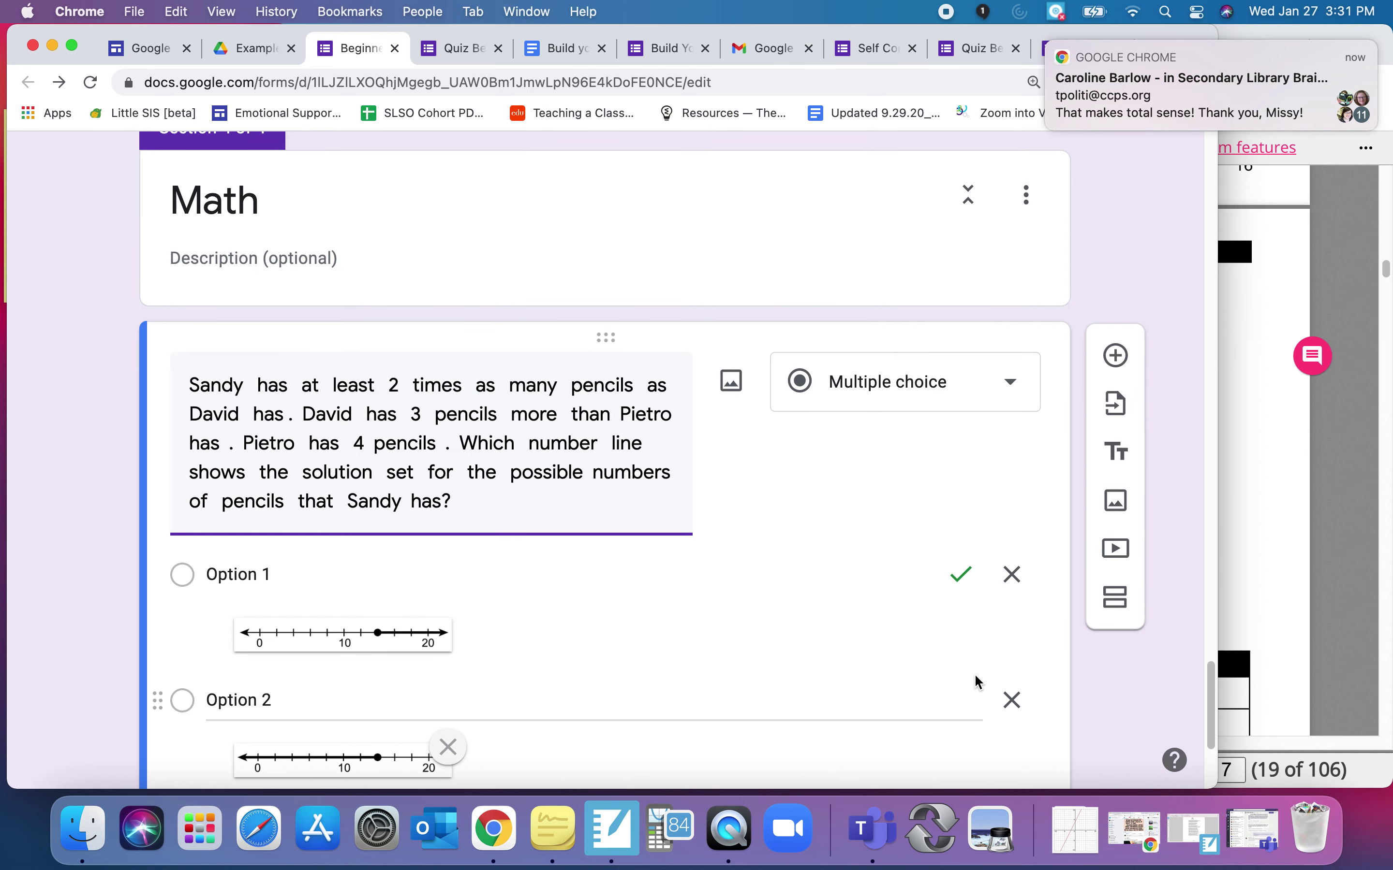
pyautogui.scroll(15, 974, 674)
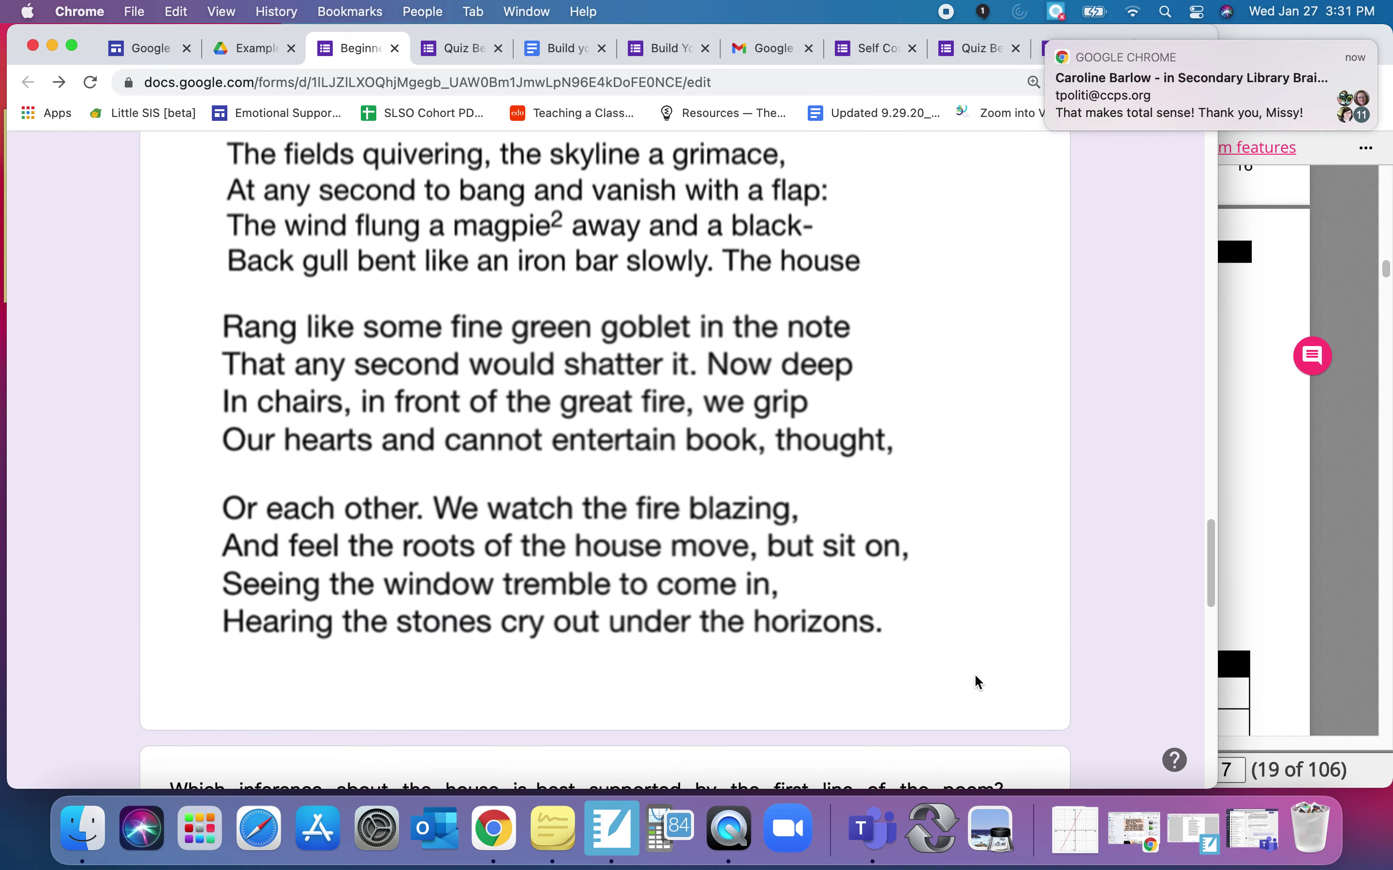
pyautogui.scroll(20, 1044, 489)
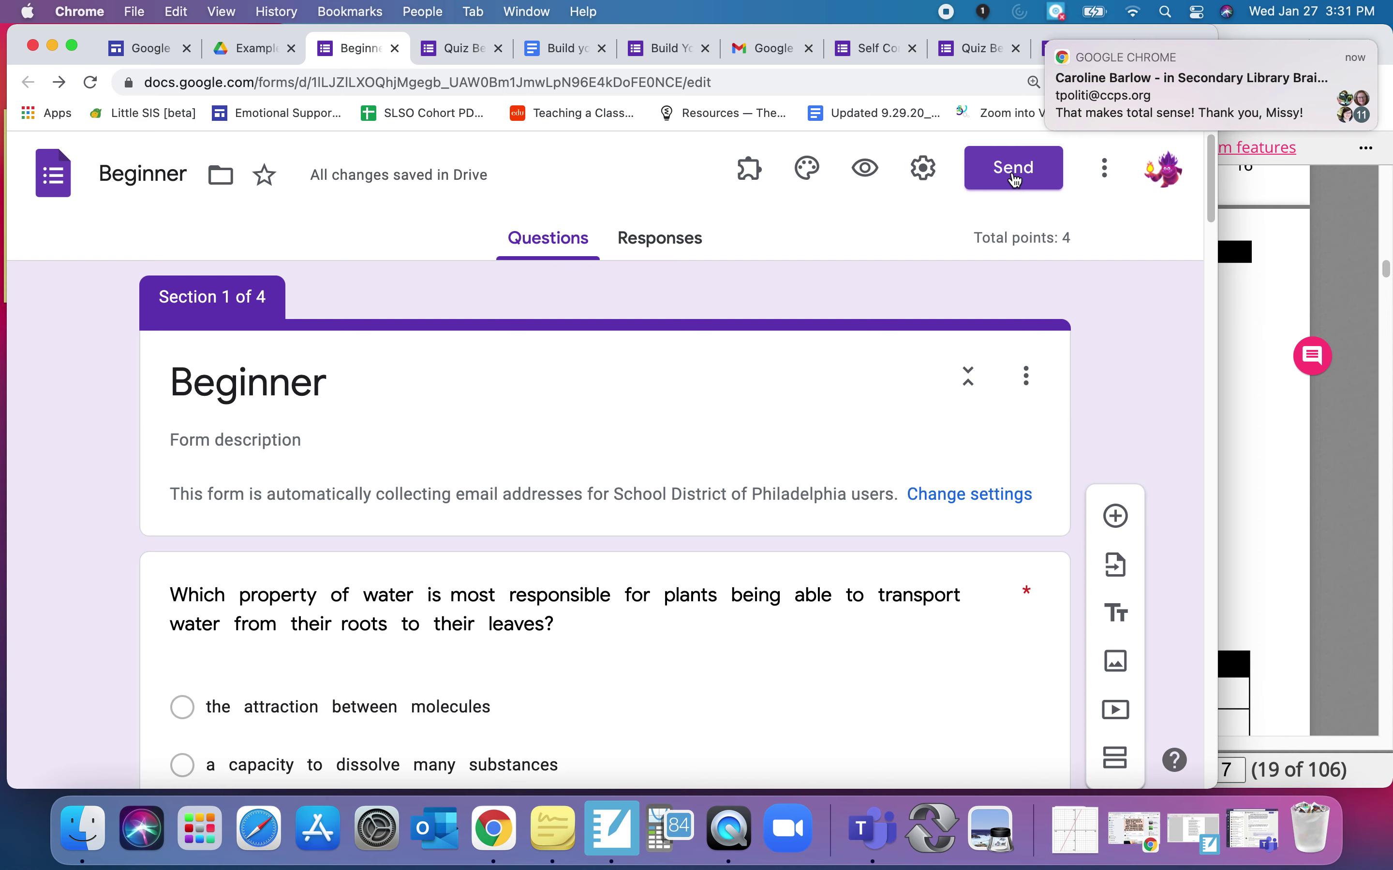
pyautogui.click(1015, 169)
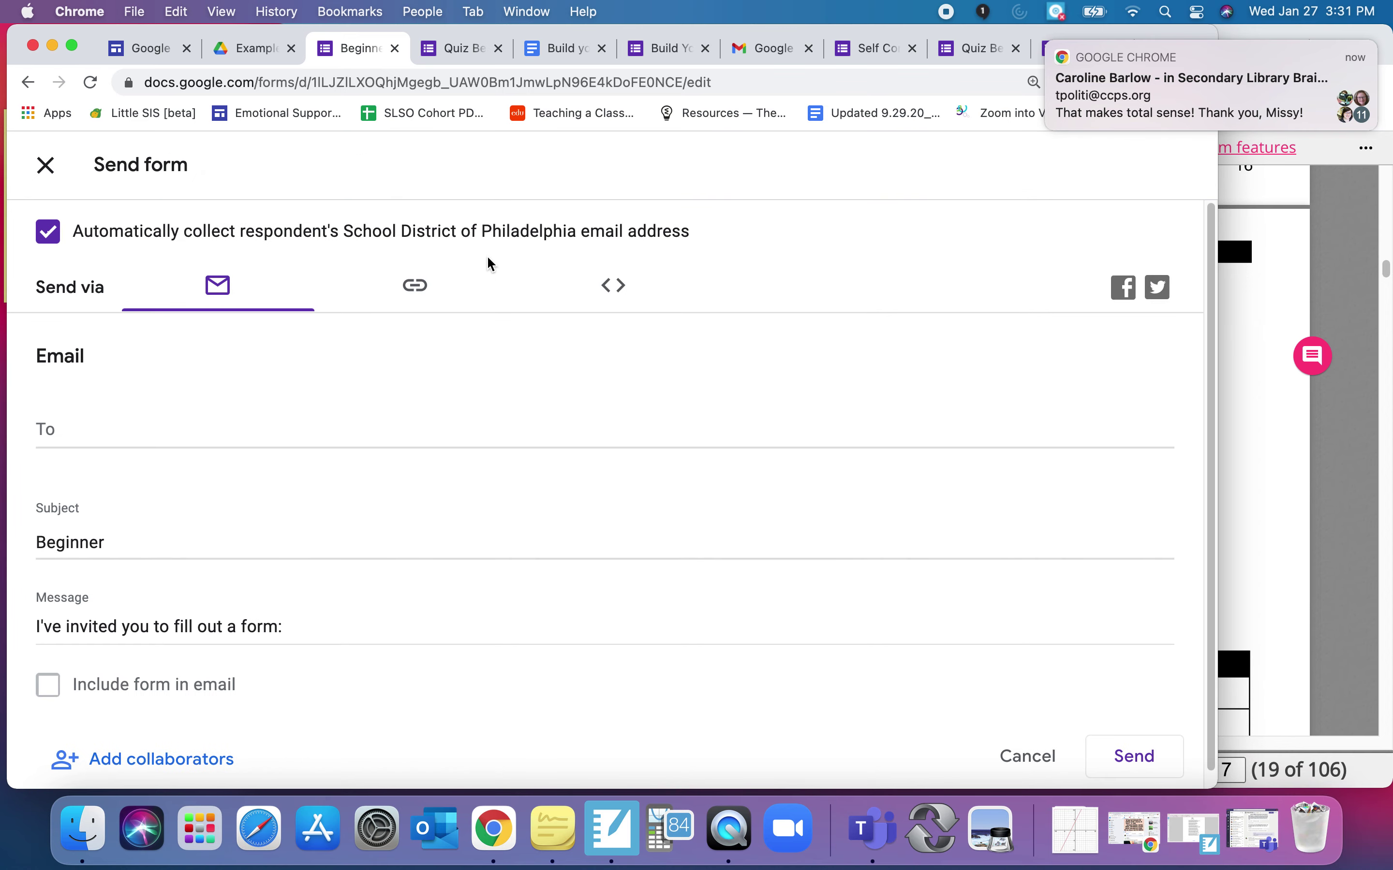
# - Copy the Beginner form's share link from the Send form link option
pyautogui.click(424, 290)
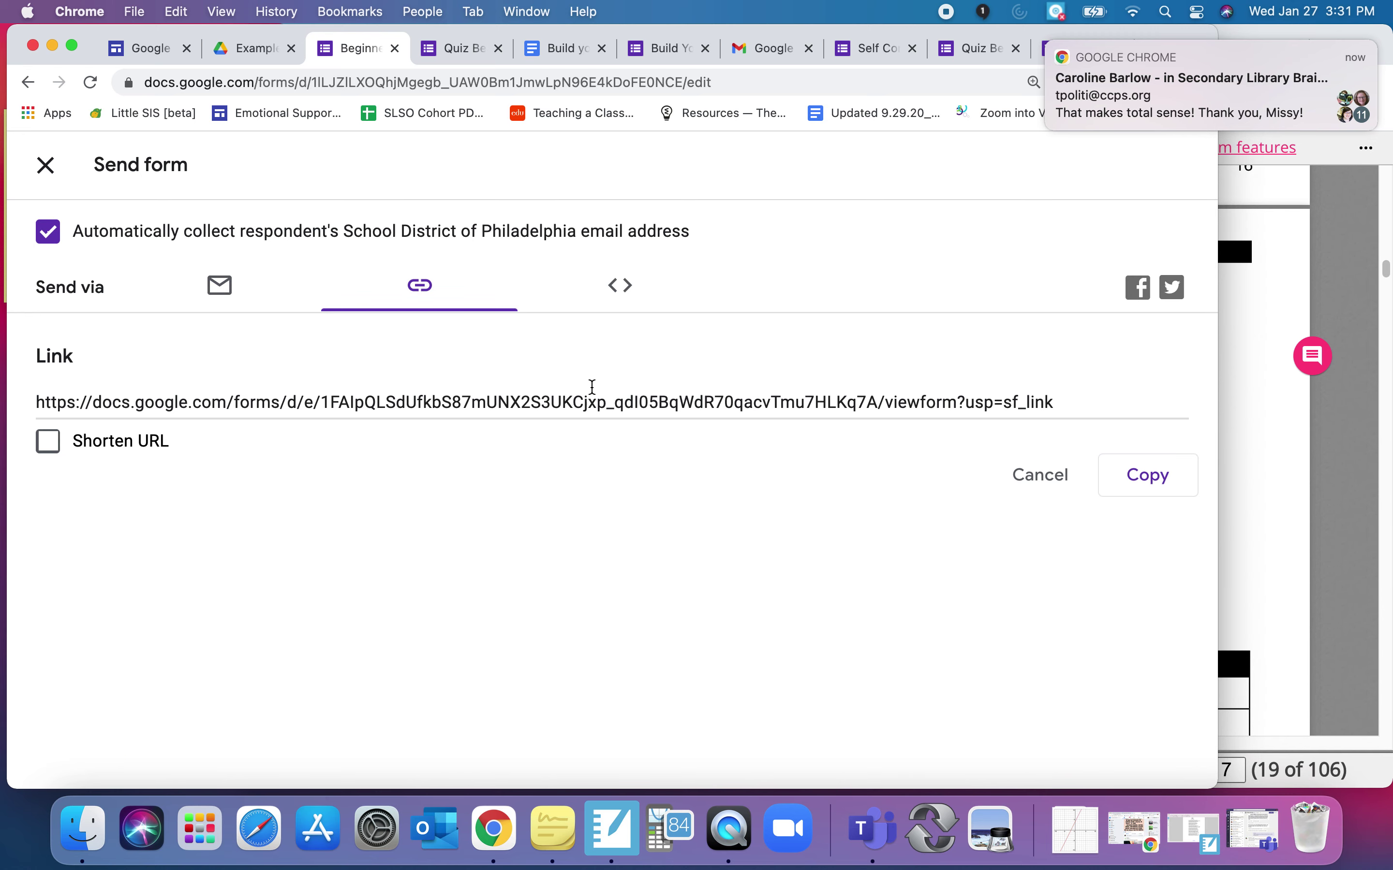
pyautogui.click(1148, 475)
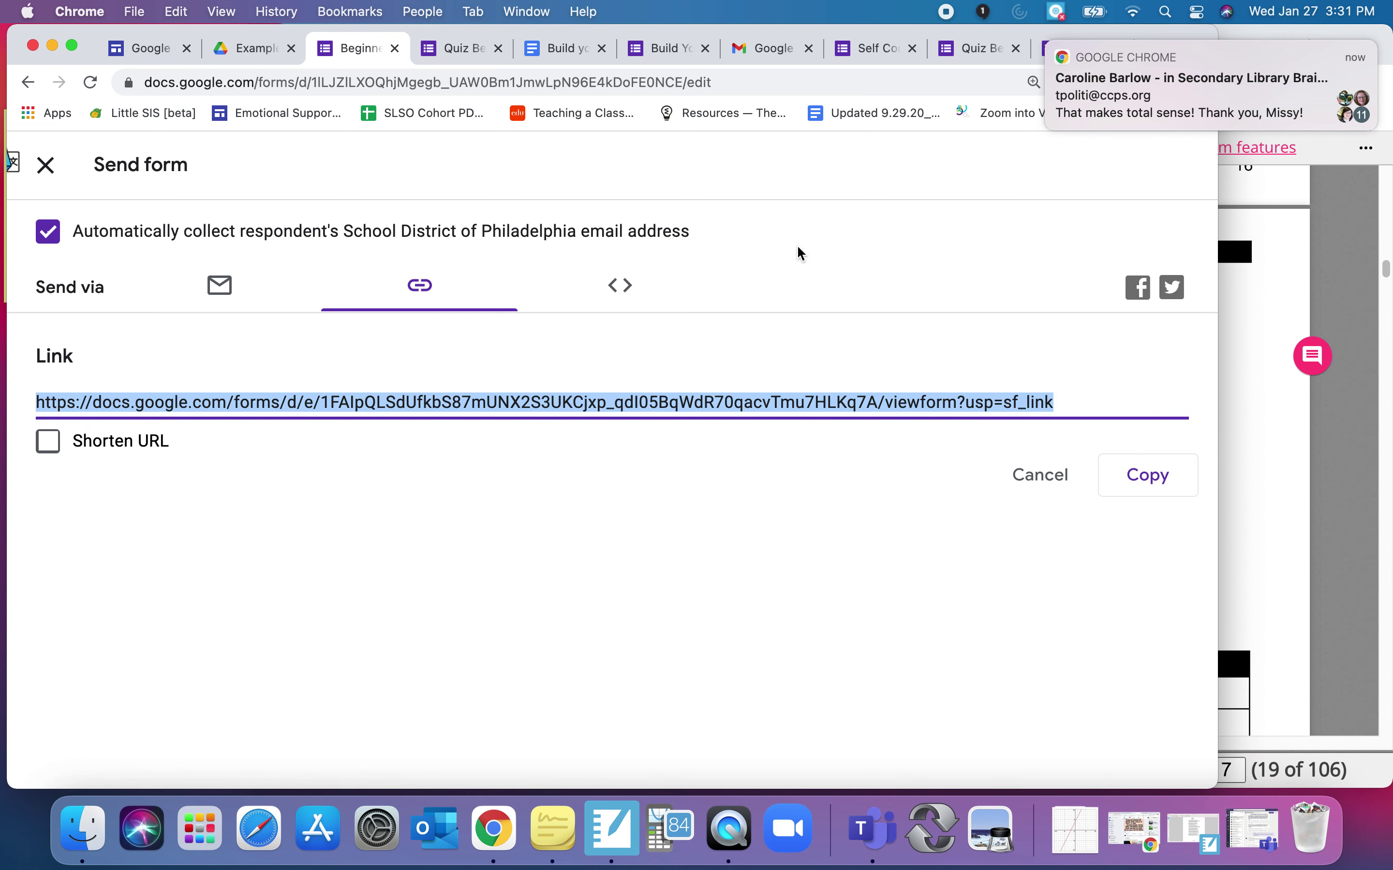
pyautogui.moveTo(1072, 75)
pyautogui.click(1051, 44)
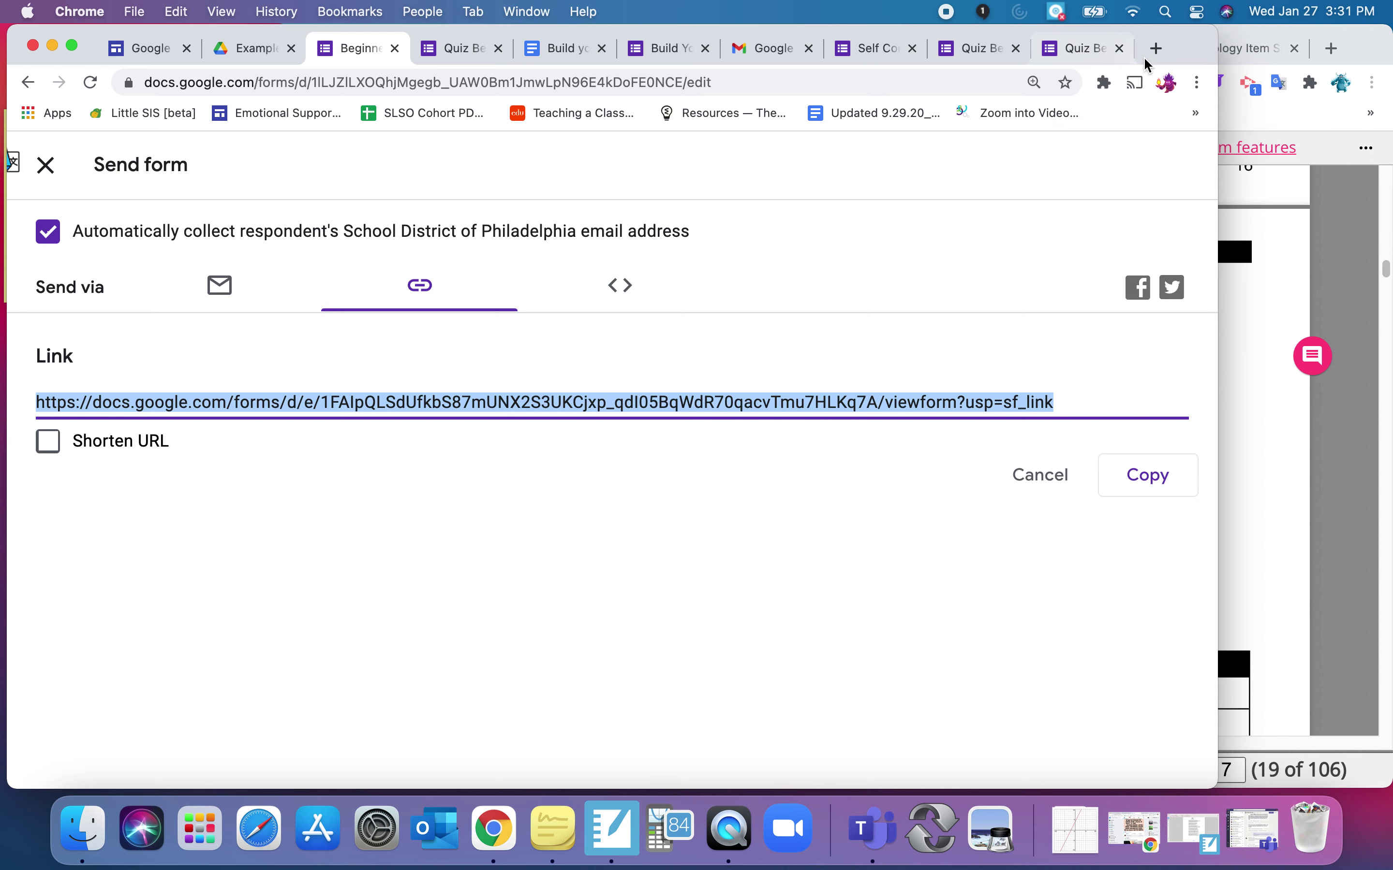
pyautogui.click(1150, 51)
# - Paste the copied form link into the new tab and load the live Beginner form
pyautogui.press('super+v')
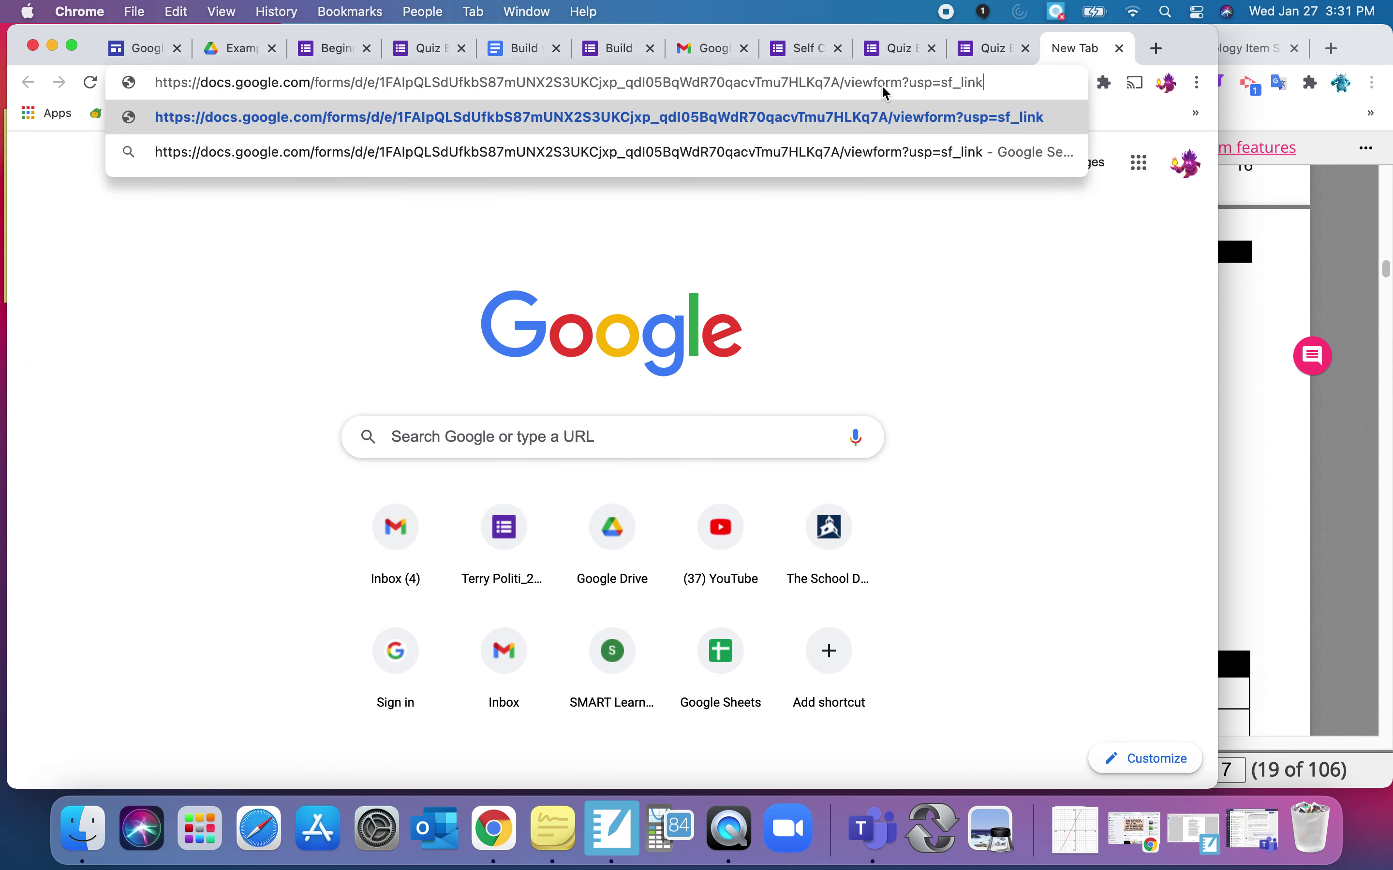
pyautogui.press('Return')
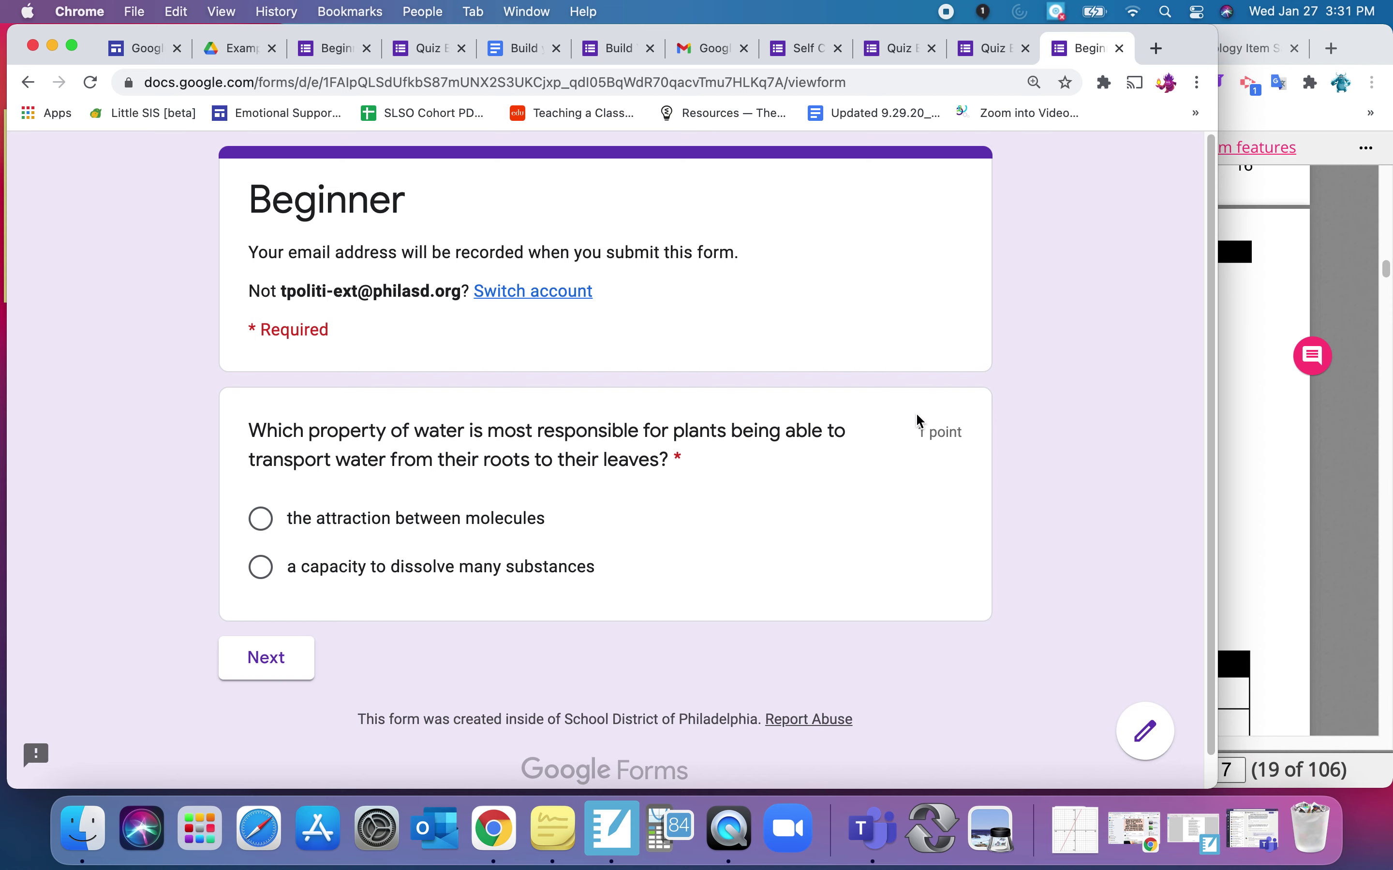
pyautogui.scroll(-1, 920, 414)
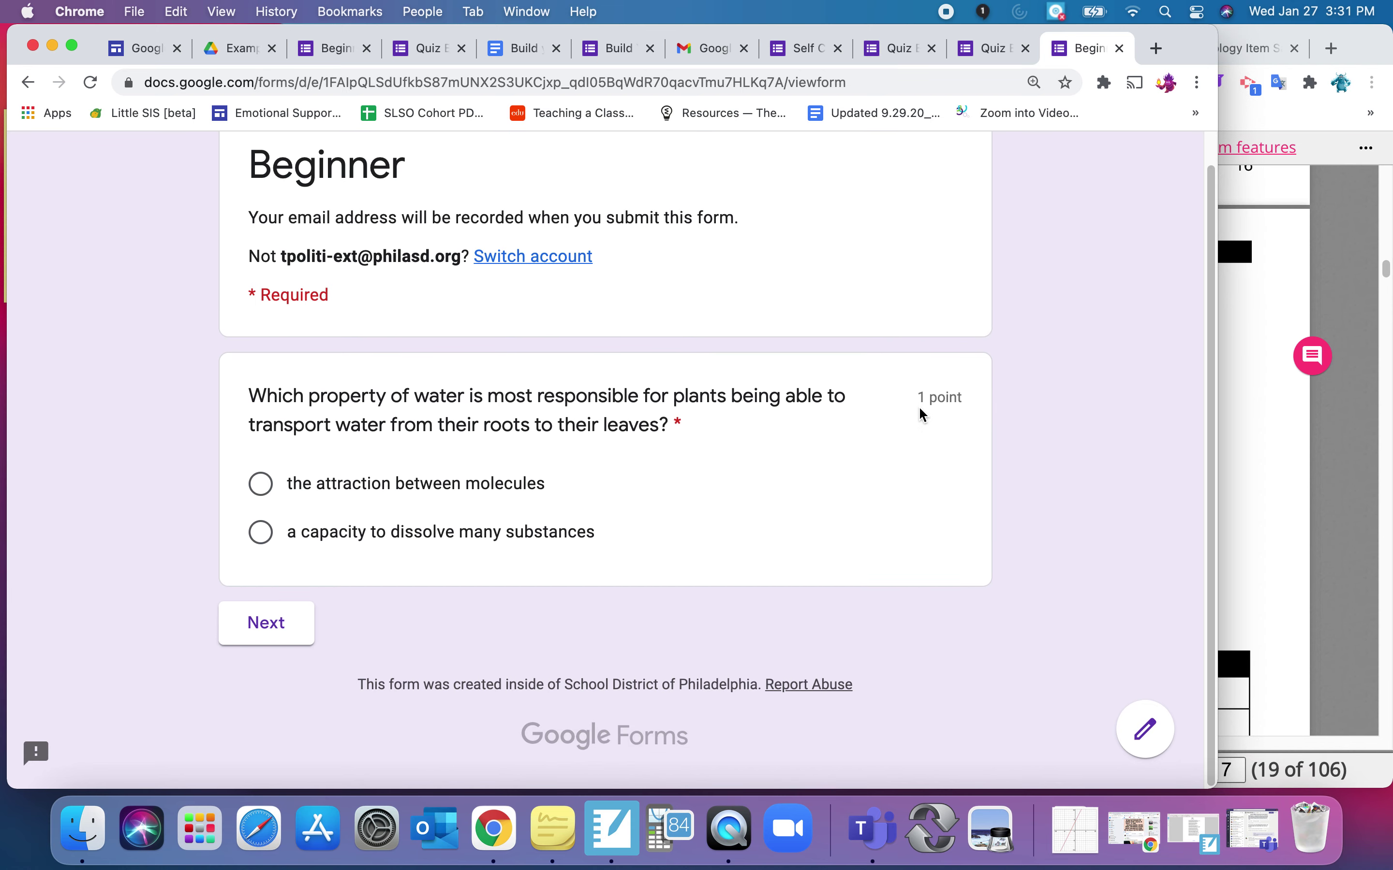
pyautogui.scroll(1, 920, 413)
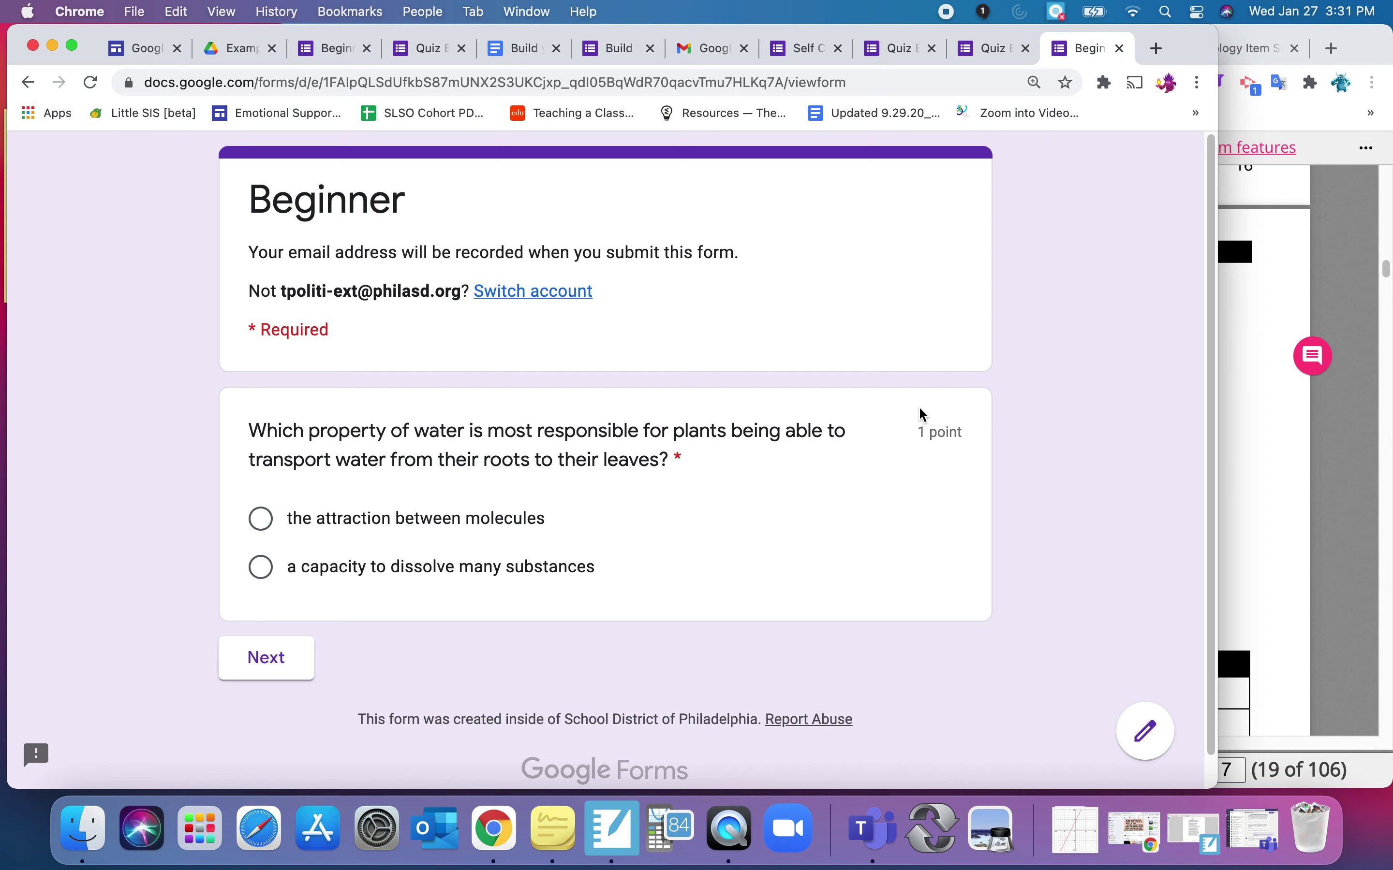